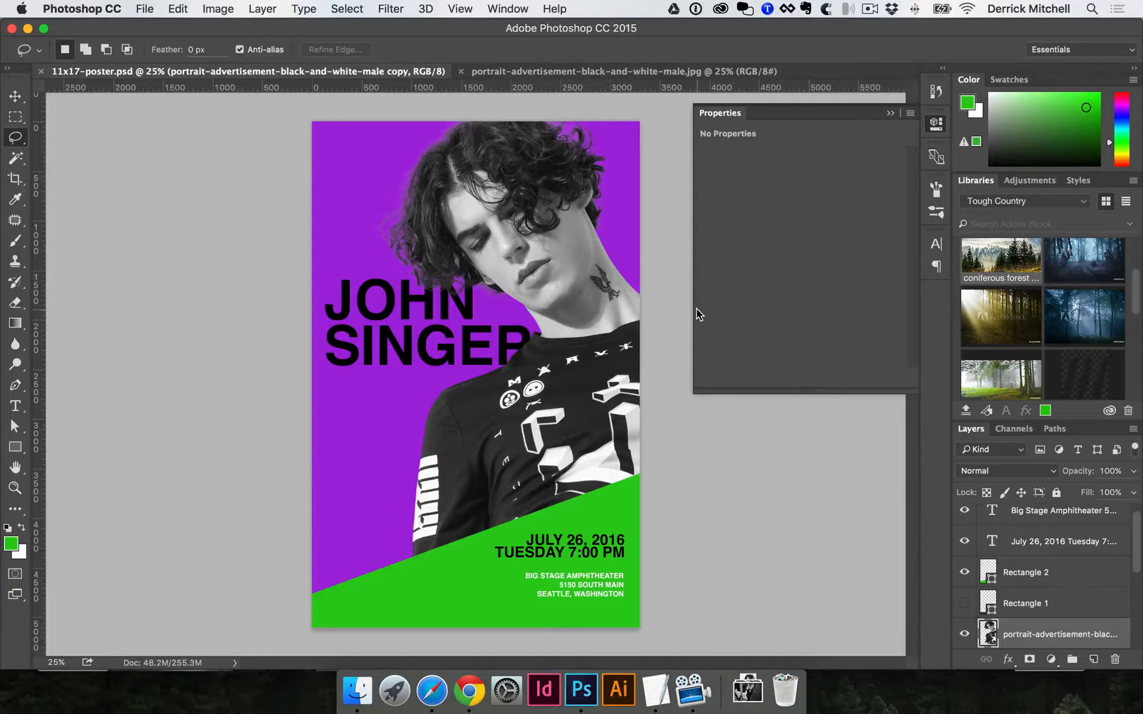
# Save a copy of the poster as 11x17-poster-V2.psd by appending -V2 to the existing name.
pyautogui.press('super+shift+s')
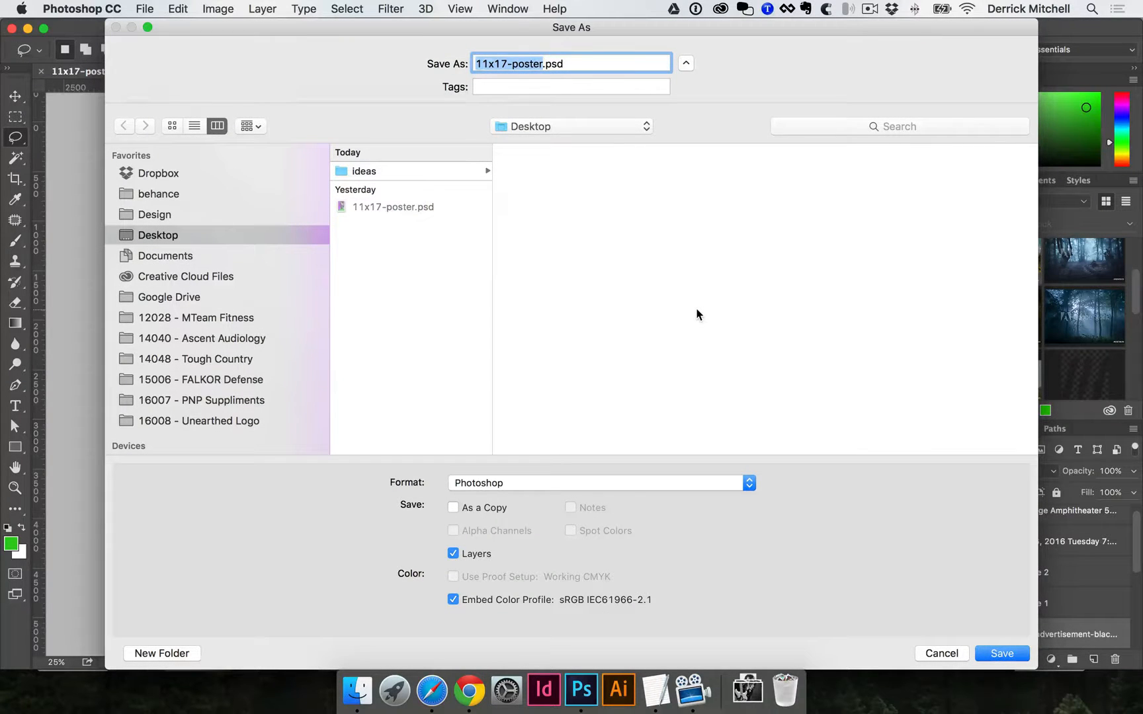
pyautogui.press('Right')
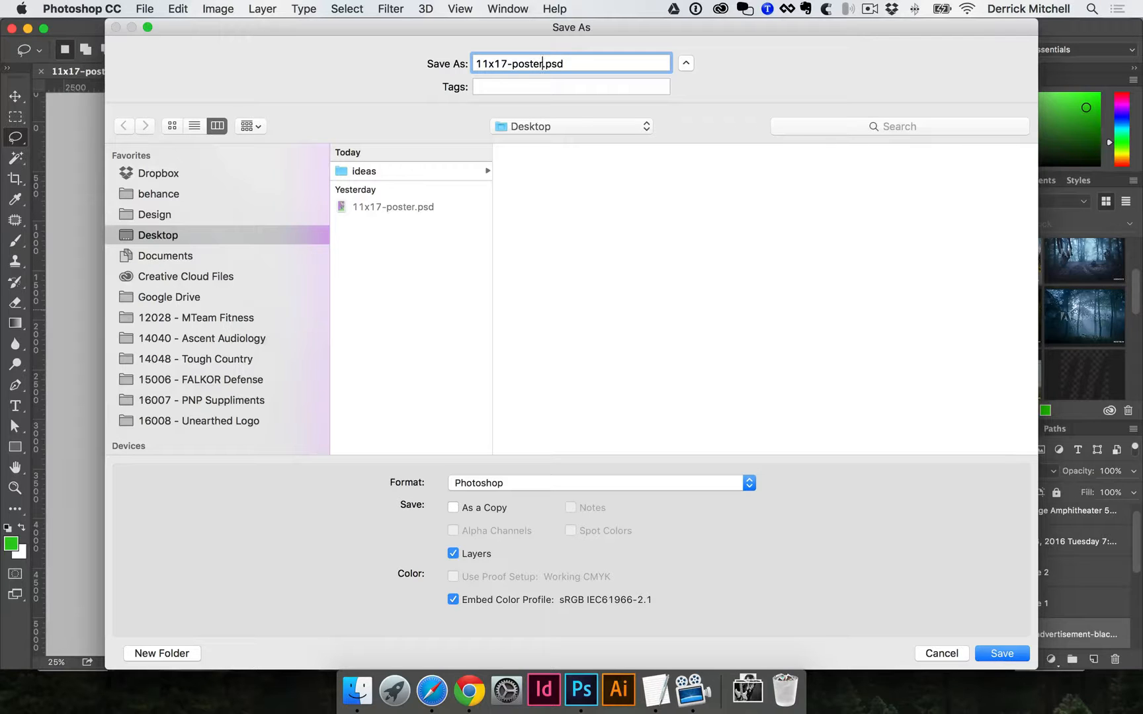
pyautogui.write('-V2')
pyautogui.press('Return')
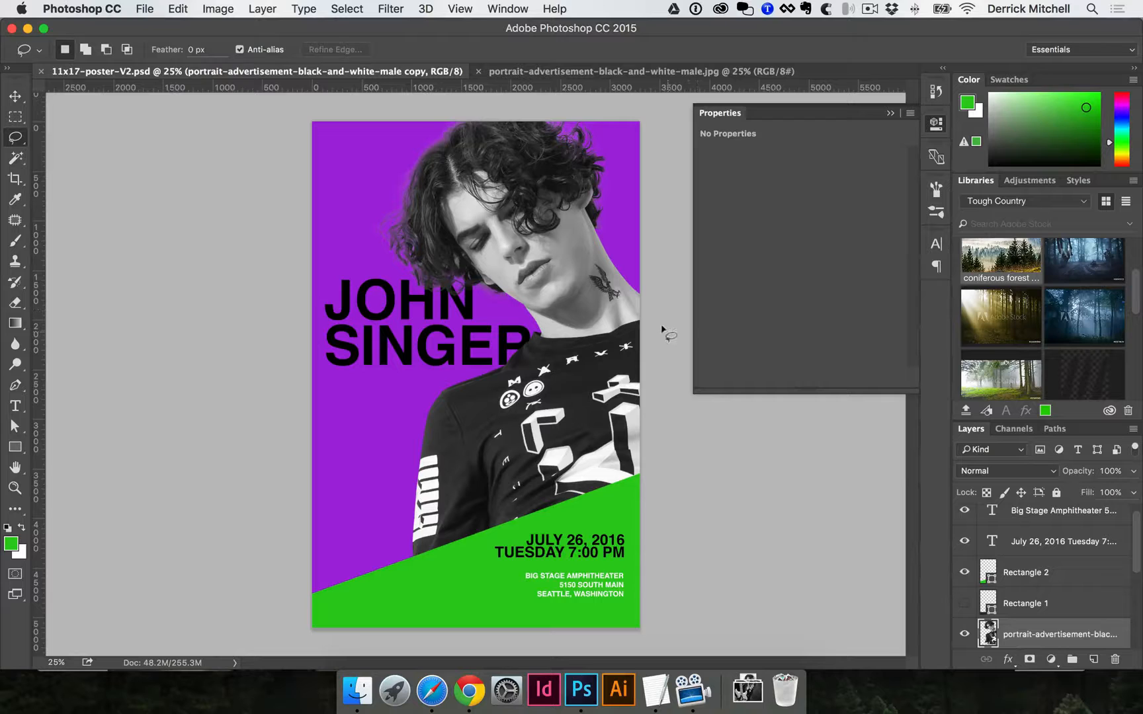
pyautogui.click(436, 705)
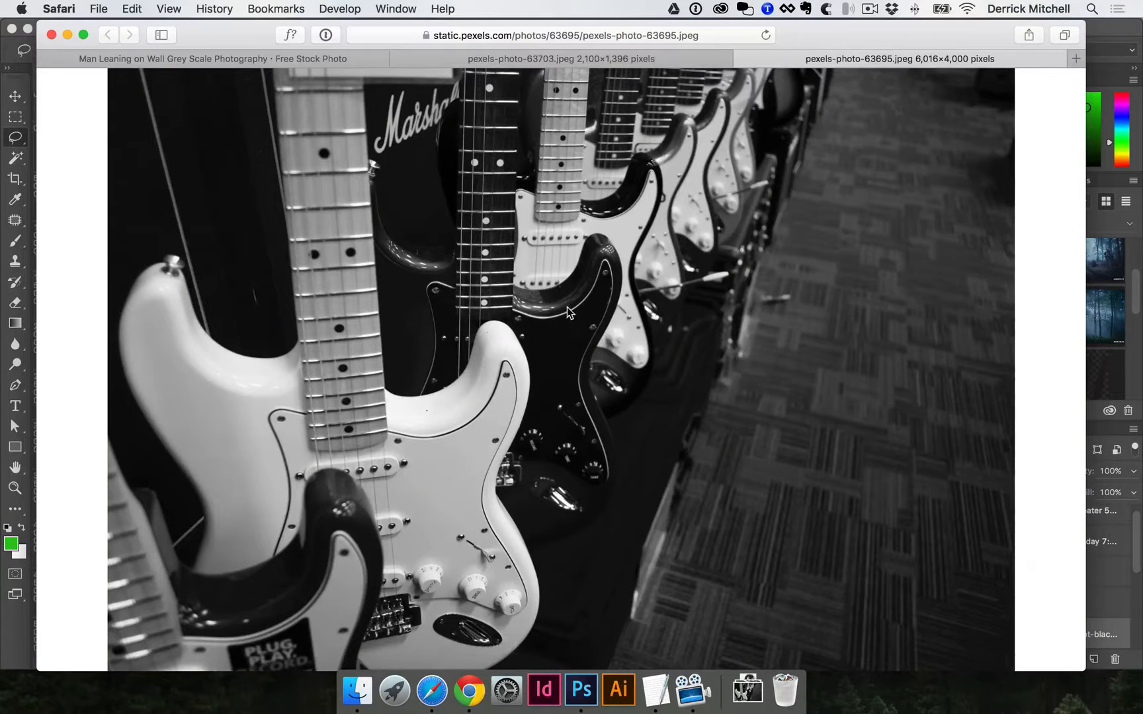
pyautogui.click(537, 61)
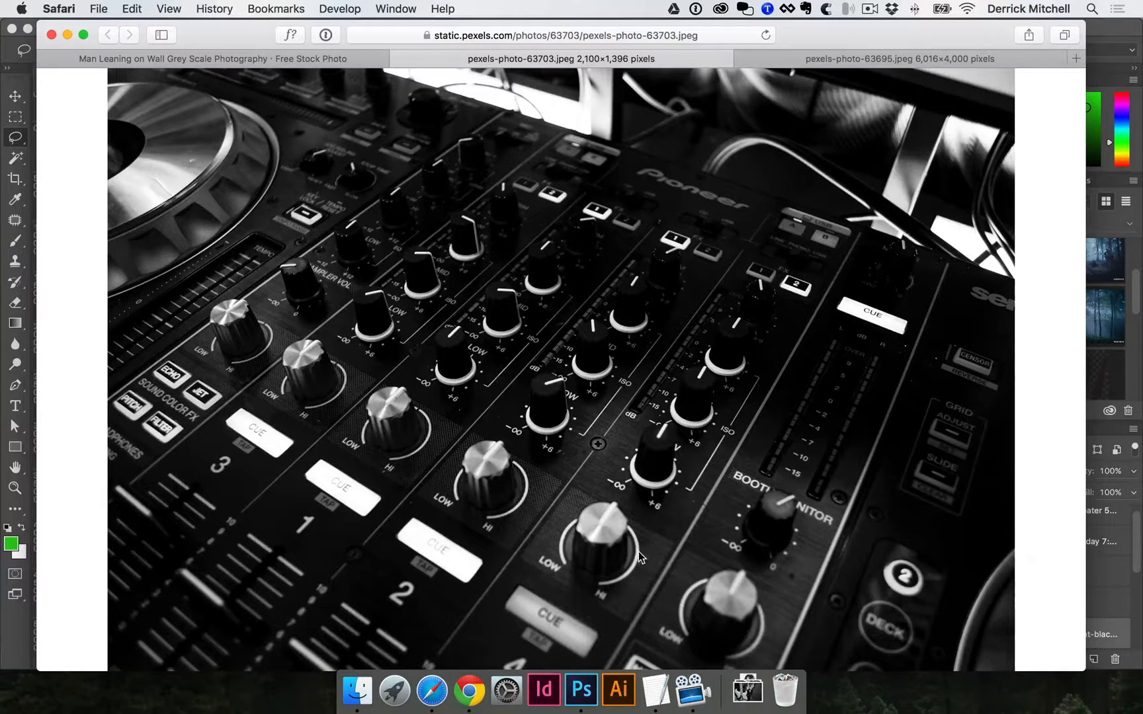
pyautogui.click(587, 704)
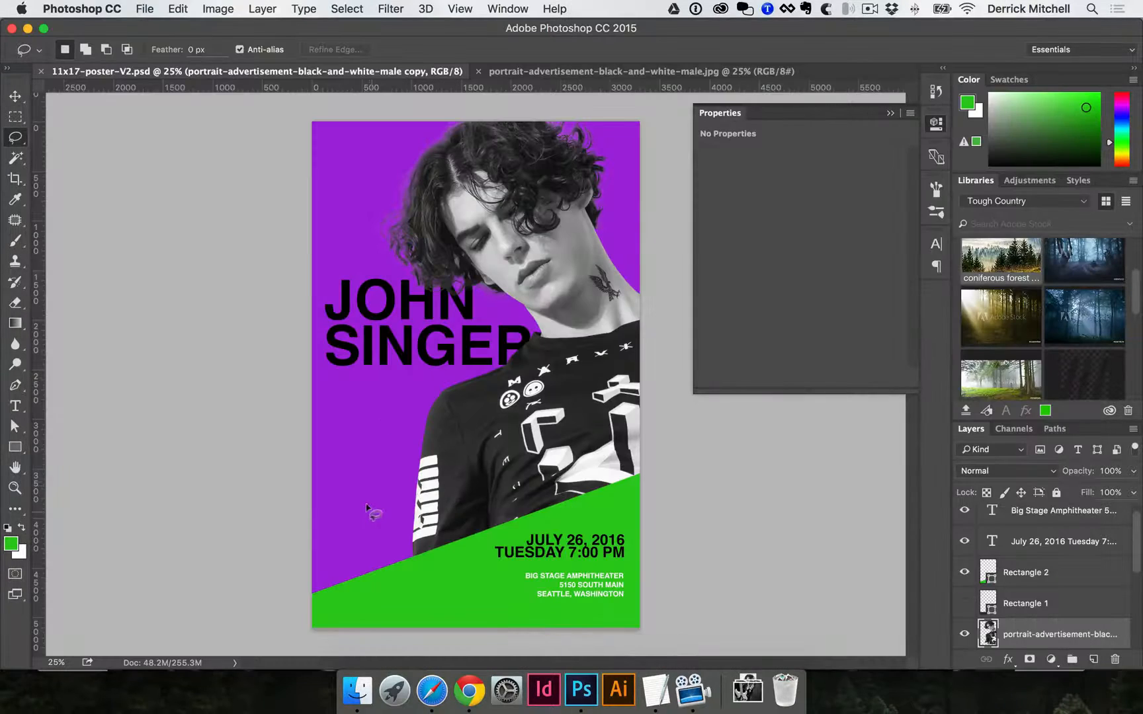
# Activate the Move tool with Auto-Select on and pick various poster layers on the canvas.
pyautogui.click(19, 99)
pyautogui.click(336, 166)
pyautogui.click(464, 166)
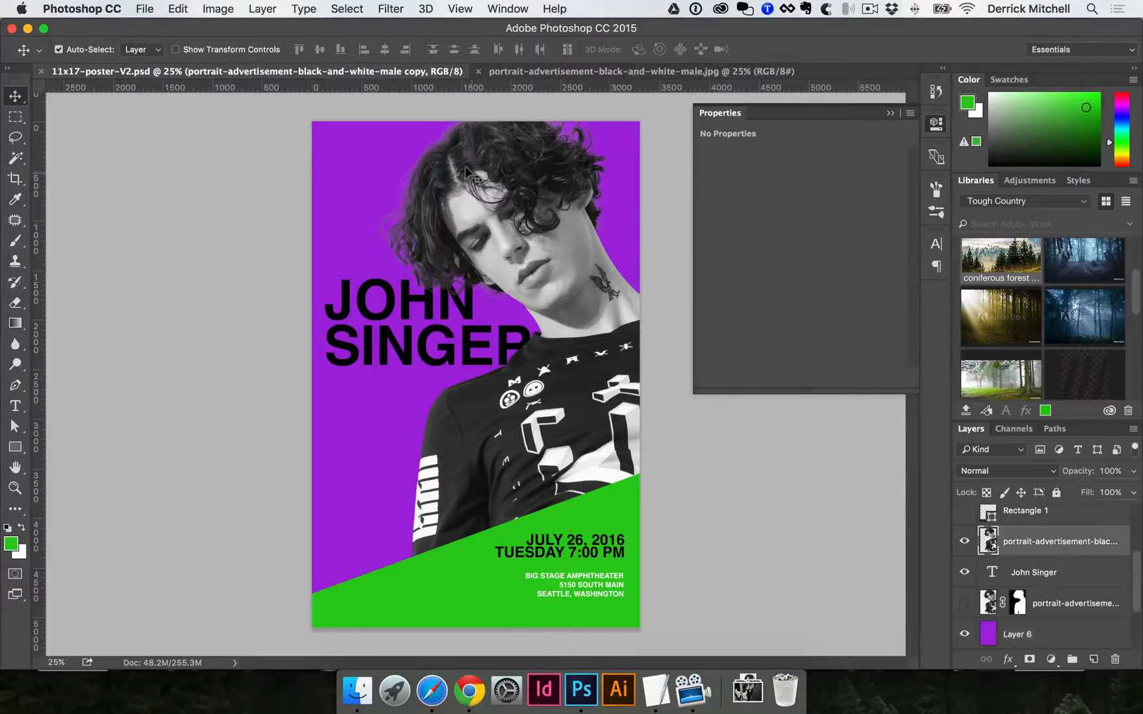
pyautogui.rightClick(17, 99)
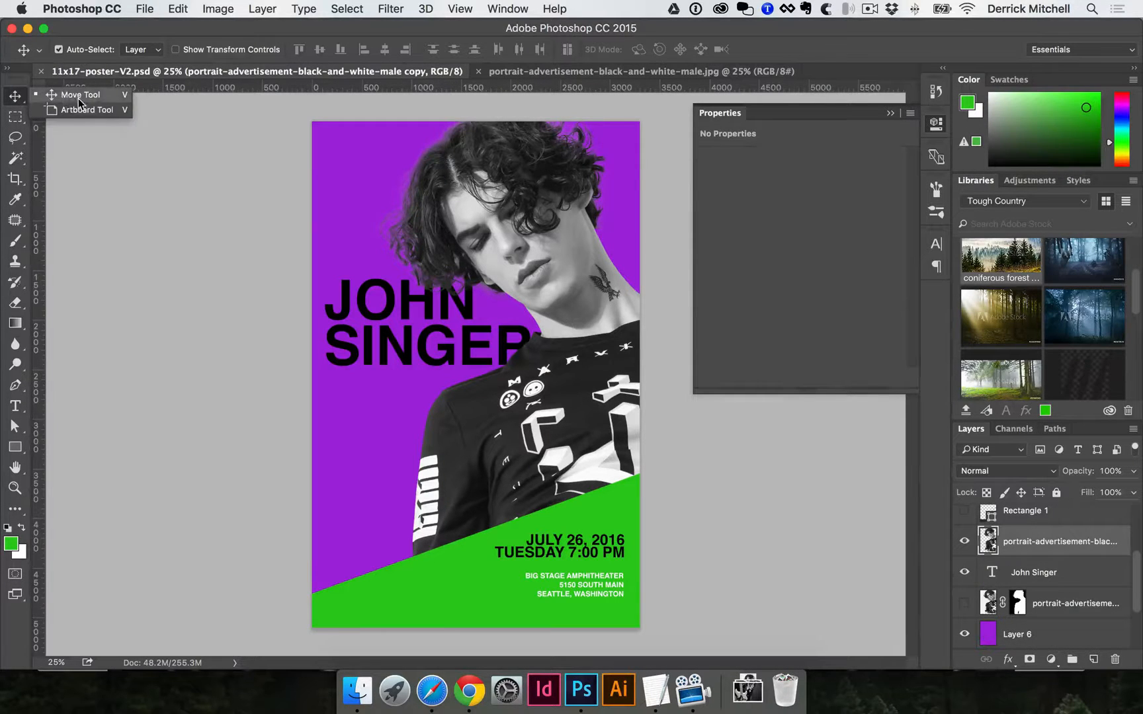
pyautogui.click(79, 98)
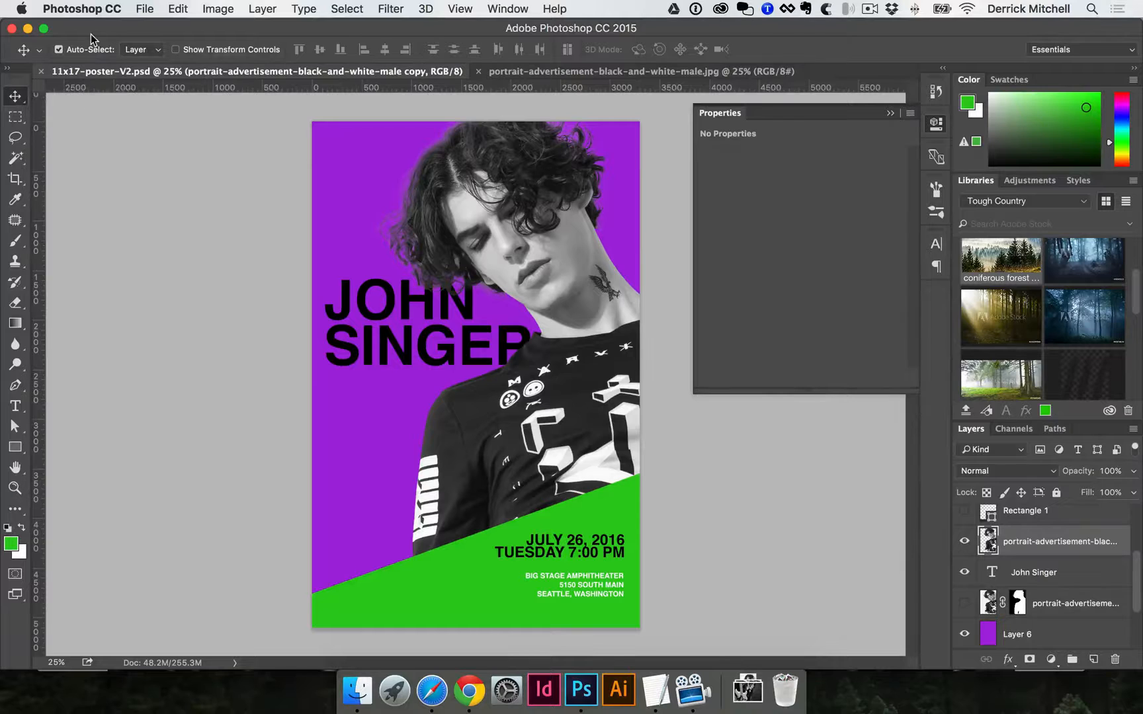
pyautogui.click(61, 49)
pyautogui.click(371, 179)
pyautogui.click(413, 568)
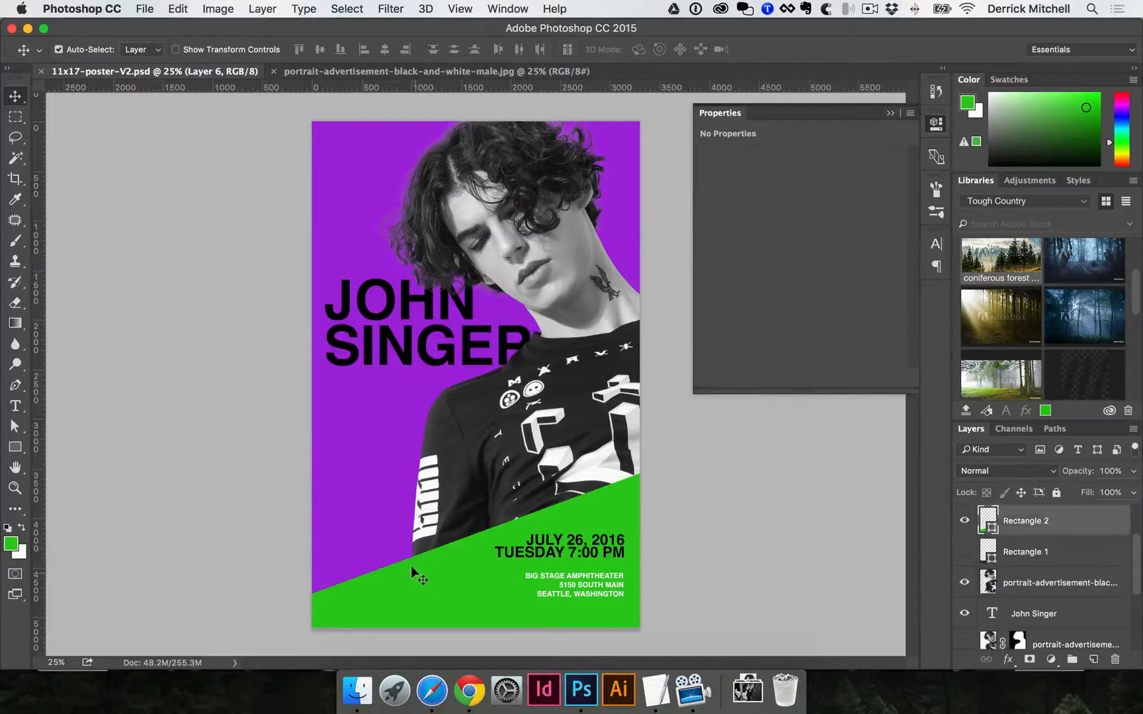
pyautogui.click(559, 552)
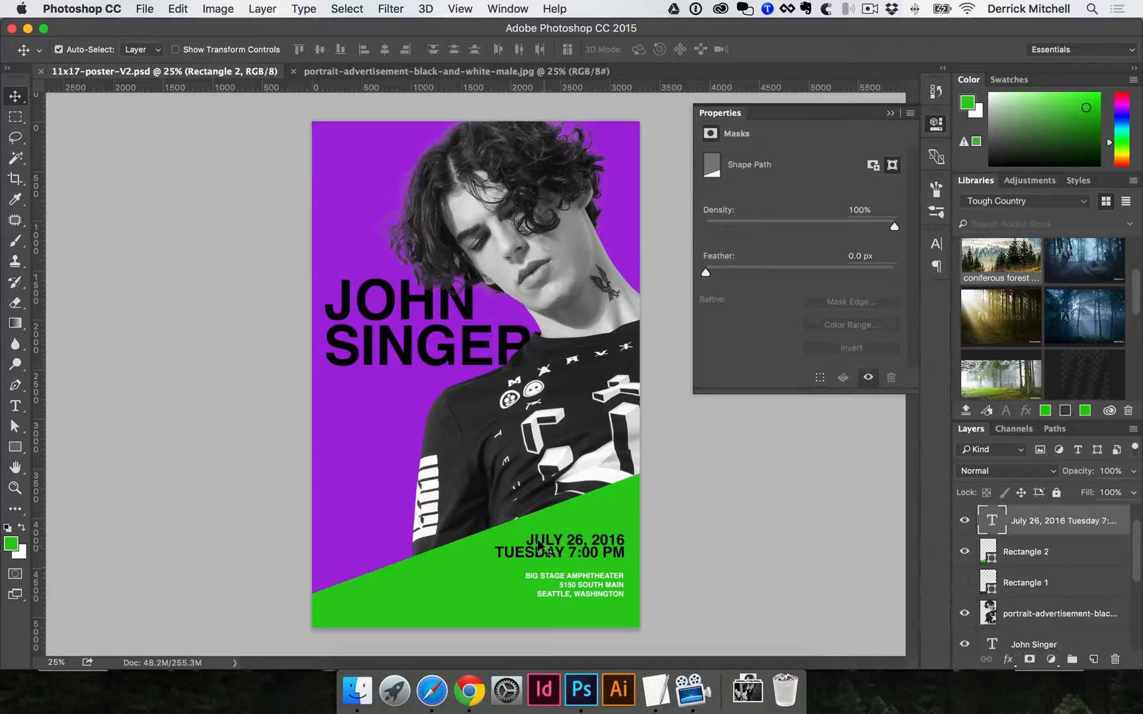
pyautogui.click(471, 418)
pyautogui.moveTo(499, 200); pyautogui.dragTo(425, 238)
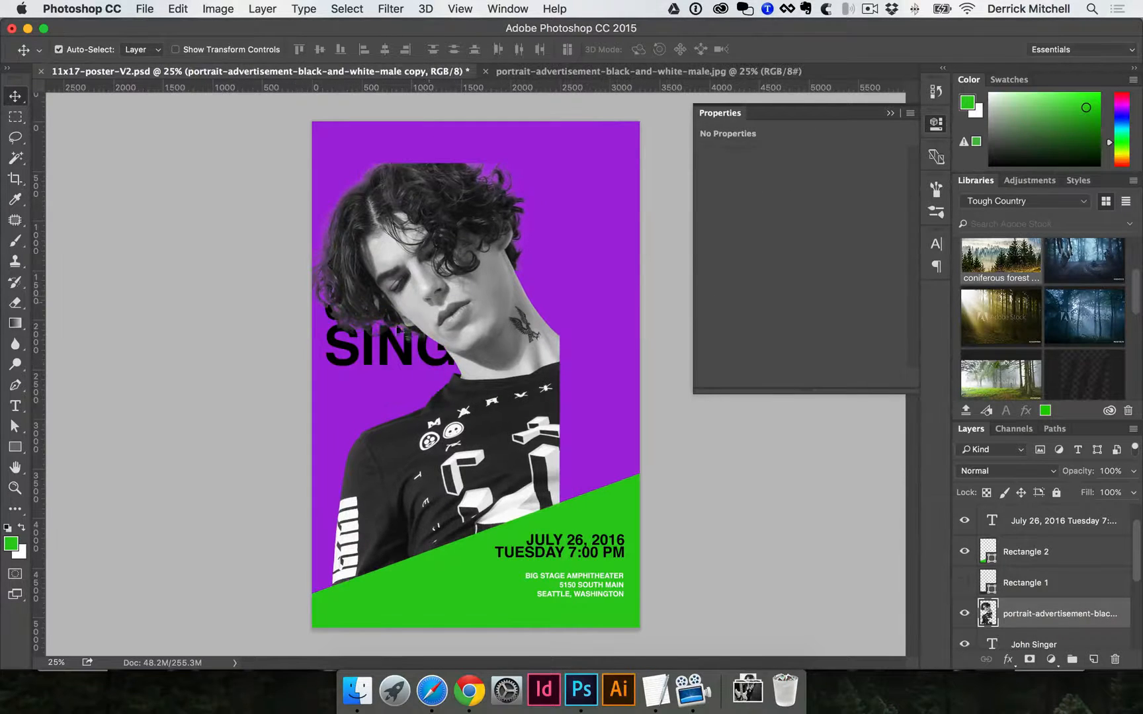
pyautogui.moveTo(397, 334); pyautogui.dragTo(419, 294)
pyautogui.moveTo(557, 546); pyautogui.dragTo(603, 516)
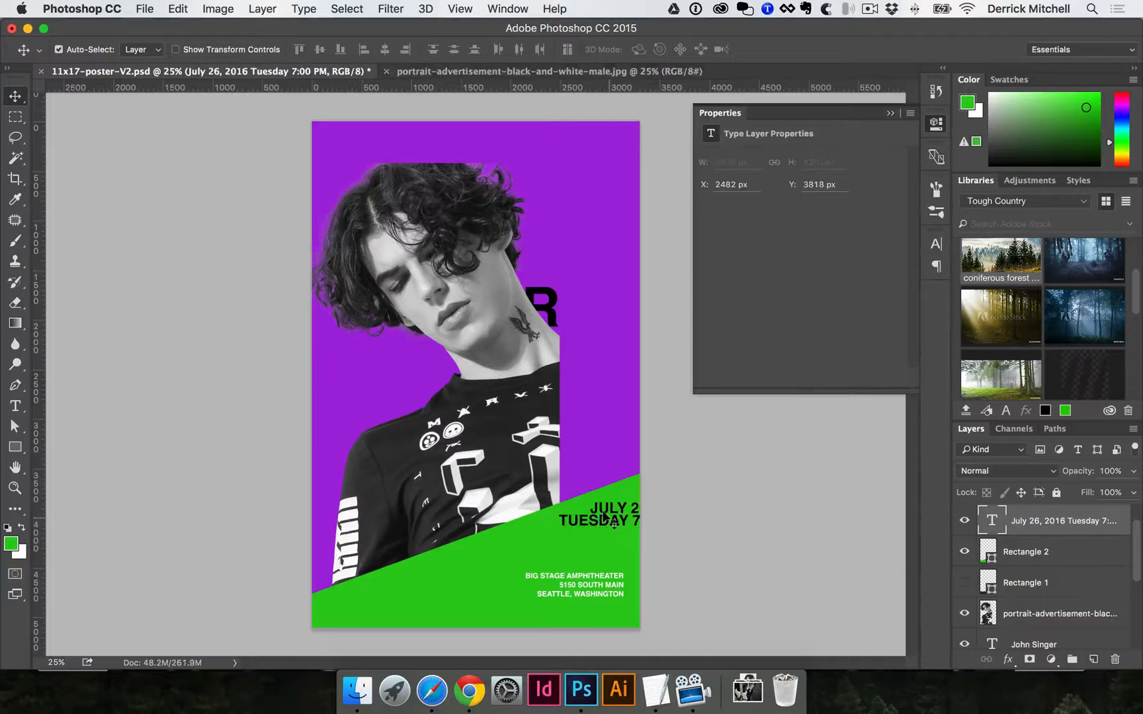
pyautogui.press('super+alt+z')
pyautogui.press('super+alt+z')
pyautogui.press('super+alt+z')
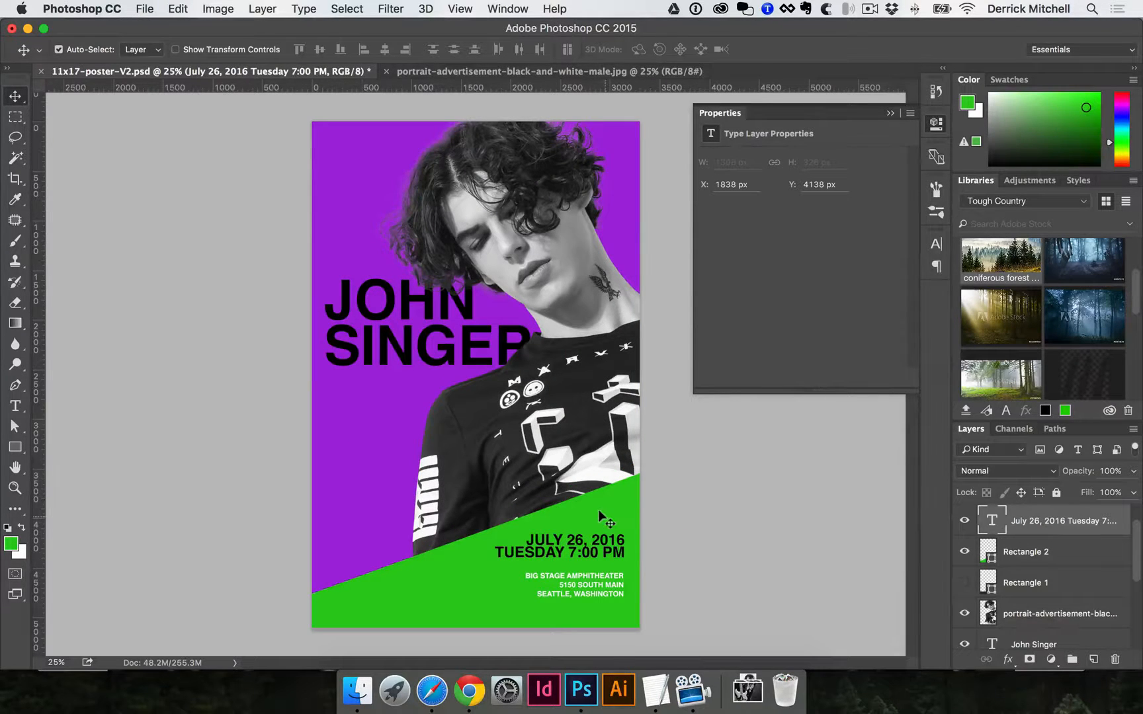
pyautogui.click(58, 50)
pyautogui.scroll(2, 1027, 555)
pyautogui.scroll(-5, 1028, 556)
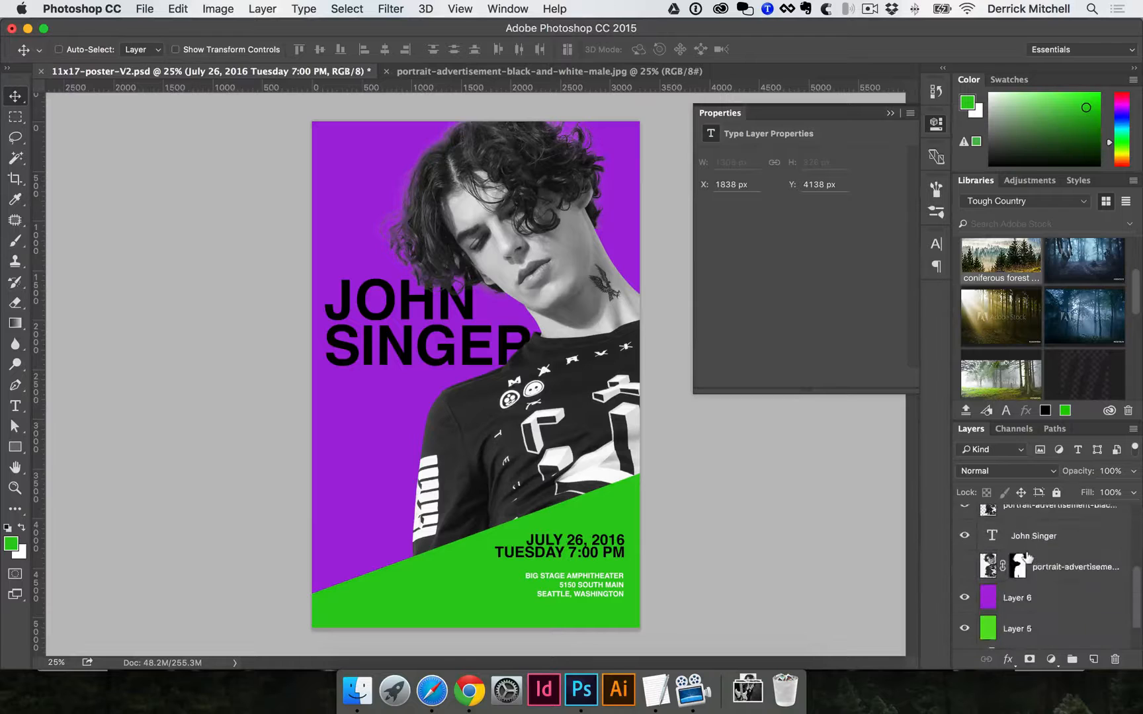
pyautogui.scroll(3, 1027, 556)
pyautogui.scroll(-2, 1035, 603)
pyautogui.click(1035, 575)
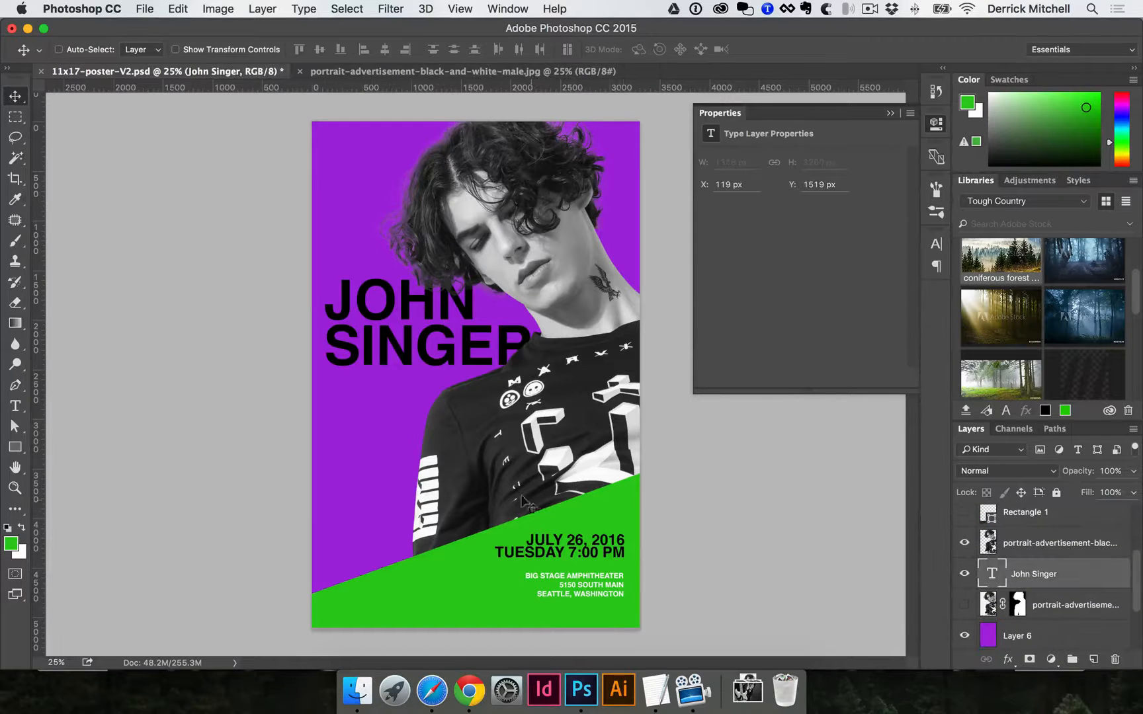
pyautogui.moveTo(397, 520); pyautogui.dragTo(372, 482)
pyautogui.click(76, 50)
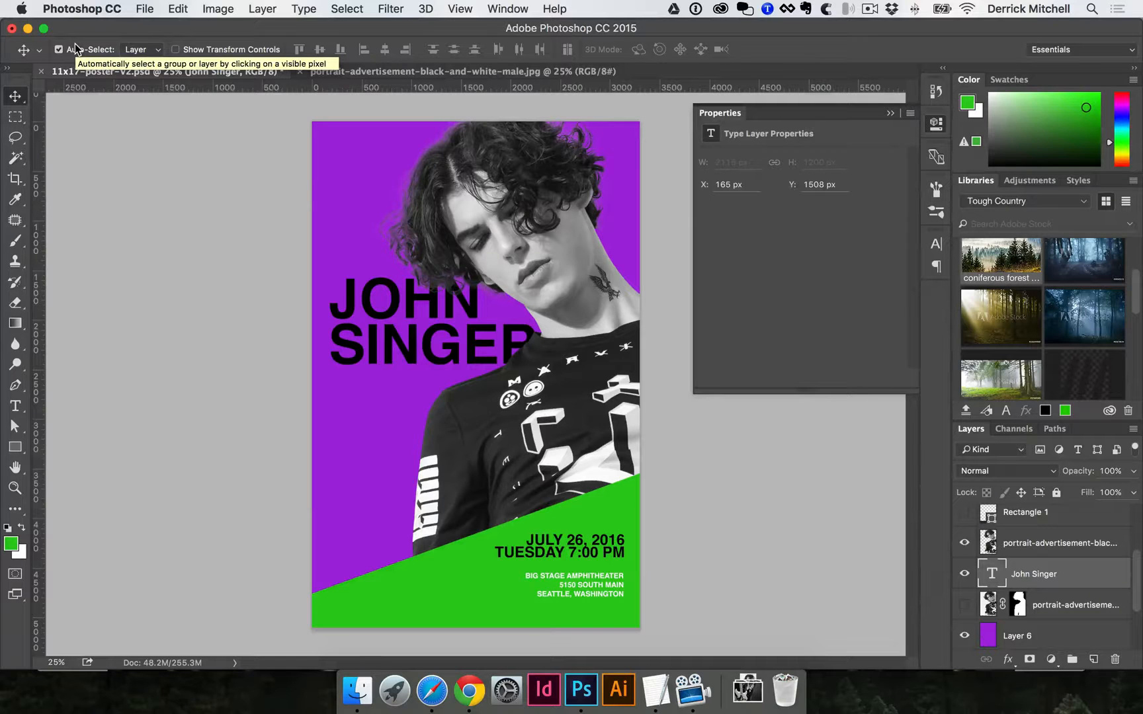
pyautogui.click(616, 489)
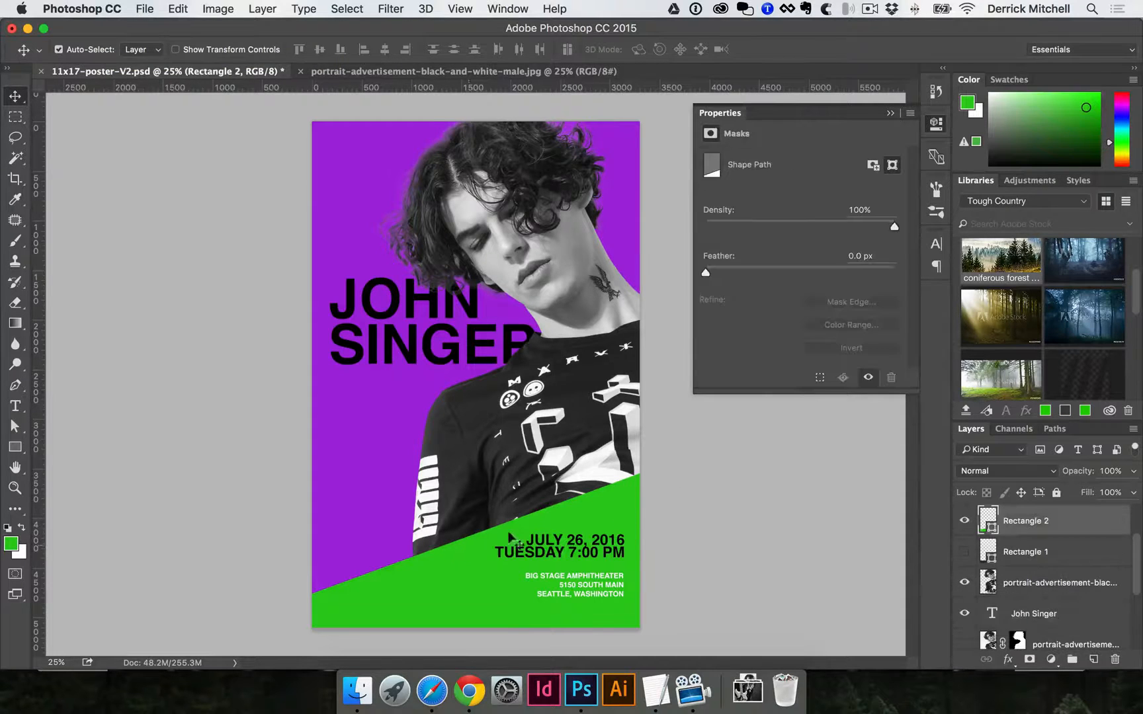
# Delete the green Rectangle 2 band and scale the portrait up to about 105%.
pyautogui.press('Delete')
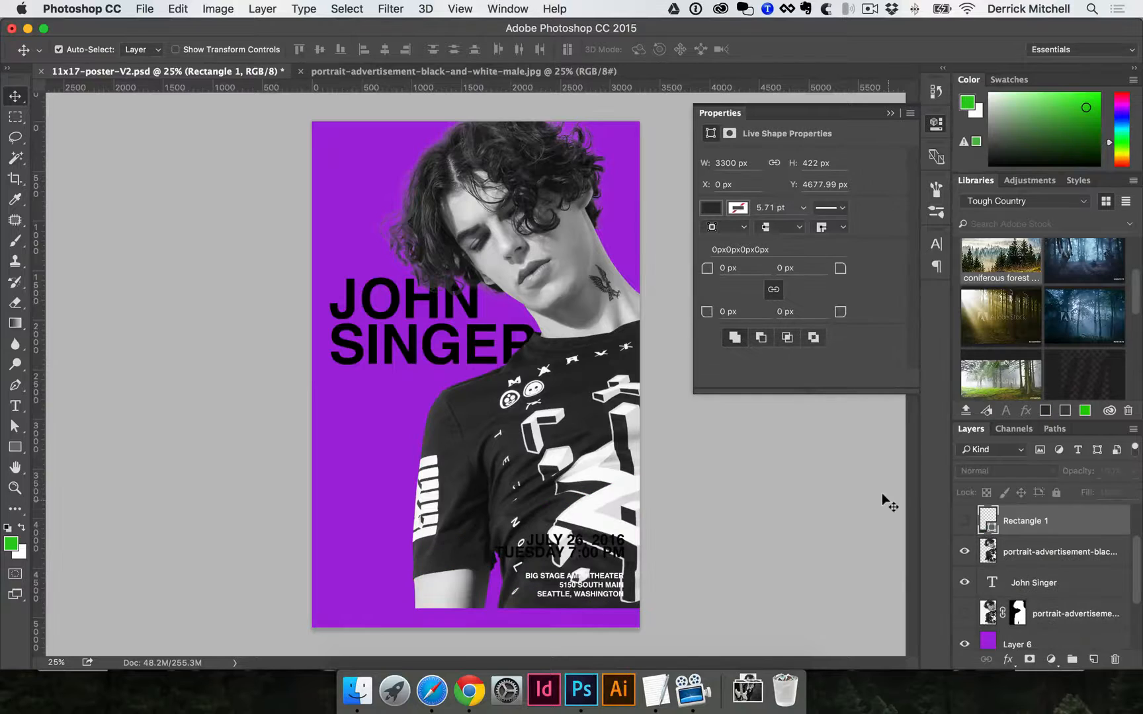
pyautogui.click(595, 541)
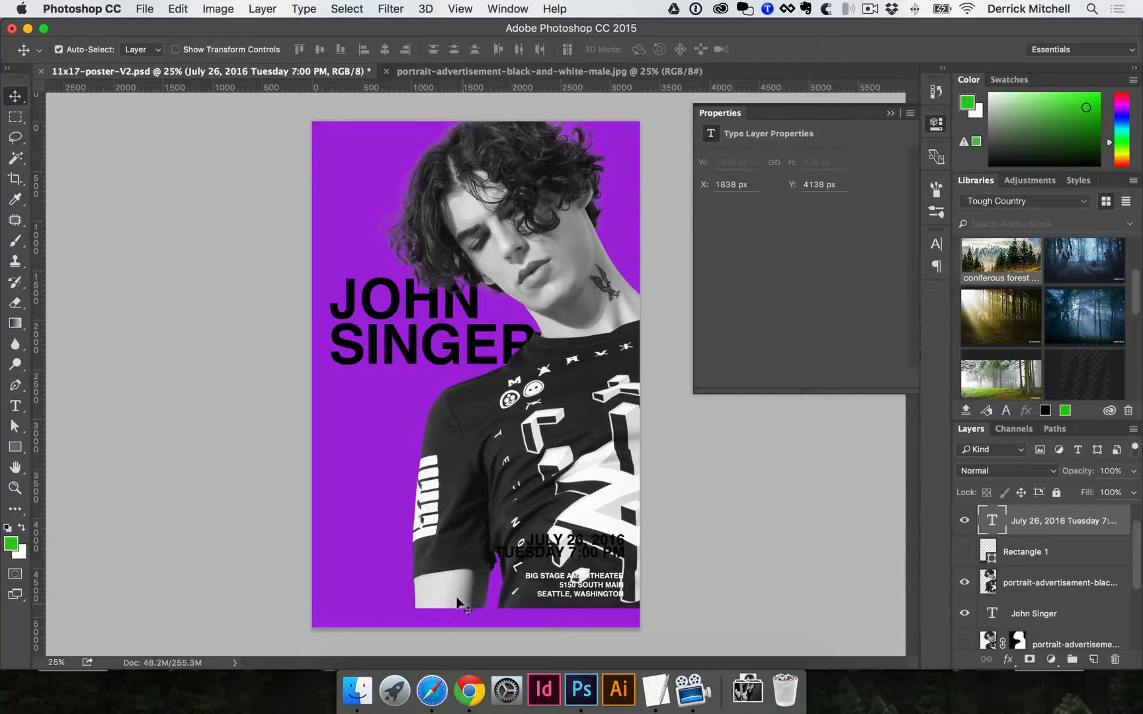
pyautogui.click(542, 416)
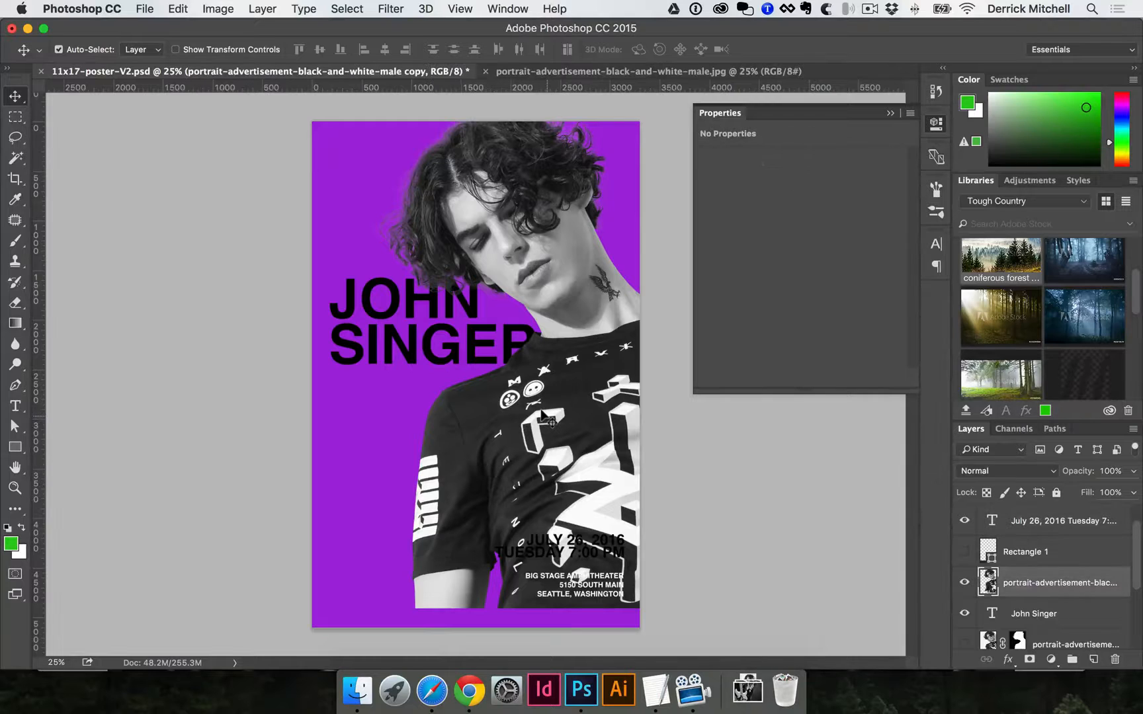
pyautogui.hotkey('ctrl', 't')
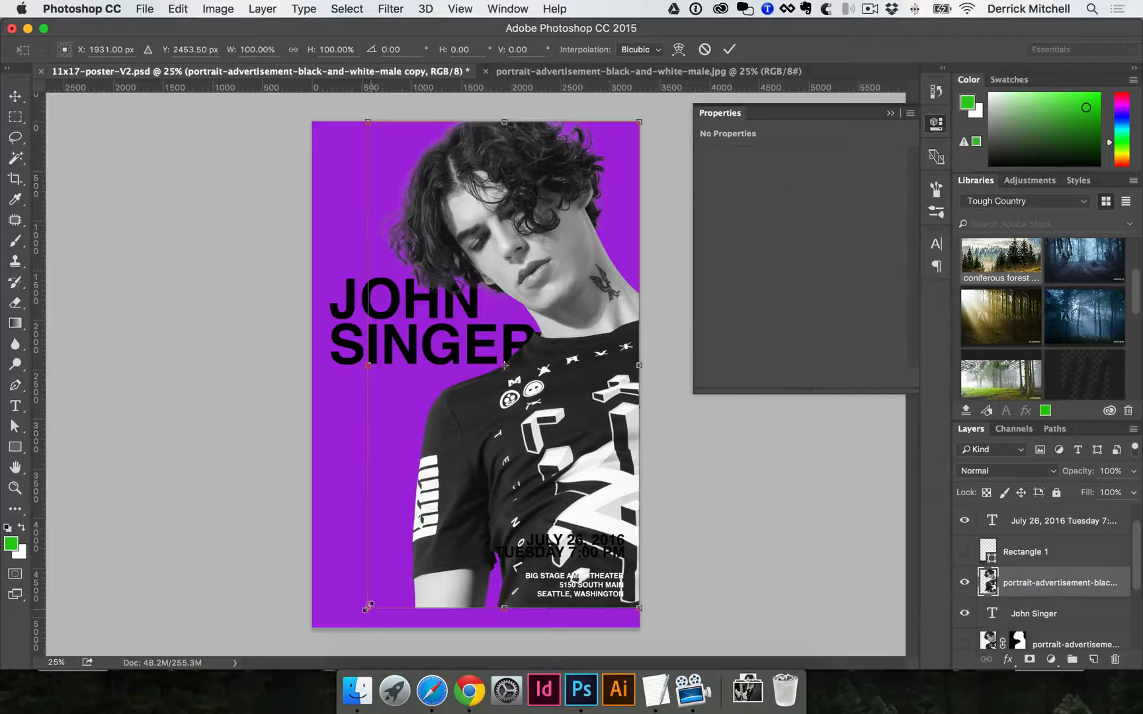
pyautogui.moveTo(368, 606); pyautogui.dragTo(351, 629)
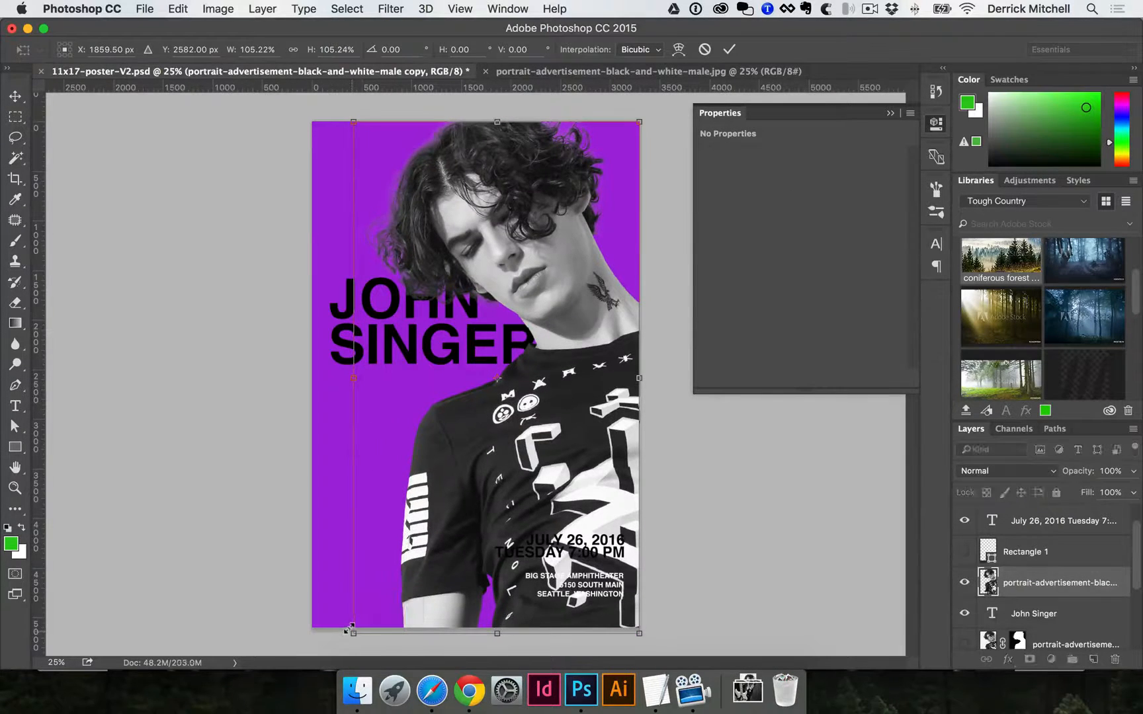
pyautogui.press('Return')
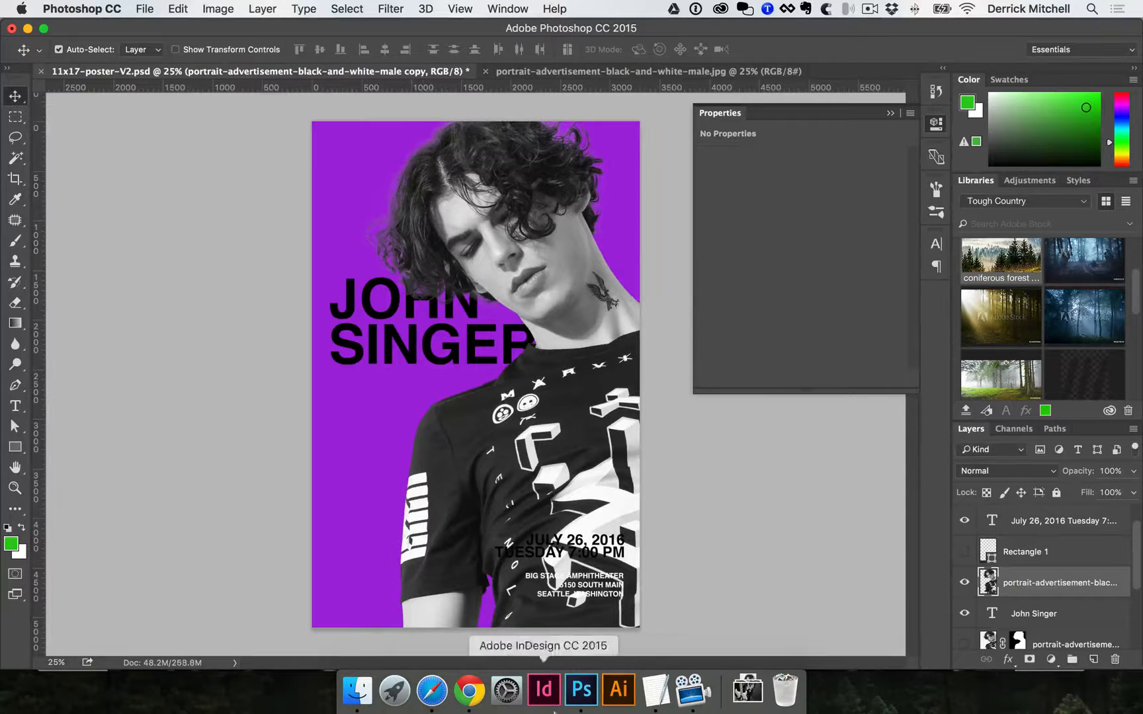
# Place the DJ mixer photo from Downloads onto the poster and shift it down-left.
pyautogui.click(745, 700)
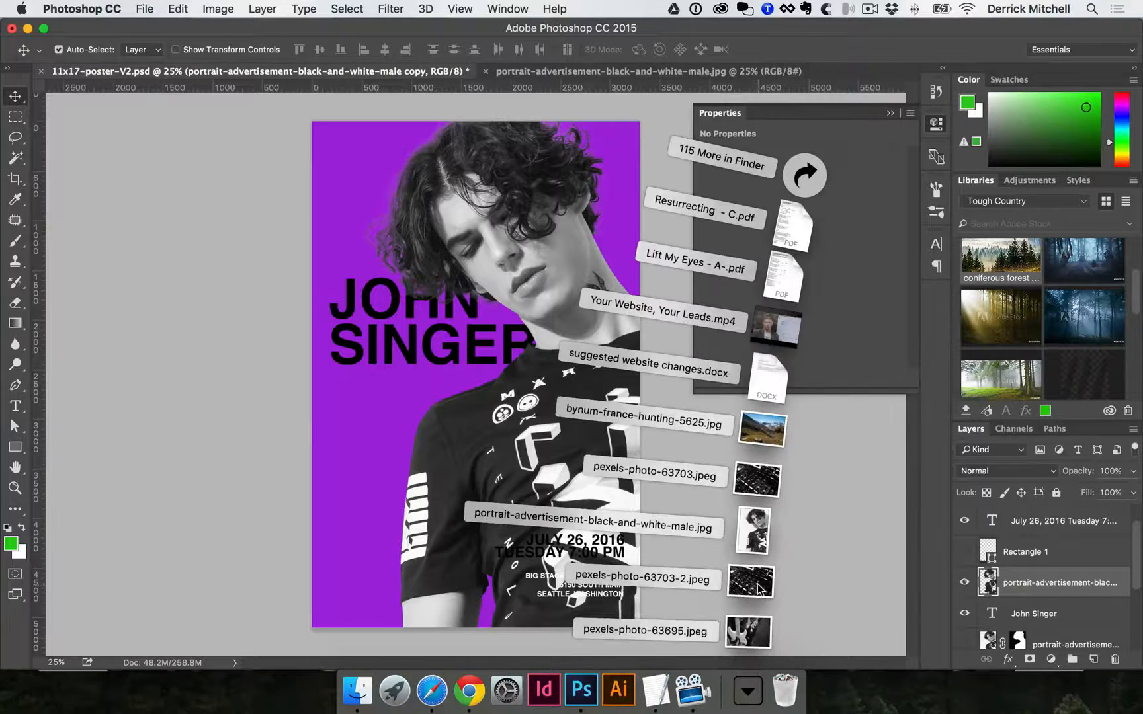
pyautogui.moveTo(755, 583); pyautogui.dragTo(468, 396)
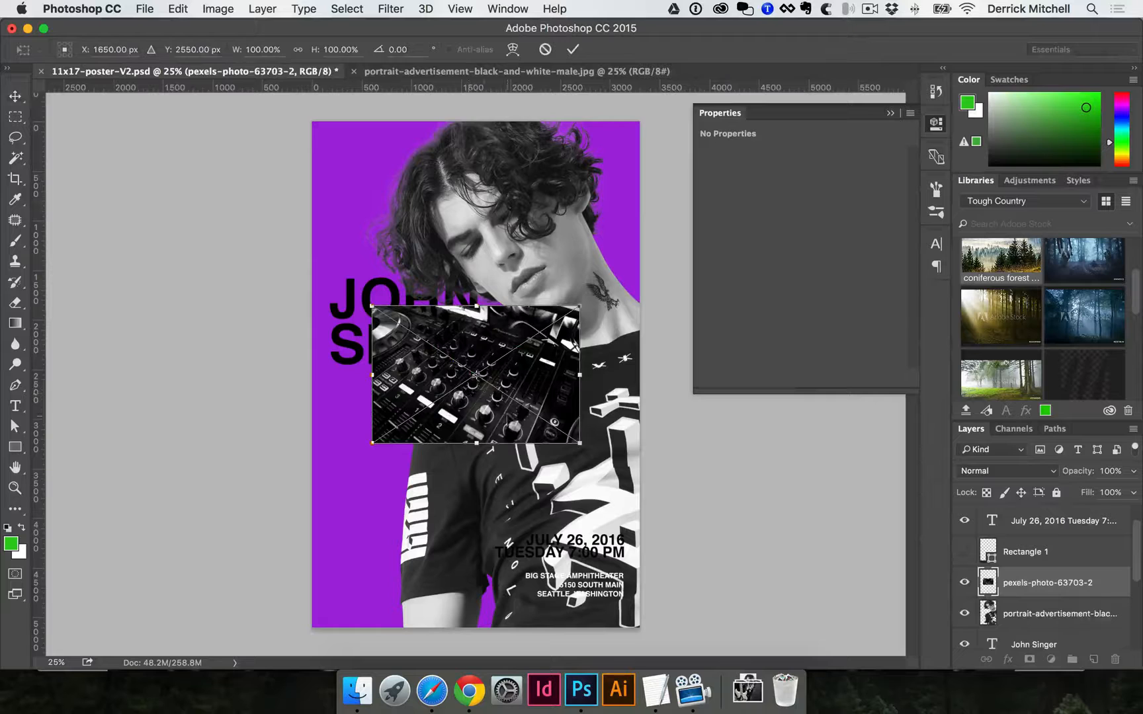
pyautogui.press('Return')
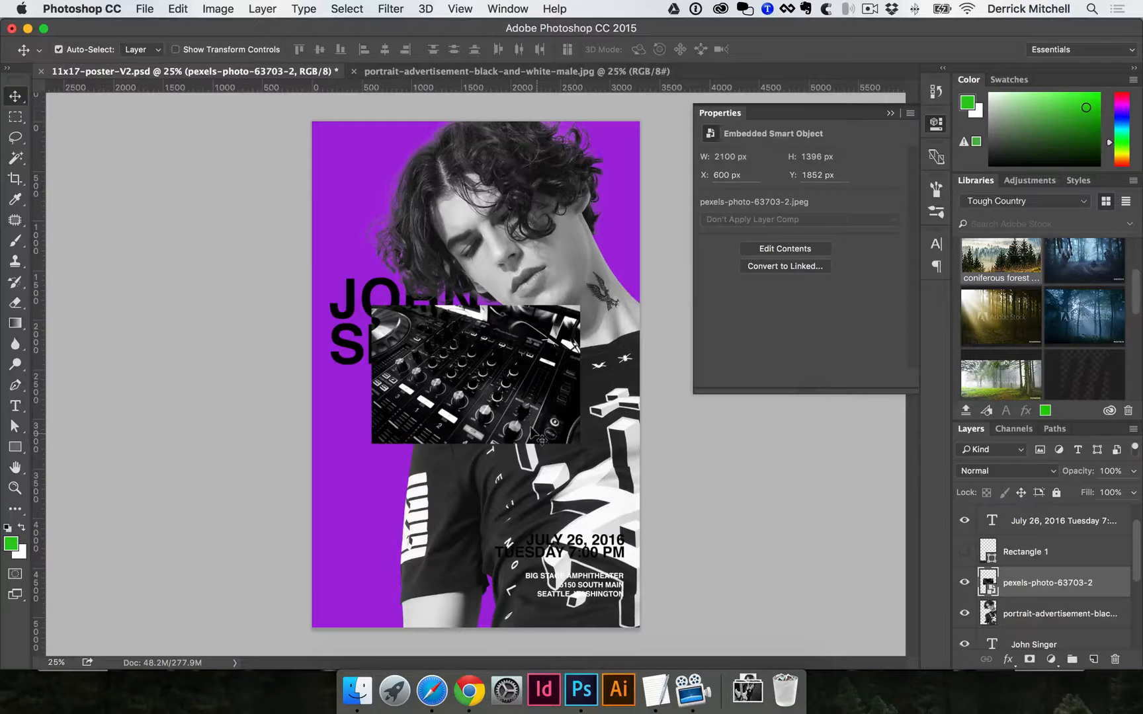
pyautogui.moveTo(544, 388); pyautogui.dragTo(526, 410)
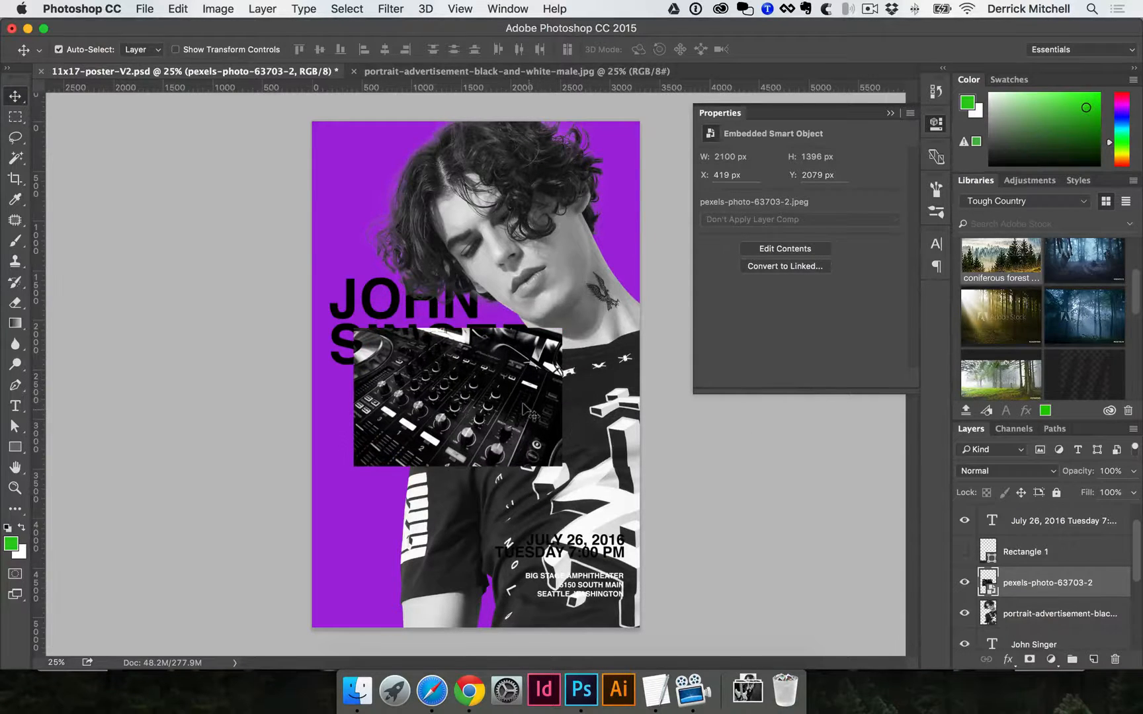
# Scale the mixer photo up around its centre so it covers the canvas.
pyautogui.press('super+t')
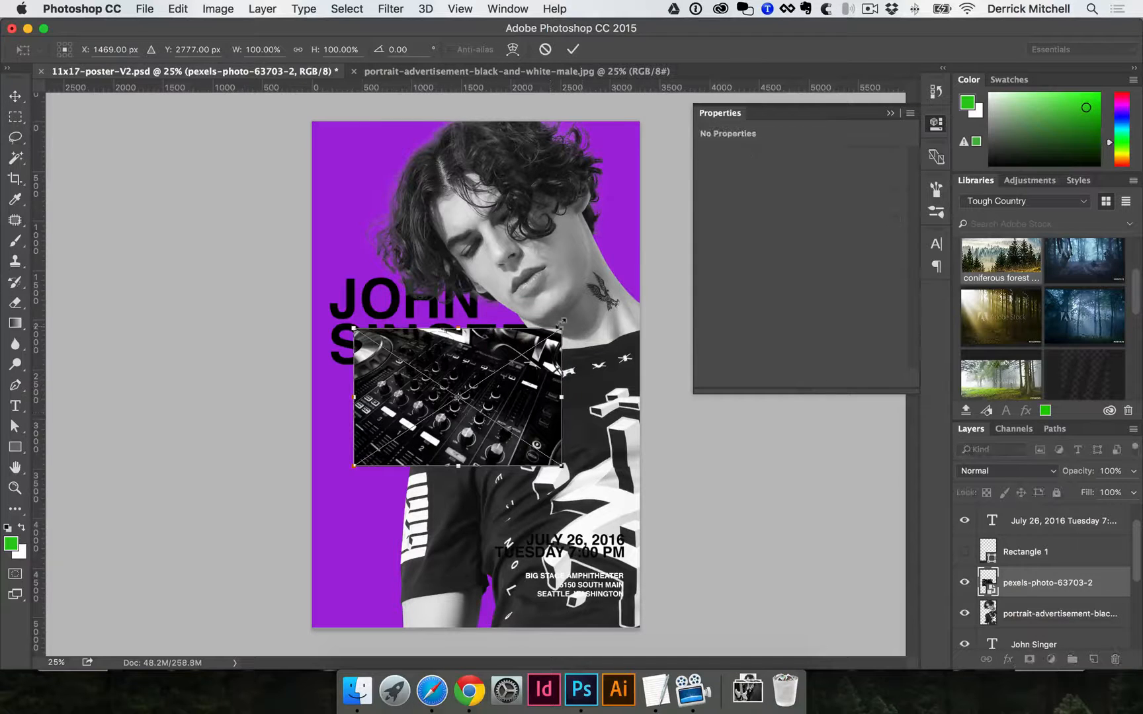
pyautogui.moveTo(562, 329); pyautogui.dragTo(906, 68)
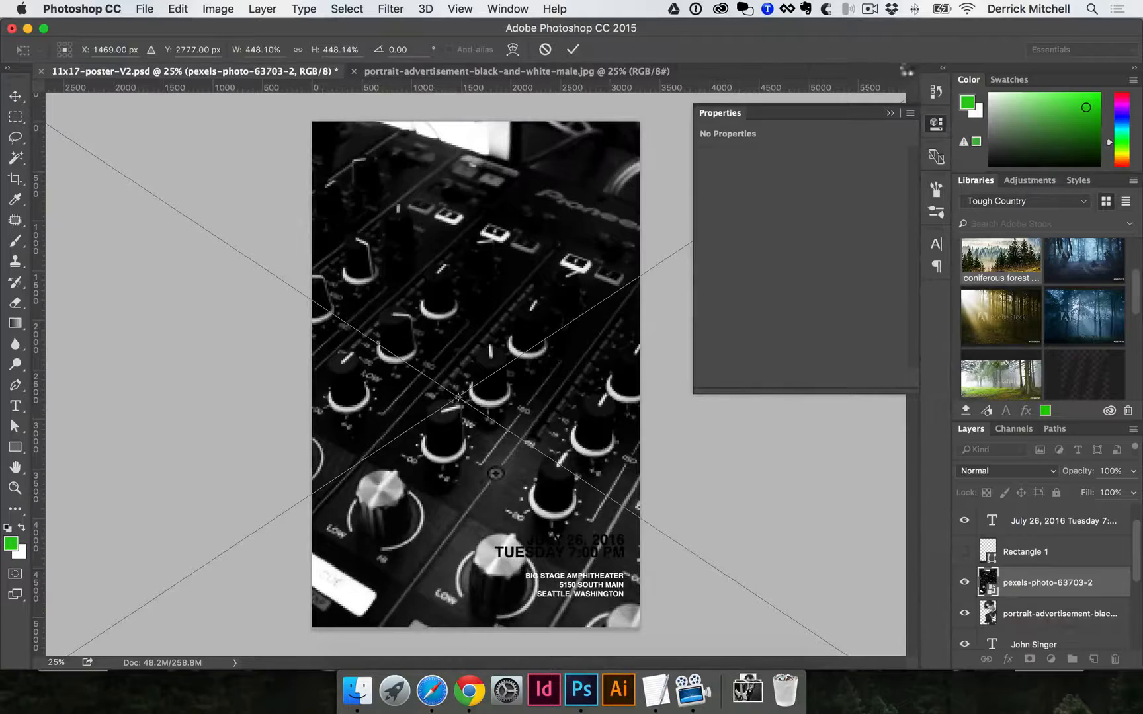
pyautogui.press('Return')
pyautogui.press('super+space')
pyautogui.moveTo(480, 409); pyautogui.dragTo(473, 407)
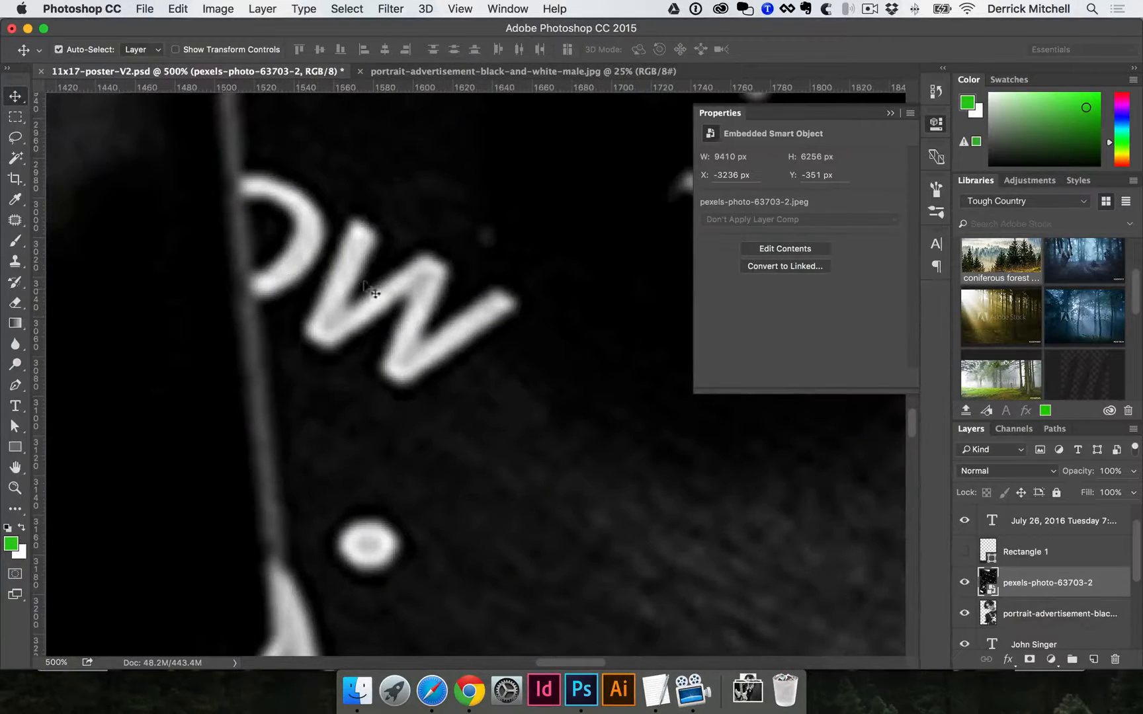
pyautogui.press('alt+super+space')
pyautogui.keyDown('alt'); pyautogui.keyDown('super'); pyautogui.click(376, 282); pyautogui.keyUp('super'); pyautogui.keyUp('alt')
pyautogui.moveTo(375, 282); pyautogui.dragTo(394, 278)
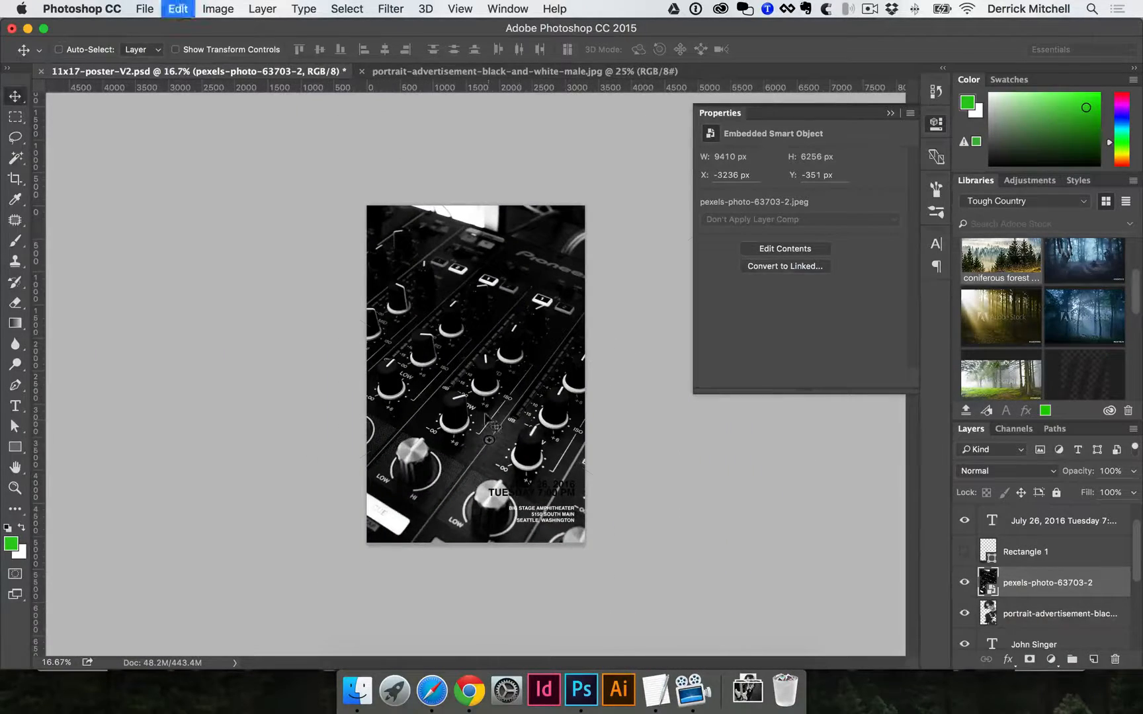
# Shrink the mixer photo slightly to about 398% and commit the transform.
pyautogui.press('super+t')
pyautogui.moveTo(773, 594); pyautogui.dragTo(705, 551)
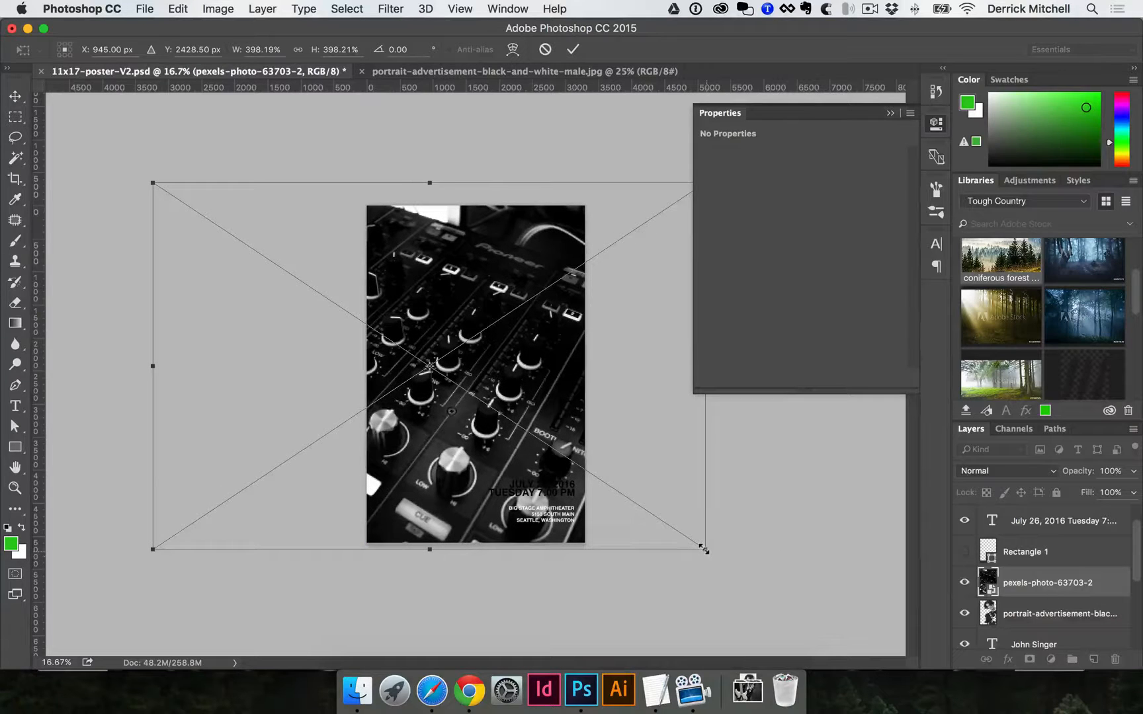
pyautogui.press('Return')
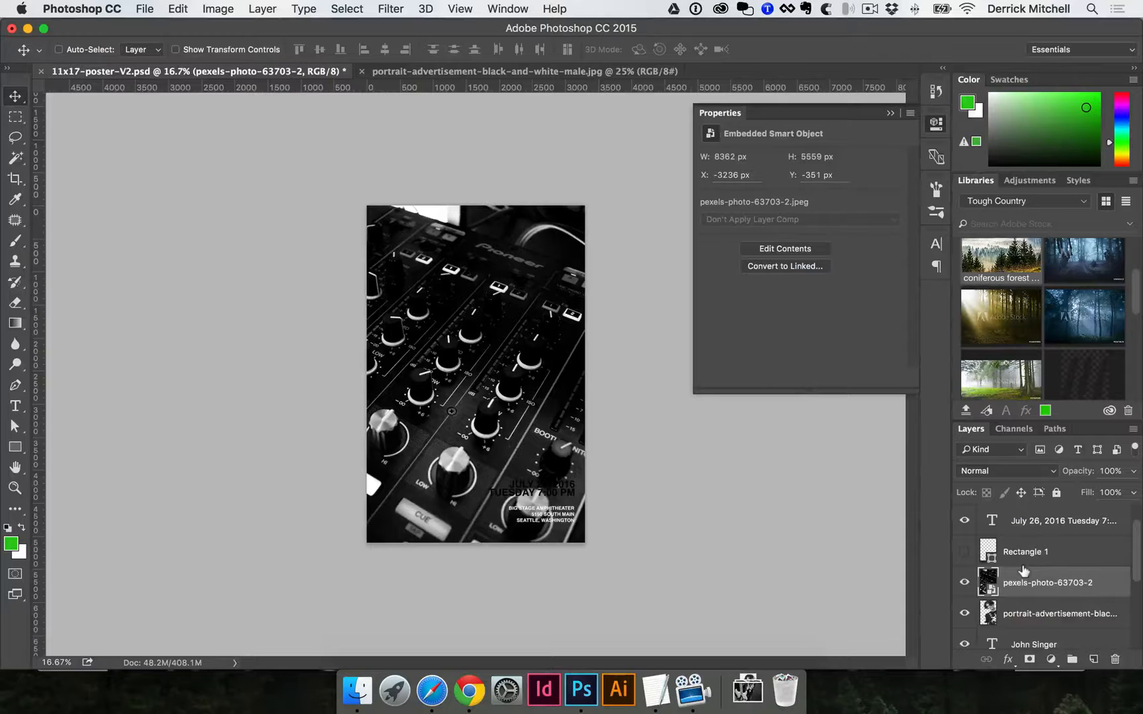
# Move the mixer layer below the portrait and set its opacity to 30%.
pyautogui.press('super+bracketleft')
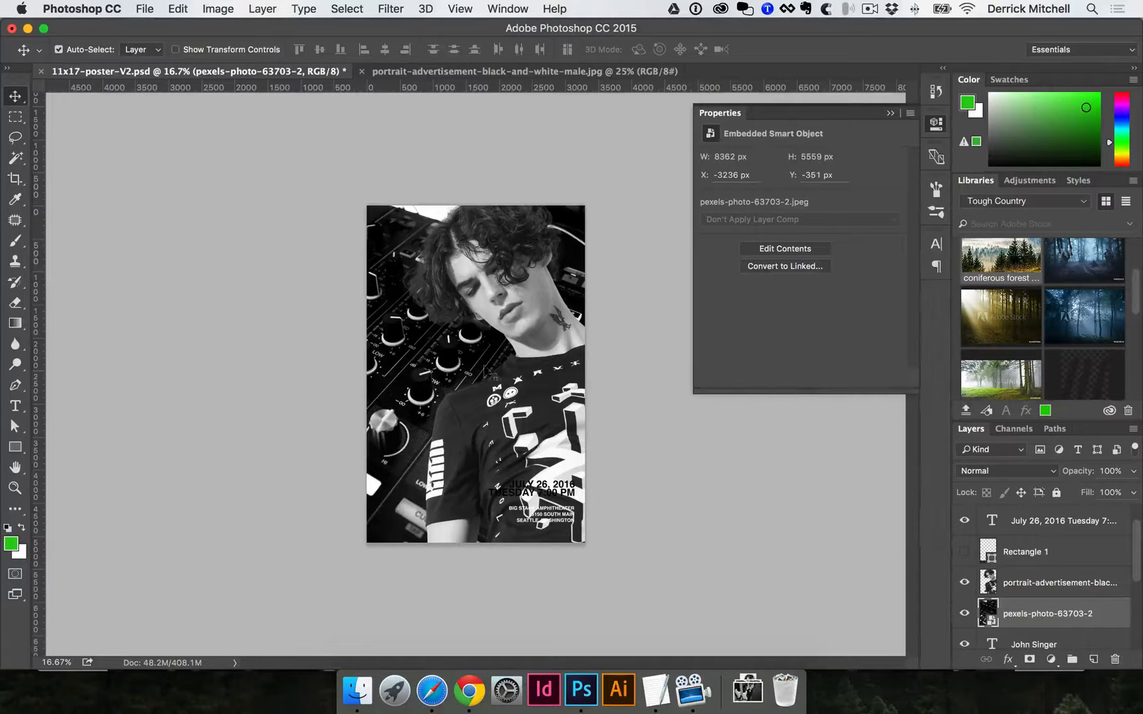
pyautogui.press('super+equal')
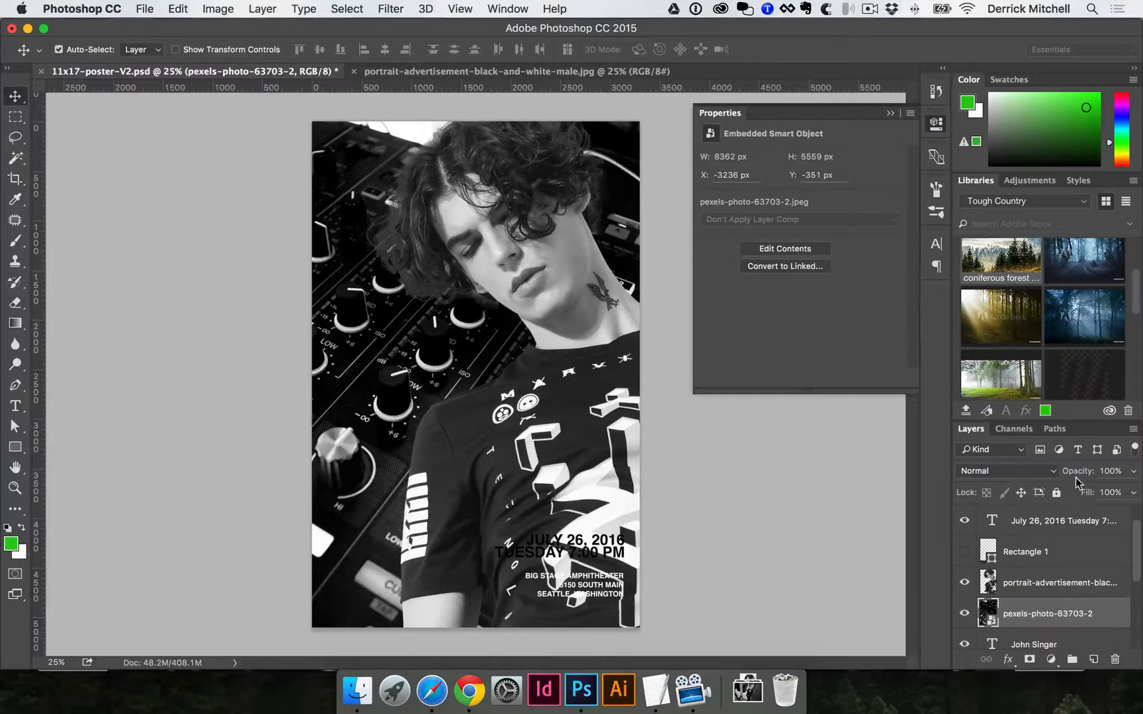
pyautogui.moveTo(1074, 471); pyautogui.dragTo(1061, 471)
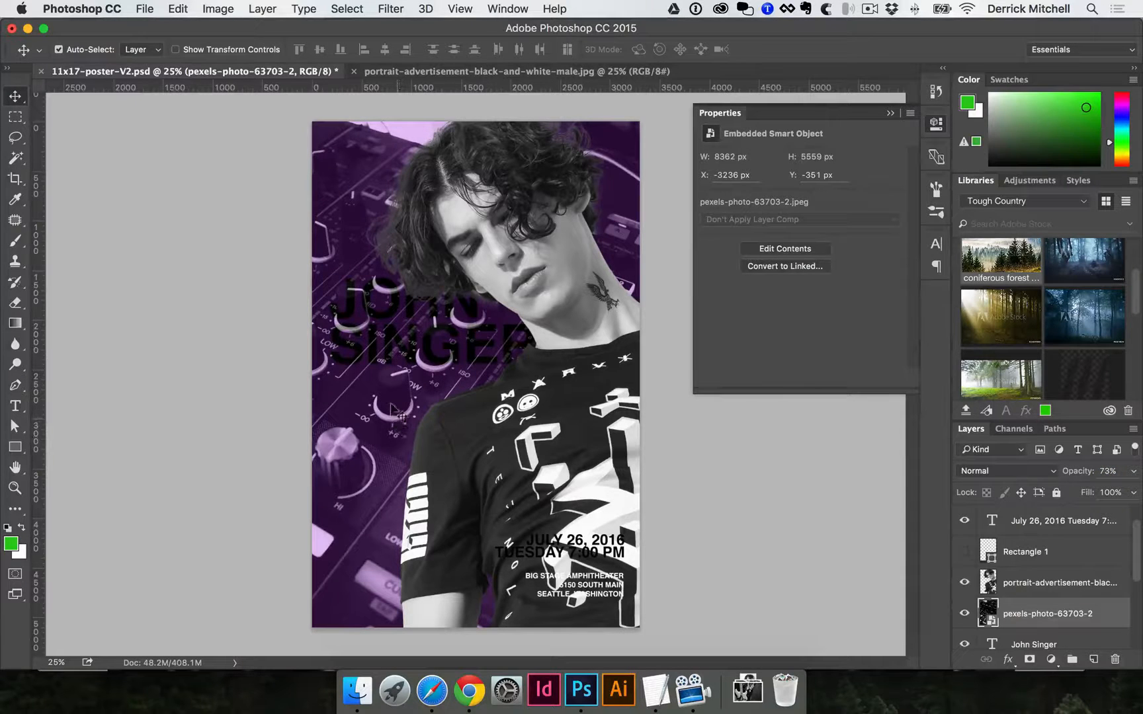
pyautogui.scroll(-1, 1018, 590)
pyautogui.scroll(2, 1006, 612)
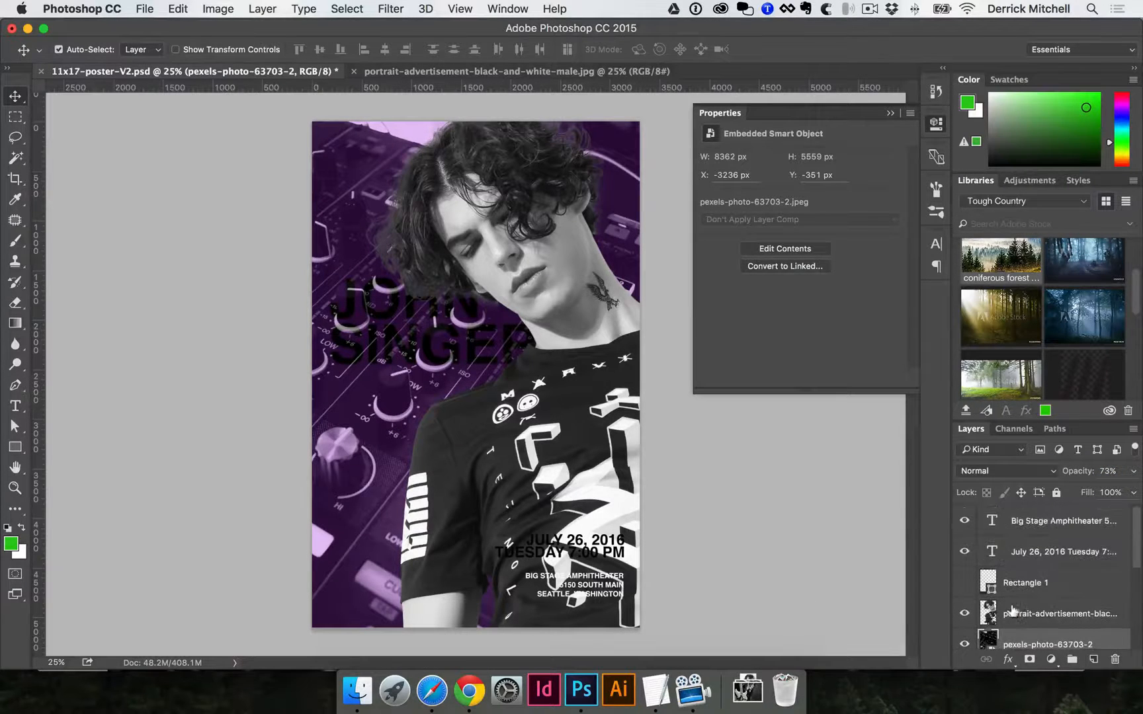
pyautogui.click(1077, 475)
pyautogui.press('Return')
pyautogui.press('5')
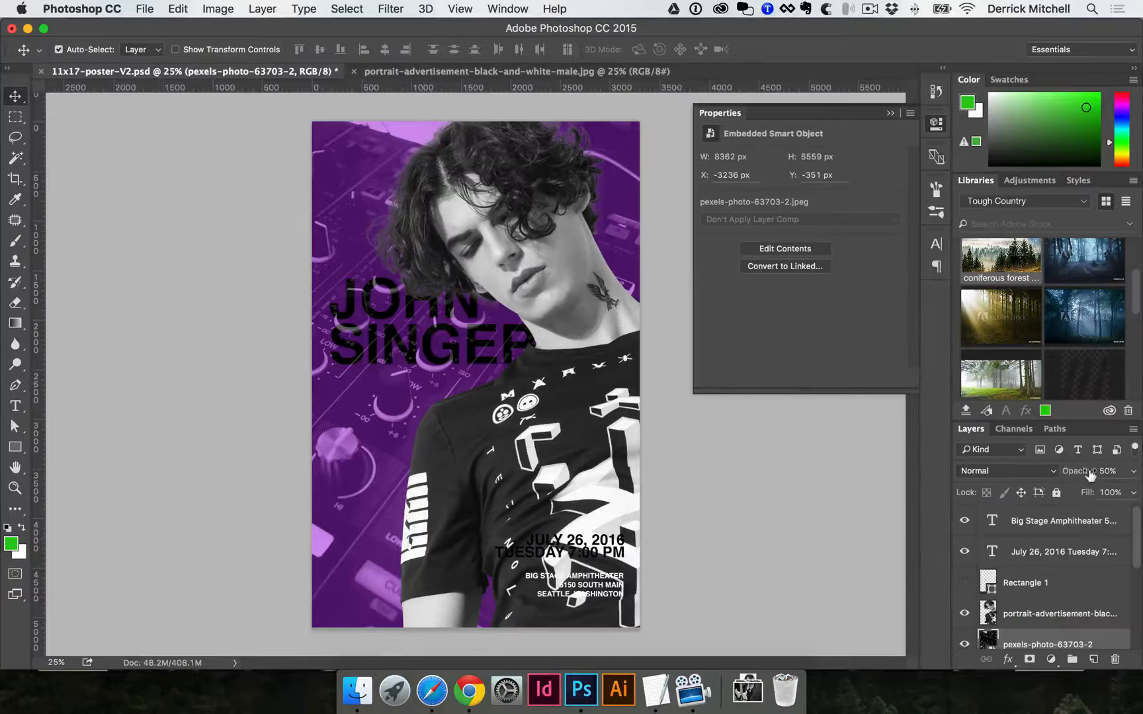
pyautogui.press('8')
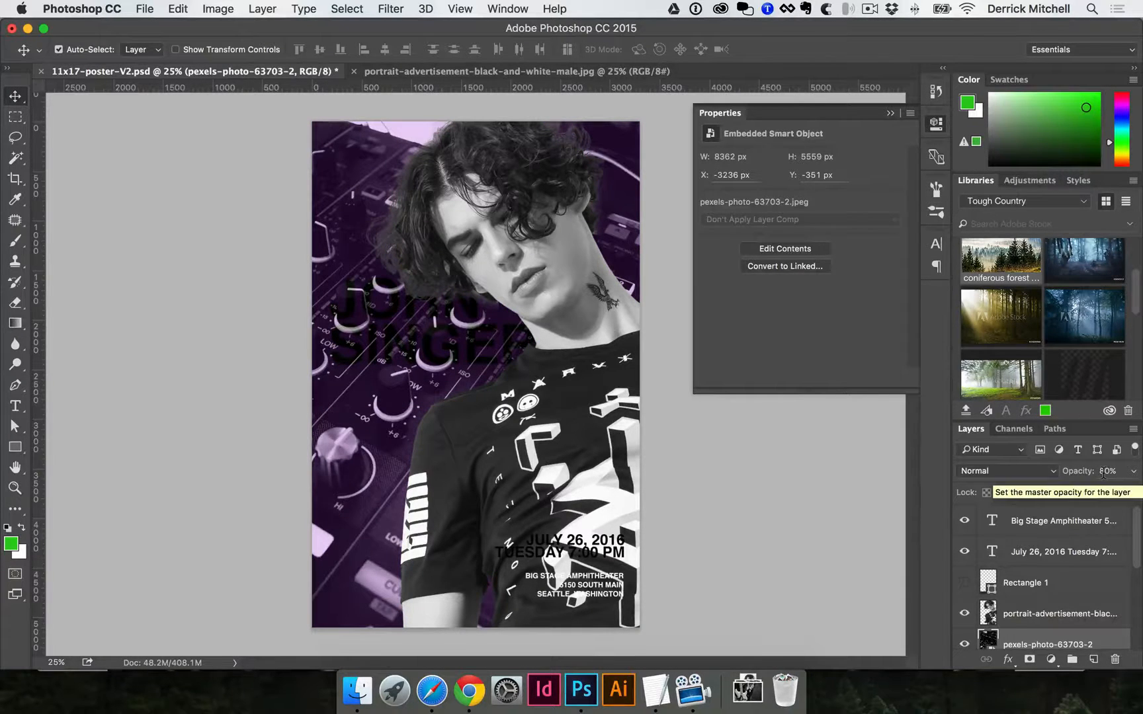
pyautogui.press('3')
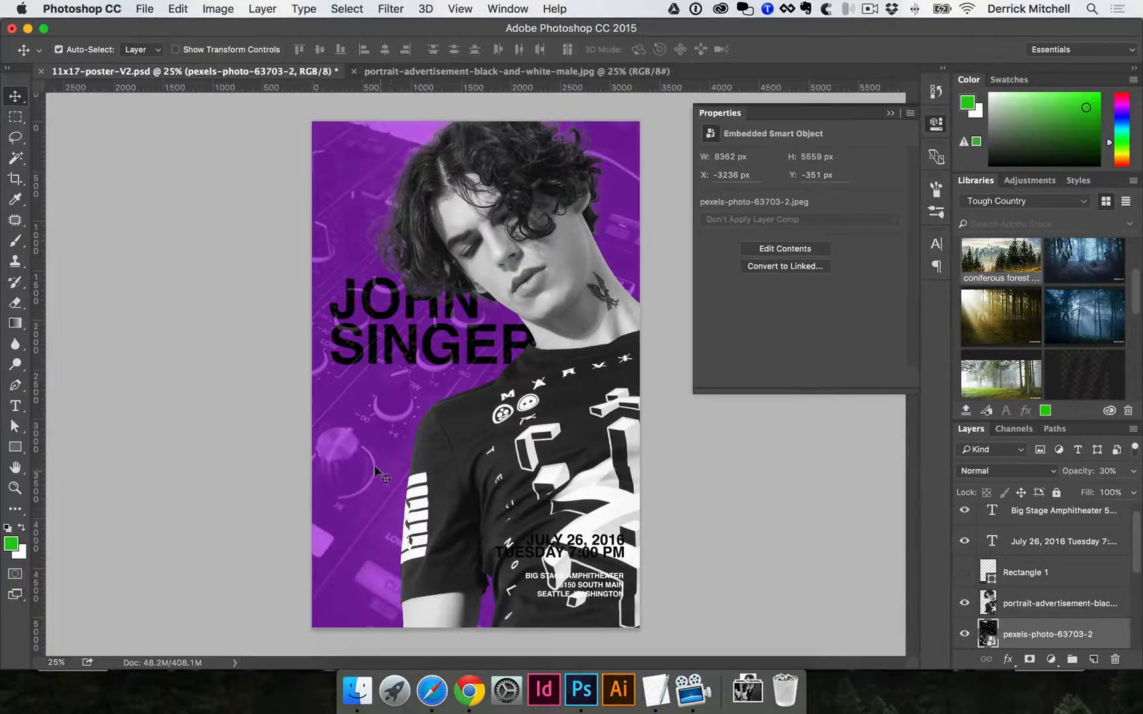
# Select the purple background Layer 6 and pick a blue colour in the Color panel.
pyautogui.scroll(-4, 1031, 619)
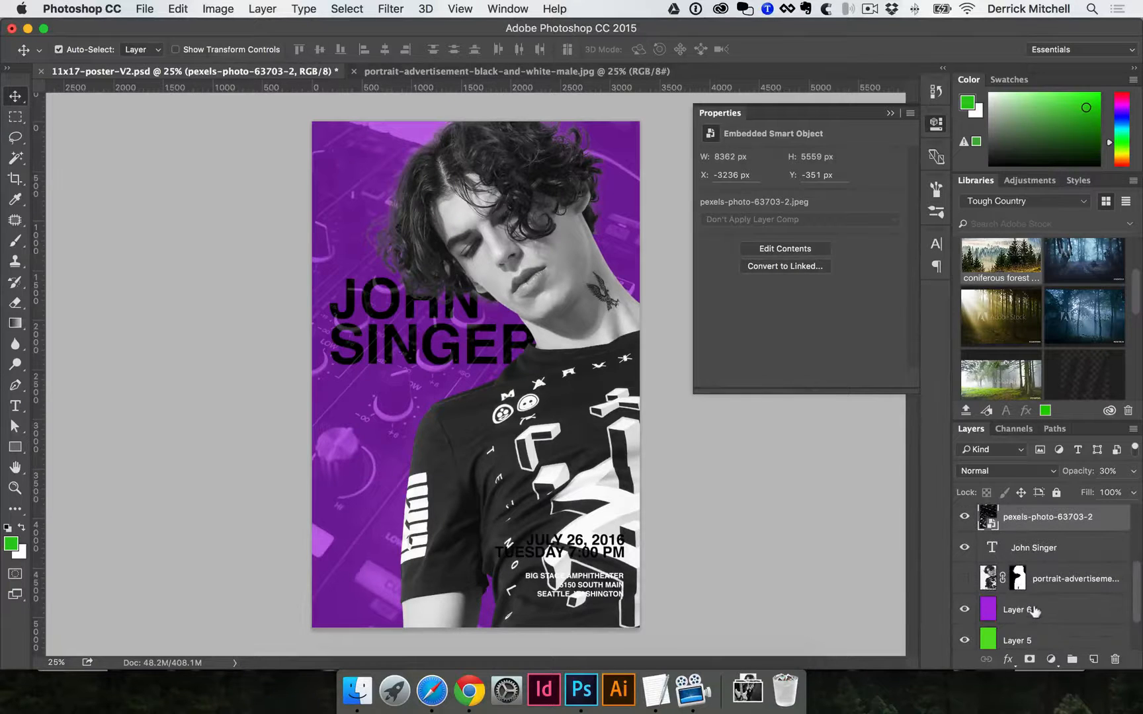
pyautogui.click(1036, 611)
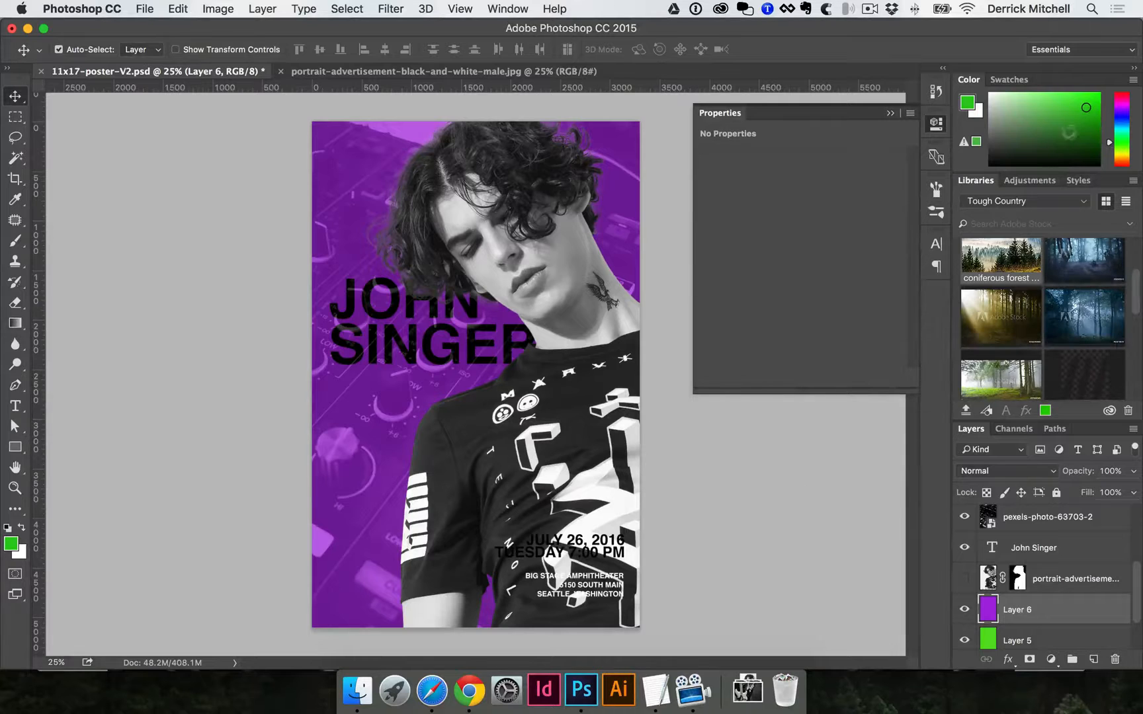
pyautogui.moveTo(1112, 115); pyautogui.dragTo(1111, 123)
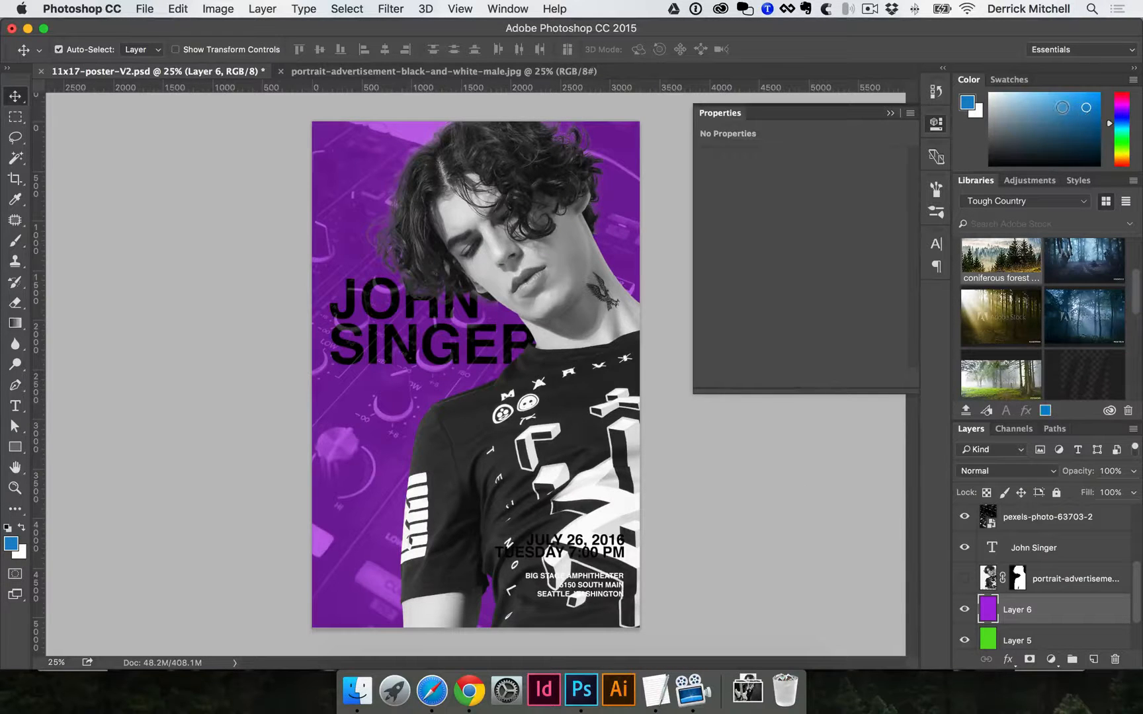
pyautogui.hotkey('alt', 'BackSpace')
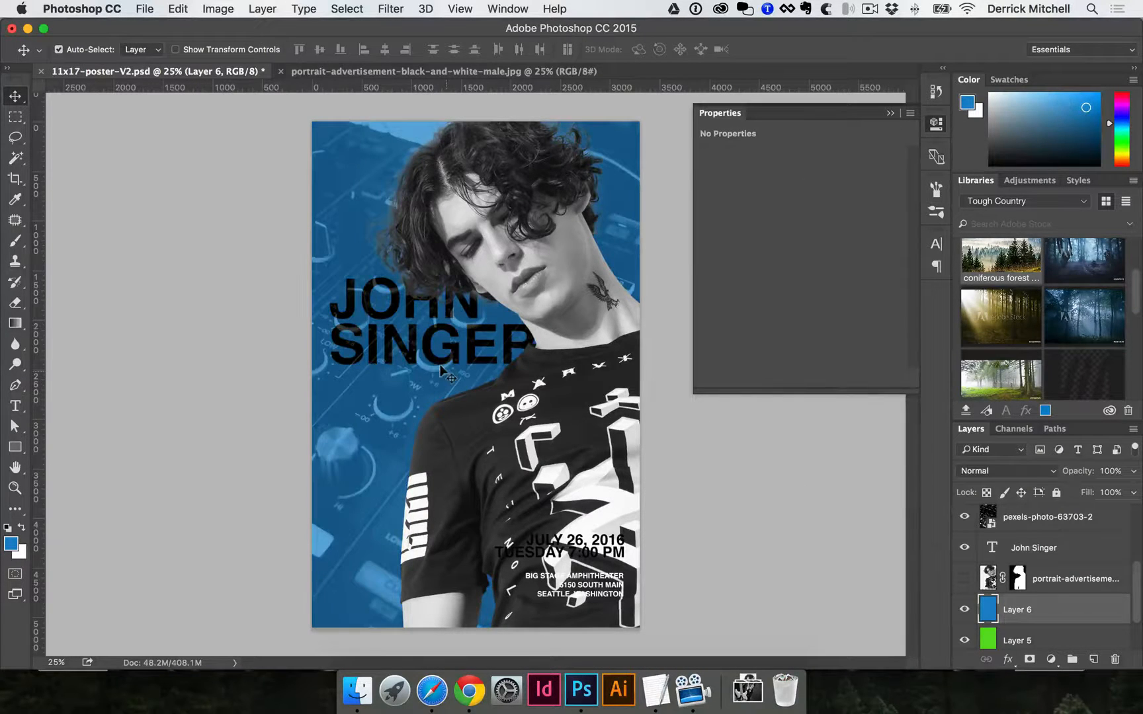
pyautogui.click(400, 343)
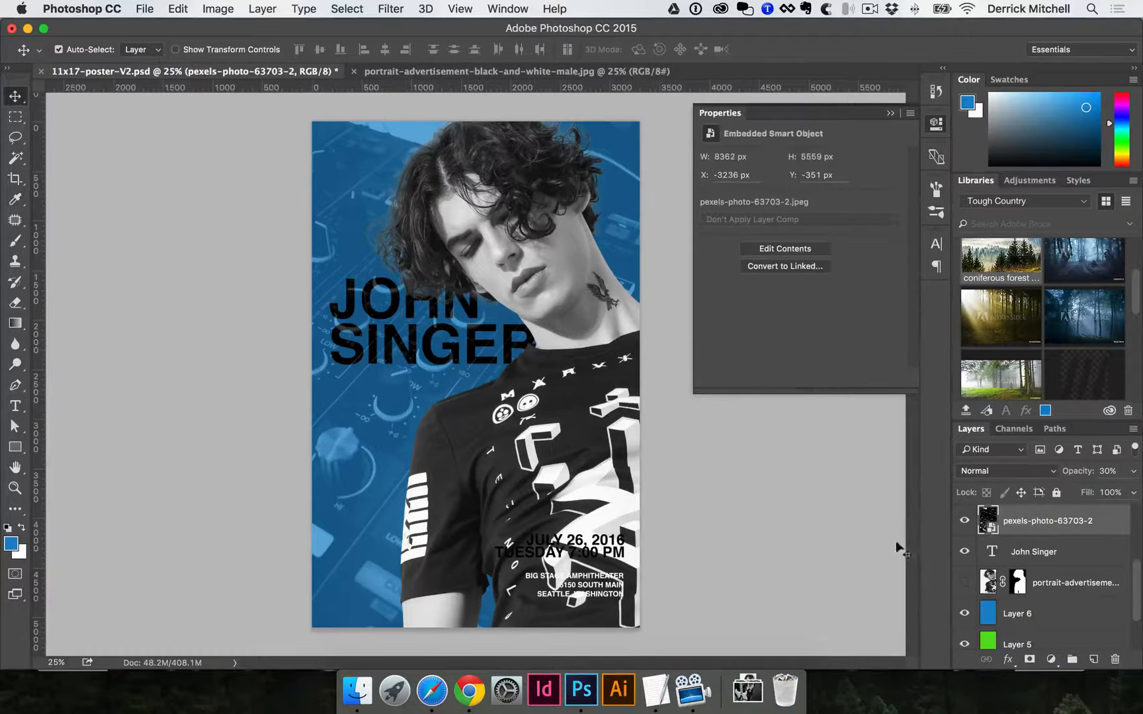
pyautogui.click(1035, 554)
pyautogui.scroll(3, 992, 582)
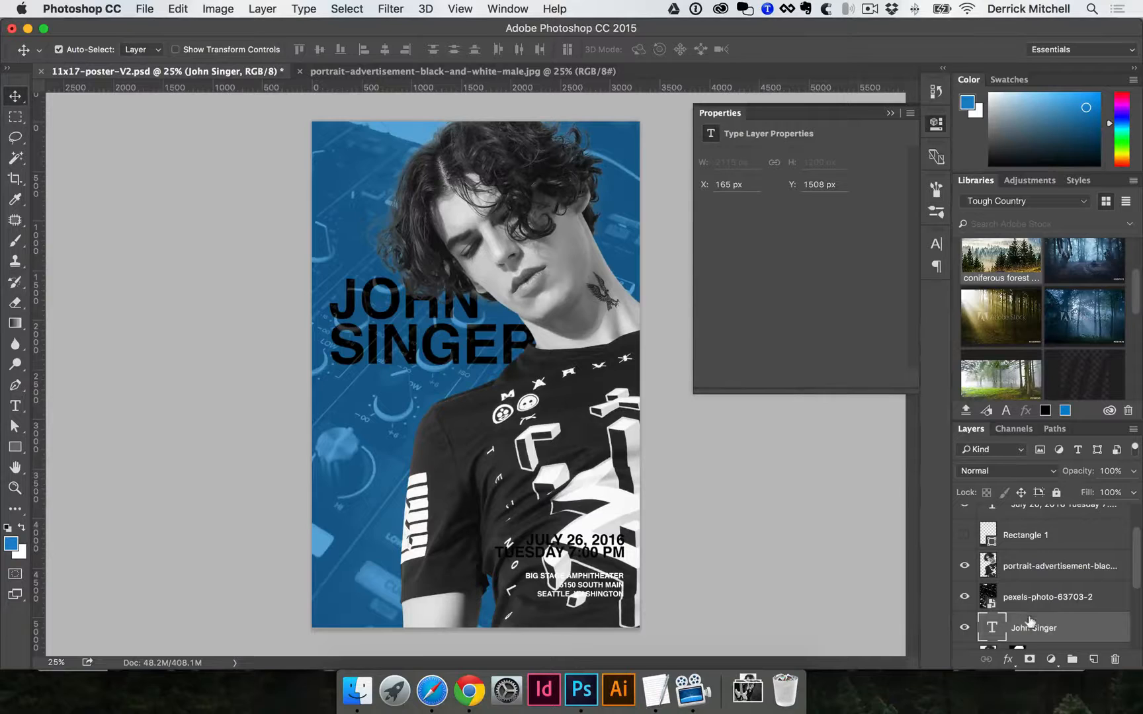
pyautogui.moveTo(1085, 627); pyautogui.dragTo(1083, 585)
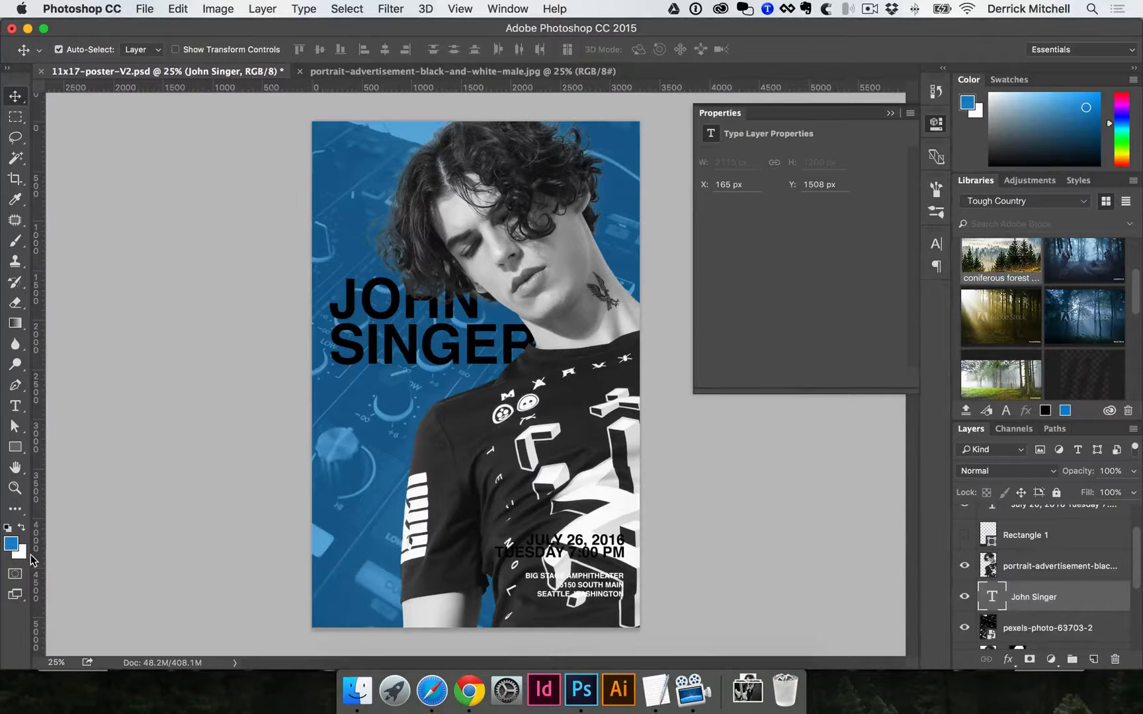
pyautogui.press('super+BackSpace')
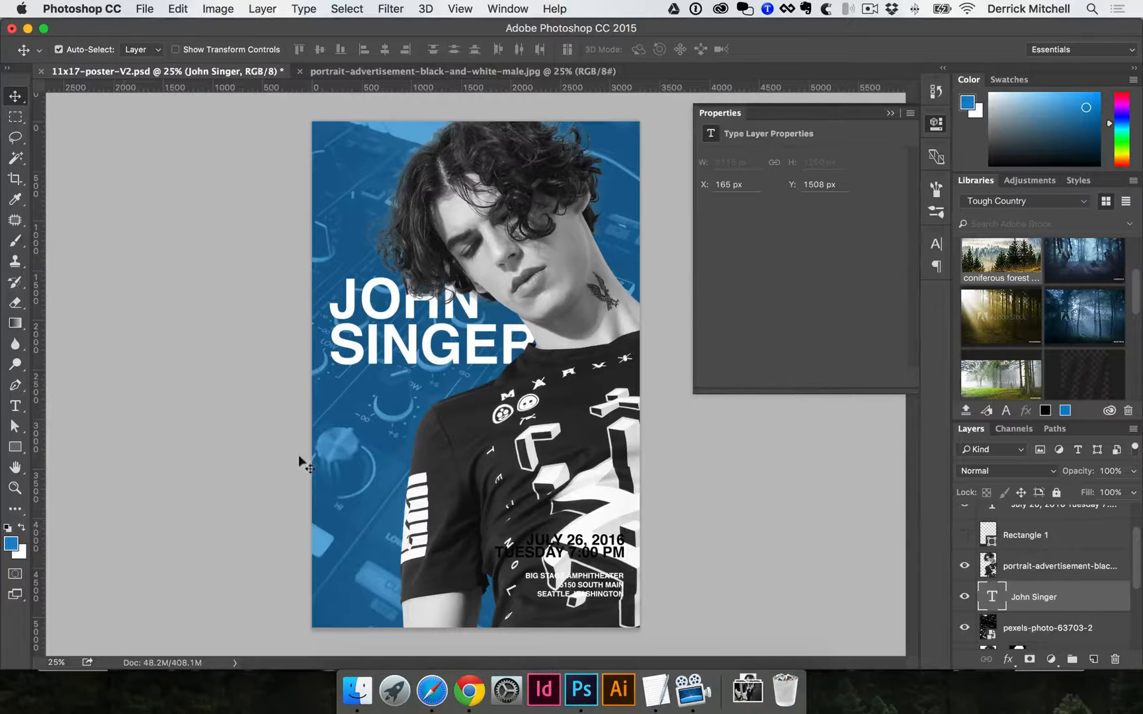
pyautogui.click(326, 480)
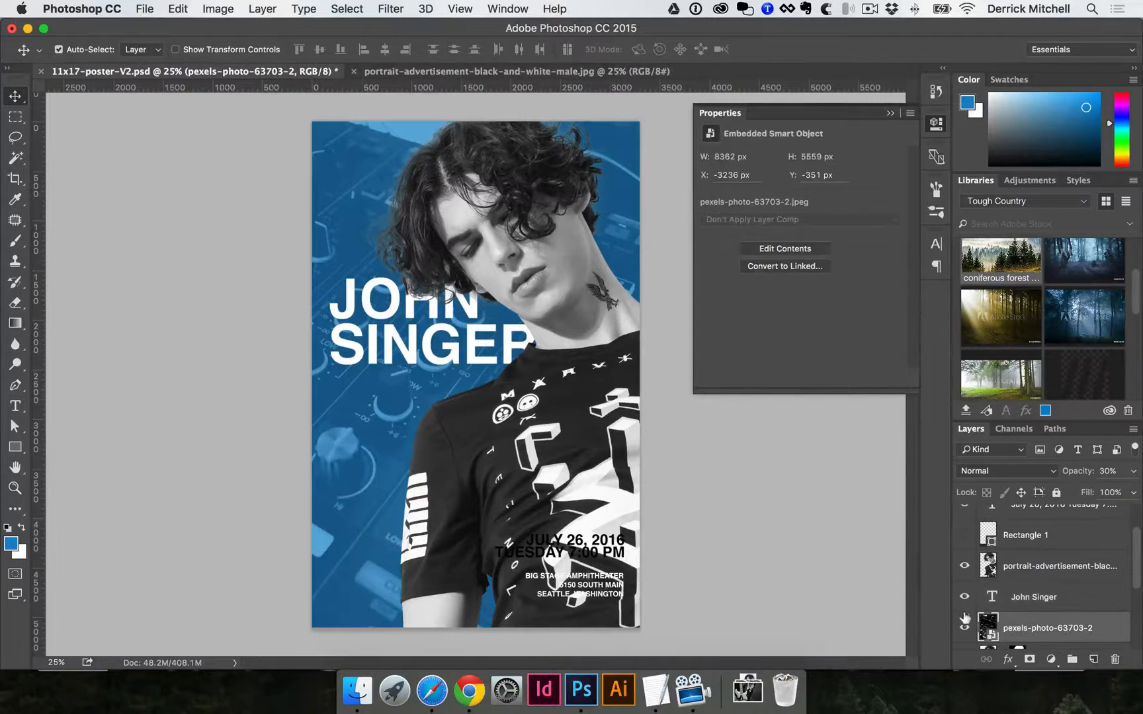
pyautogui.press('super+t')
pyautogui.moveTo(391, 437); pyautogui.dragTo(456, 425)
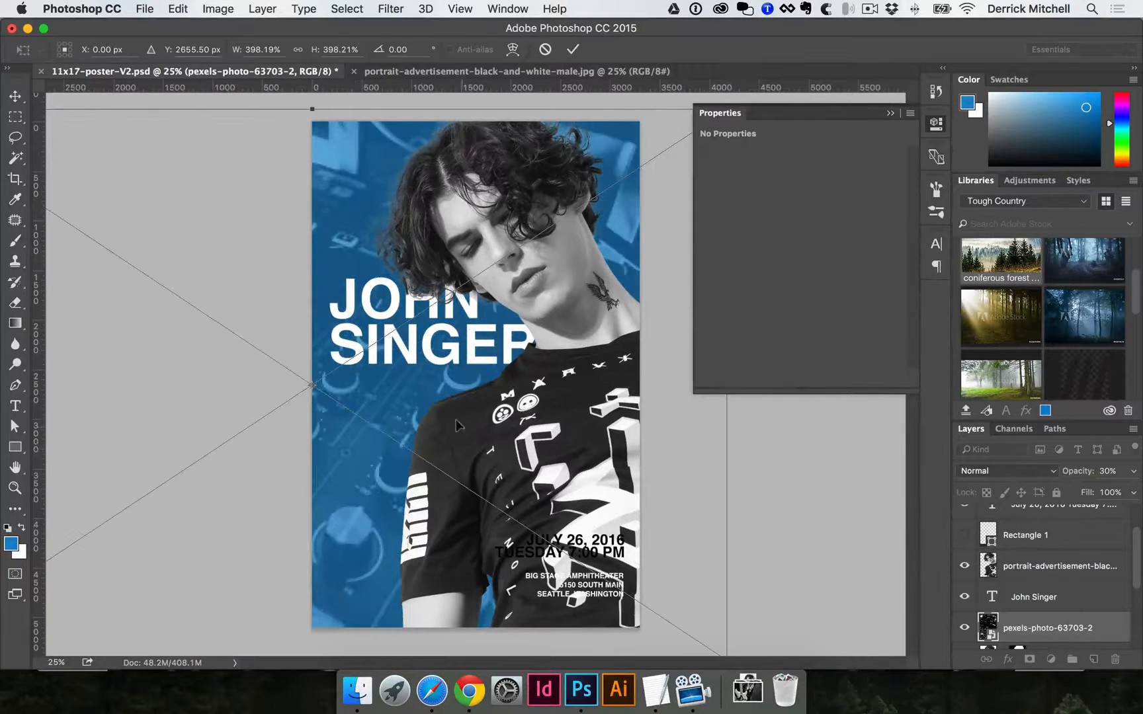
pyautogui.press('super+minus')
pyautogui.moveTo(642, 562); pyautogui.dragTo(609, 541)
pyautogui.moveTo(539, 439); pyautogui.dragTo(629, 433)
pyautogui.press('Return')
pyautogui.press('super+equal')
pyautogui.press('super+equal')
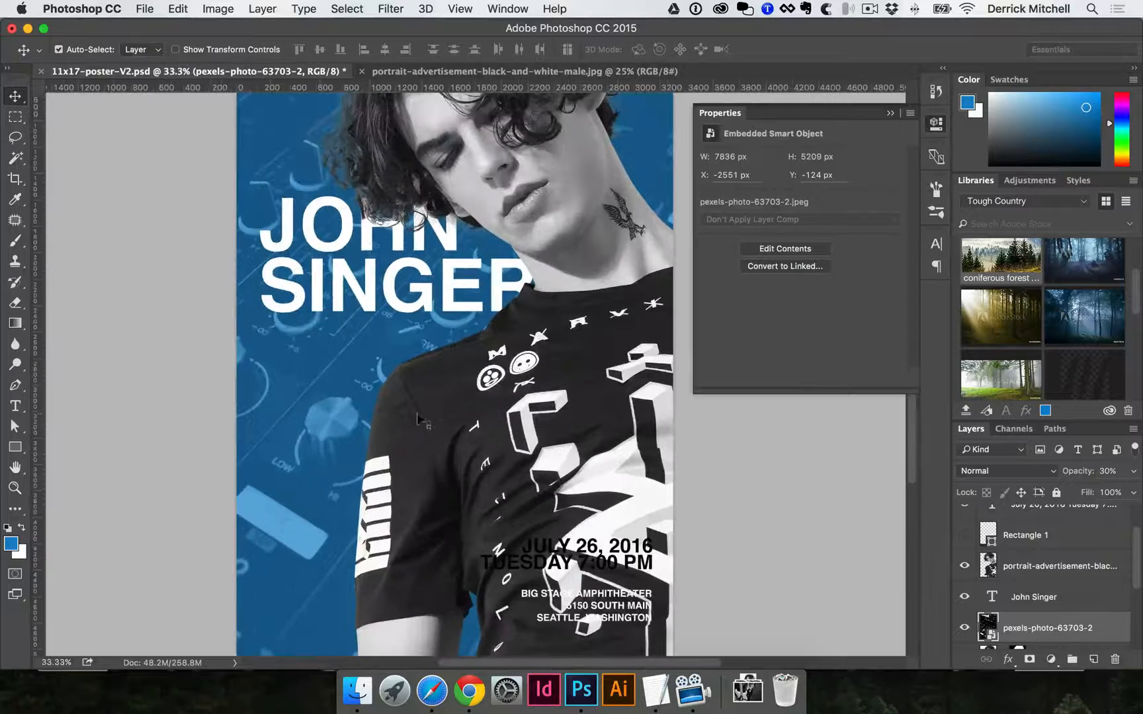
pyautogui.moveTo(417, 403); pyautogui.dragTo(435, 289)
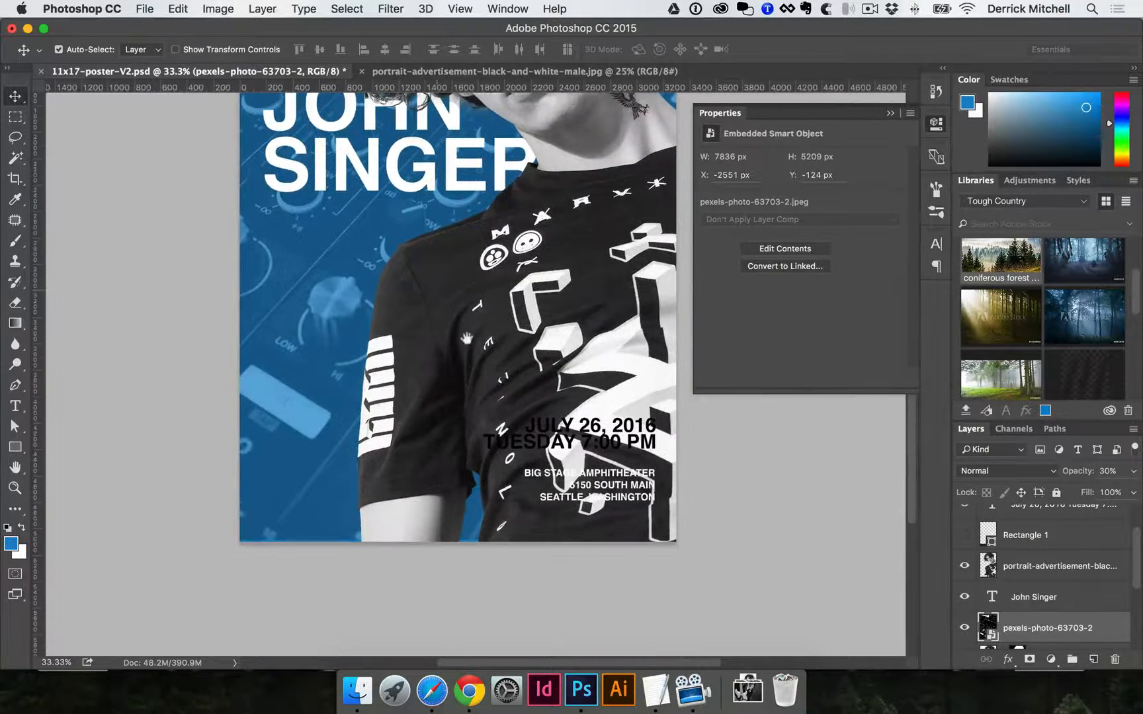
# Move the two-line date text up and left and left-align its lines.
pyautogui.moveTo(579, 430); pyautogui.dragTo(359, 289)
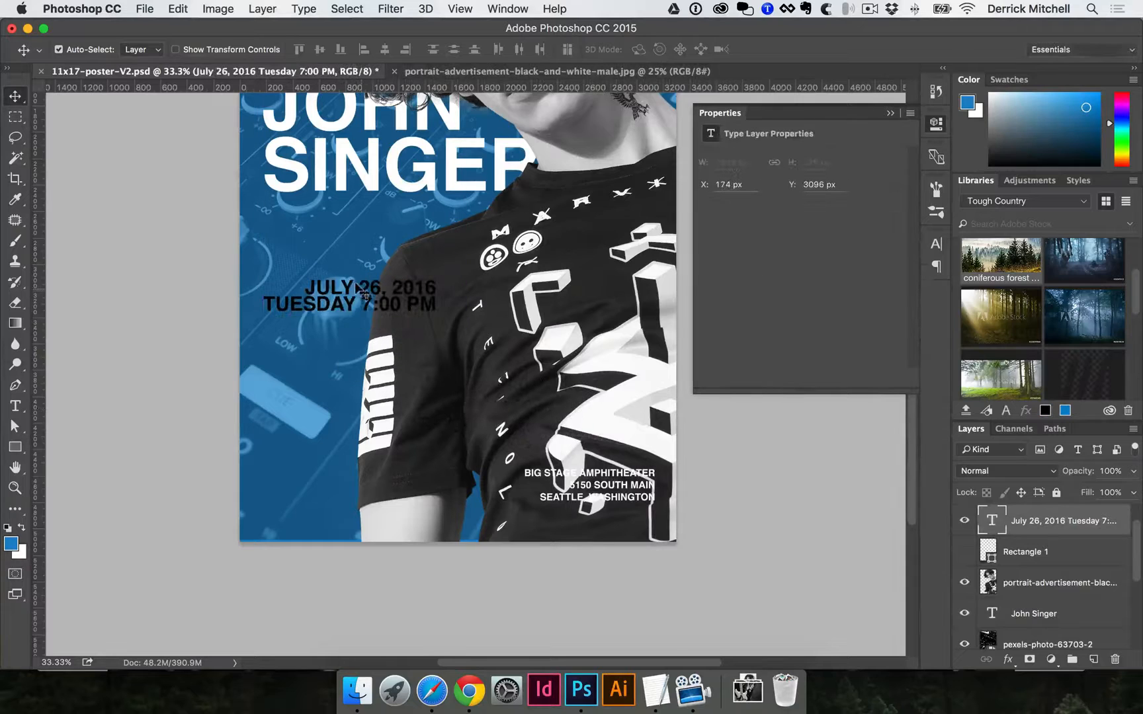
pyautogui.press('t')
pyautogui.click(431, 304)
pyautogui.press('super+a')
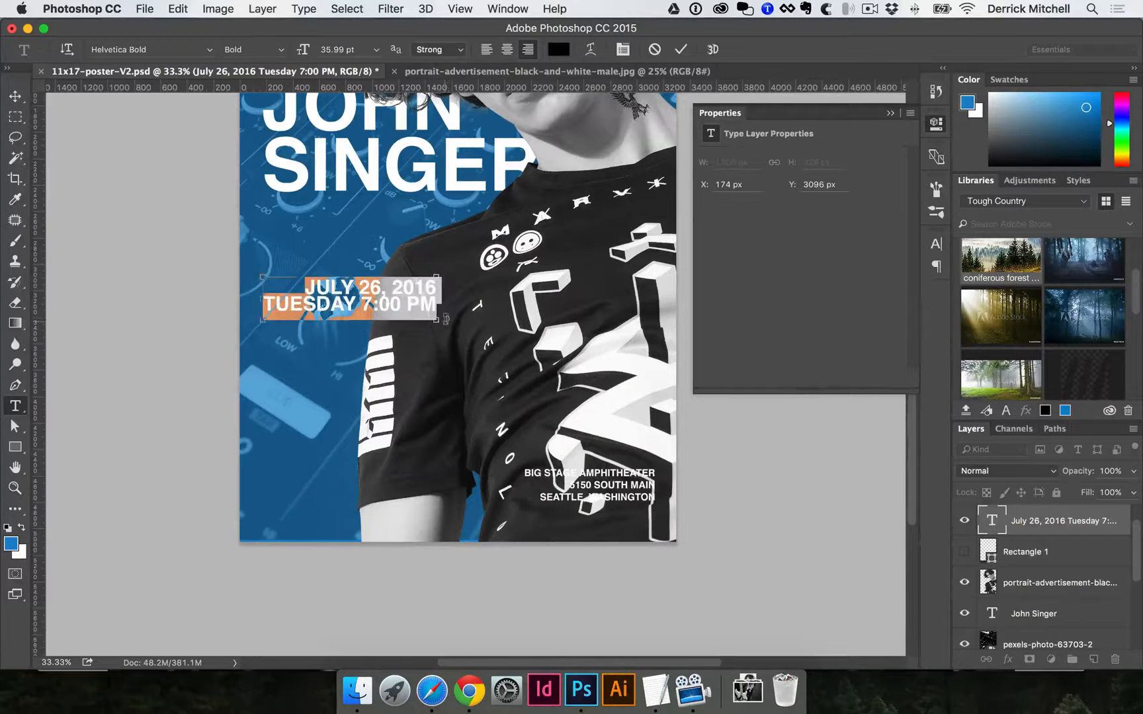
pyautogui.click(486, 50)
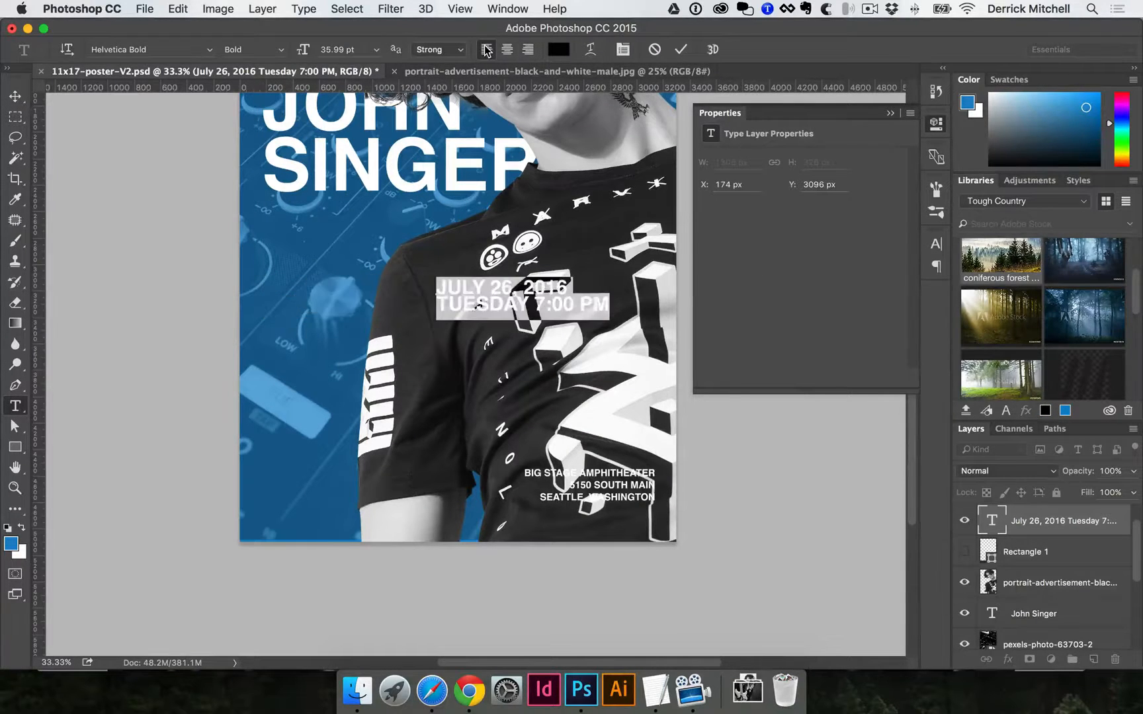
pyautogui.hotkey('ctrl', 'Return')
# Place the date text just under the SINGER title at slightly reduced size, and drag the address text left.
pyautogui.press('v')
pyautogui.moveTo(490, 289); pyautogui.dragTo(317, 221)
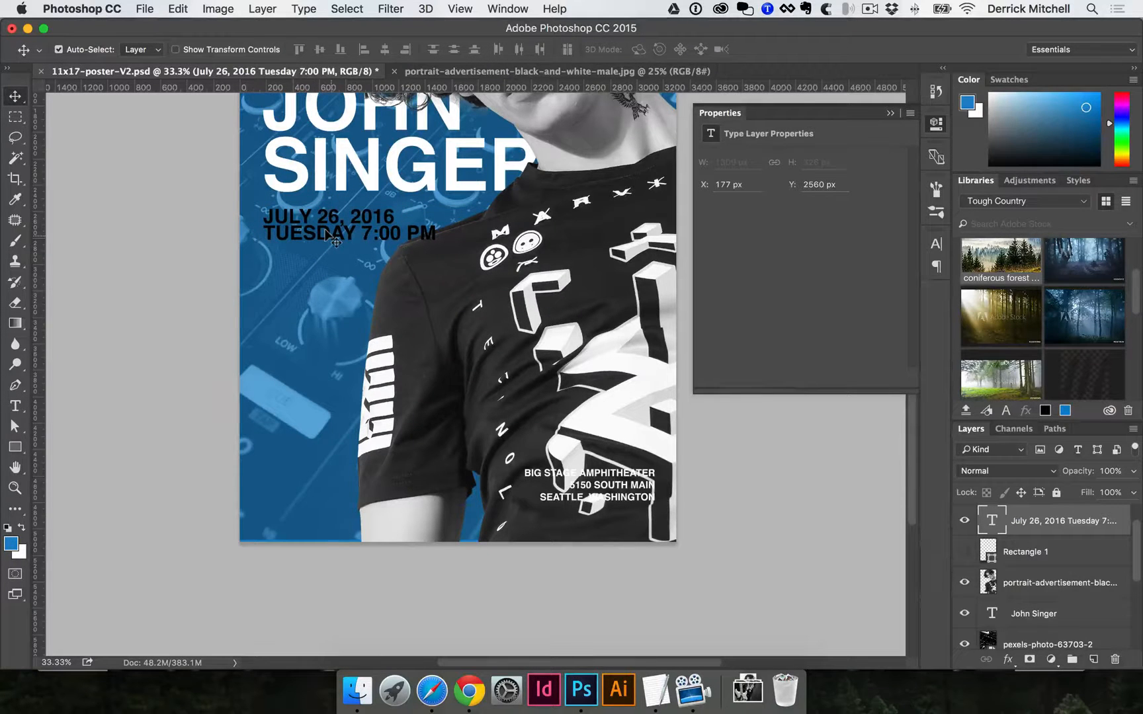
pyautogui.hotkey('ctrl', 't')
pyautogui.moveTo(436, 247); pyautogui.dragTo(394, 233)
pyautogui.press('Return')
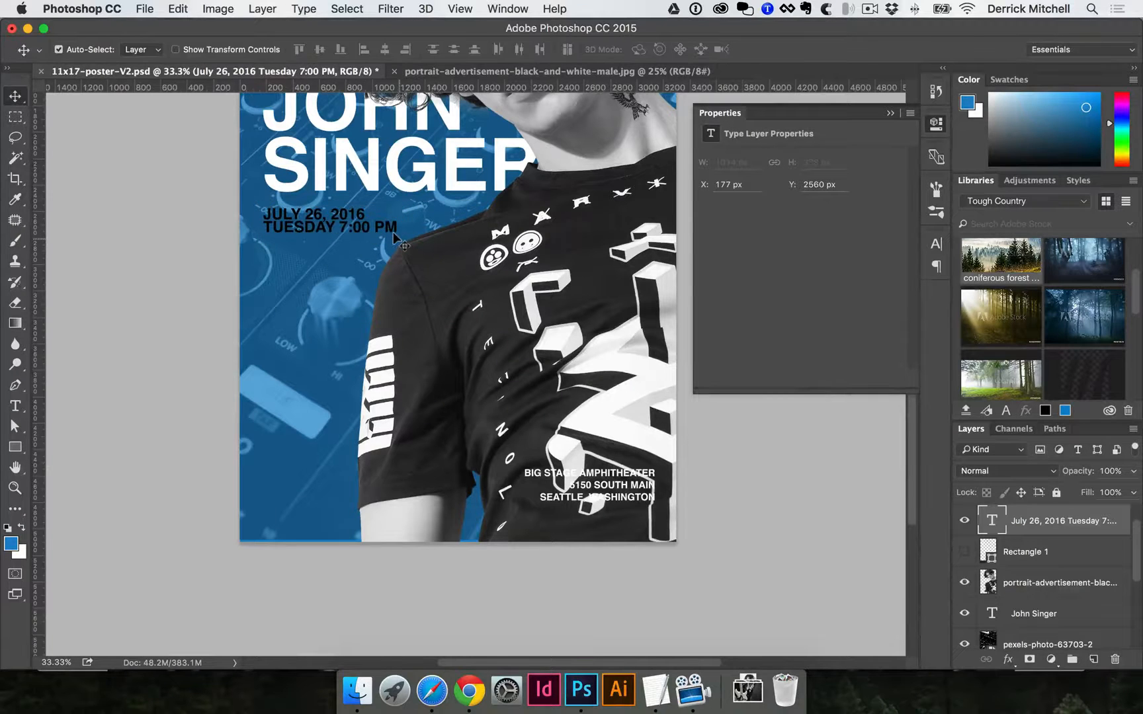
pyautogui.press('t')
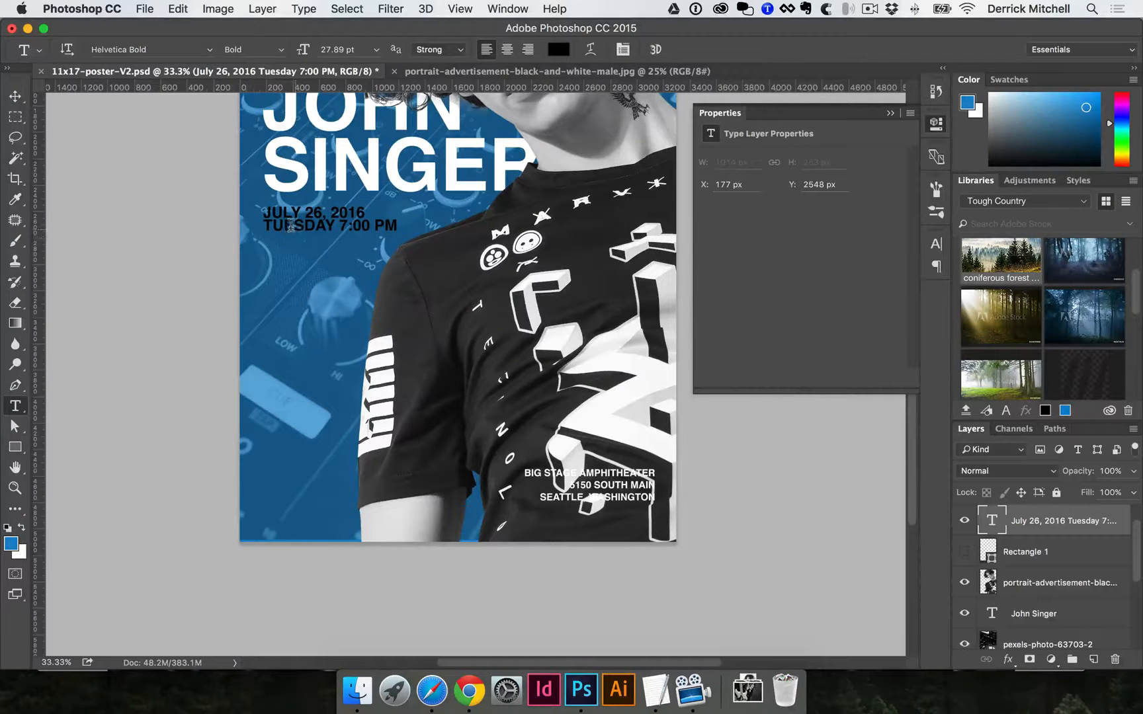
pyautogui.press('v')
pyautogui.hotkey('ctrl', 't')
pyautogui.moveTo(395, 202); pyautogui.dragTo(405, 198)
pyautogui.press('Return')
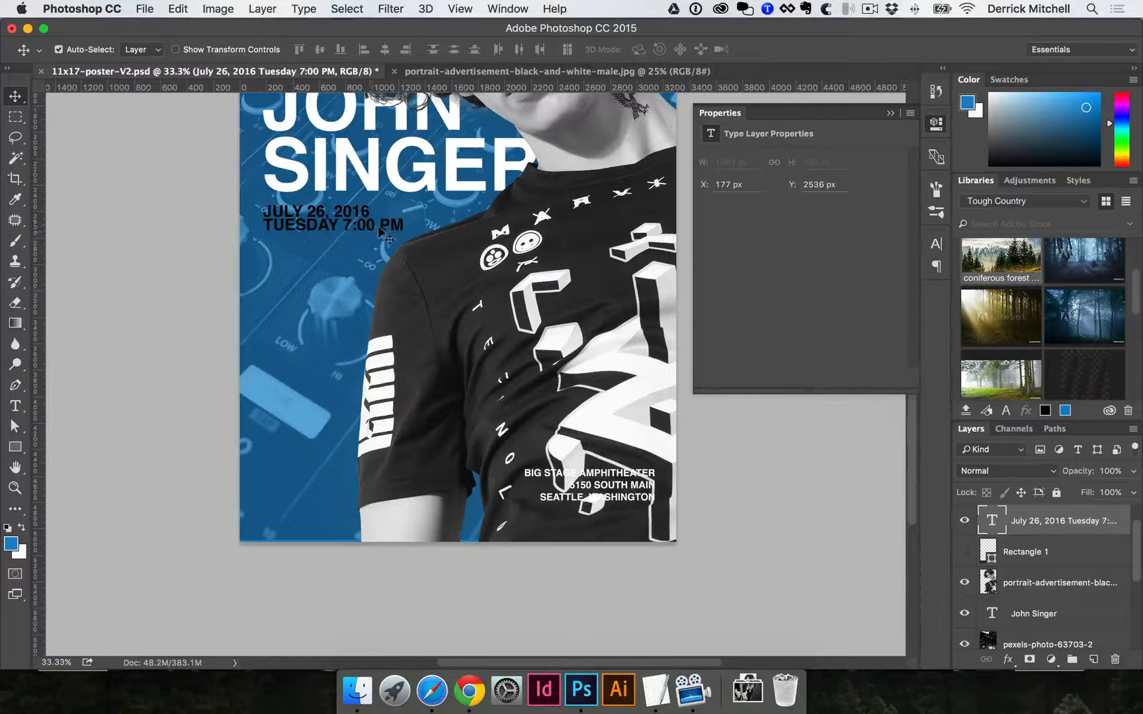
pyautogui.moveTo(619, 491); pyautogui.dragTo(334, 324)
# Left-align the three venue address lines and drag the block beneath the date text.
pyautogui.press('t')
pyautogui.click(369, 356)
pyautogui.press('super+a')
pyautogui.press('super+Return')
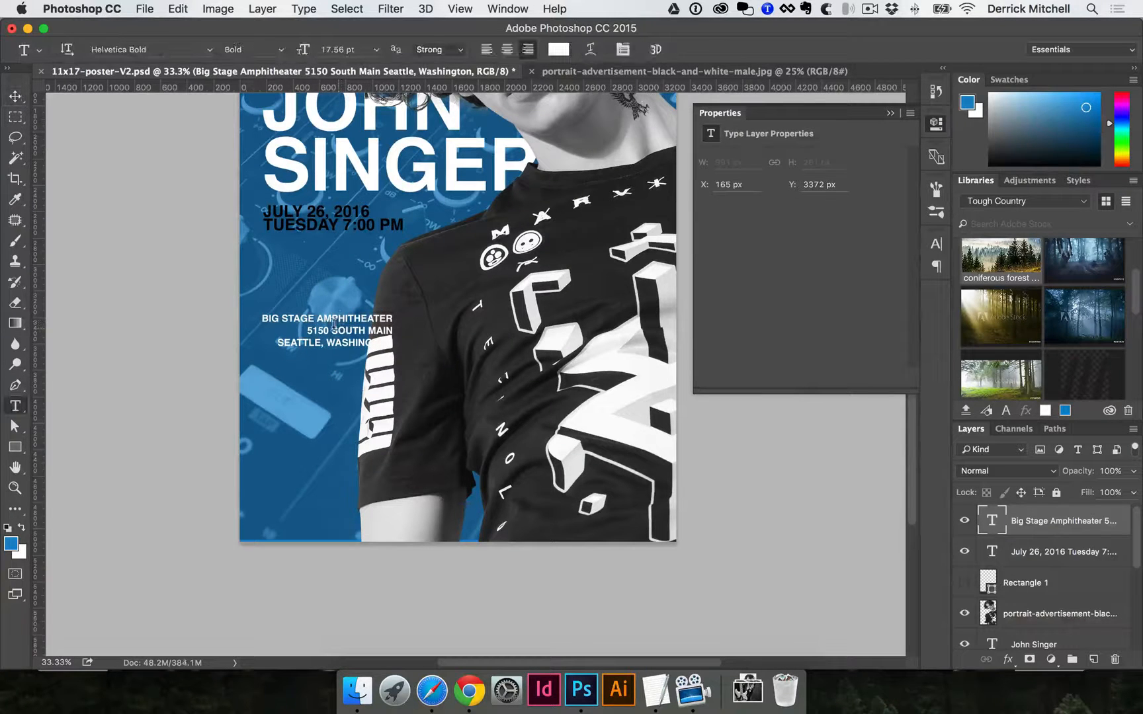
pyautogui.click(334, 324)
pyautogui.press('super+a')
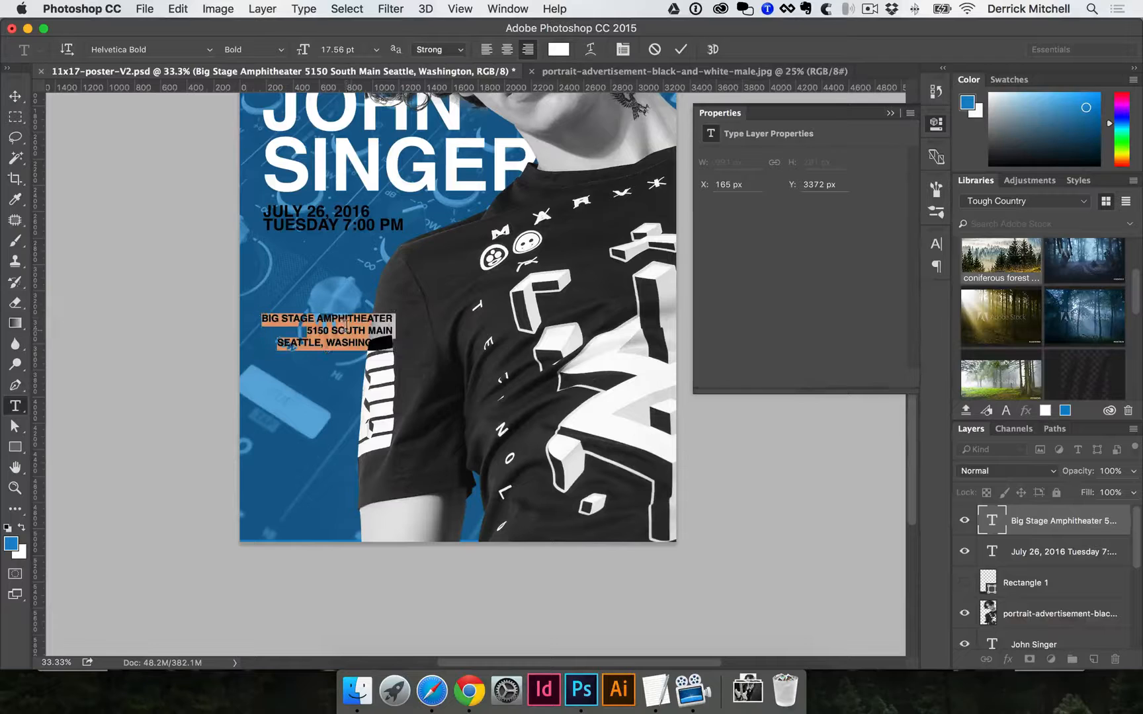
pyautogui.click(488, 50)
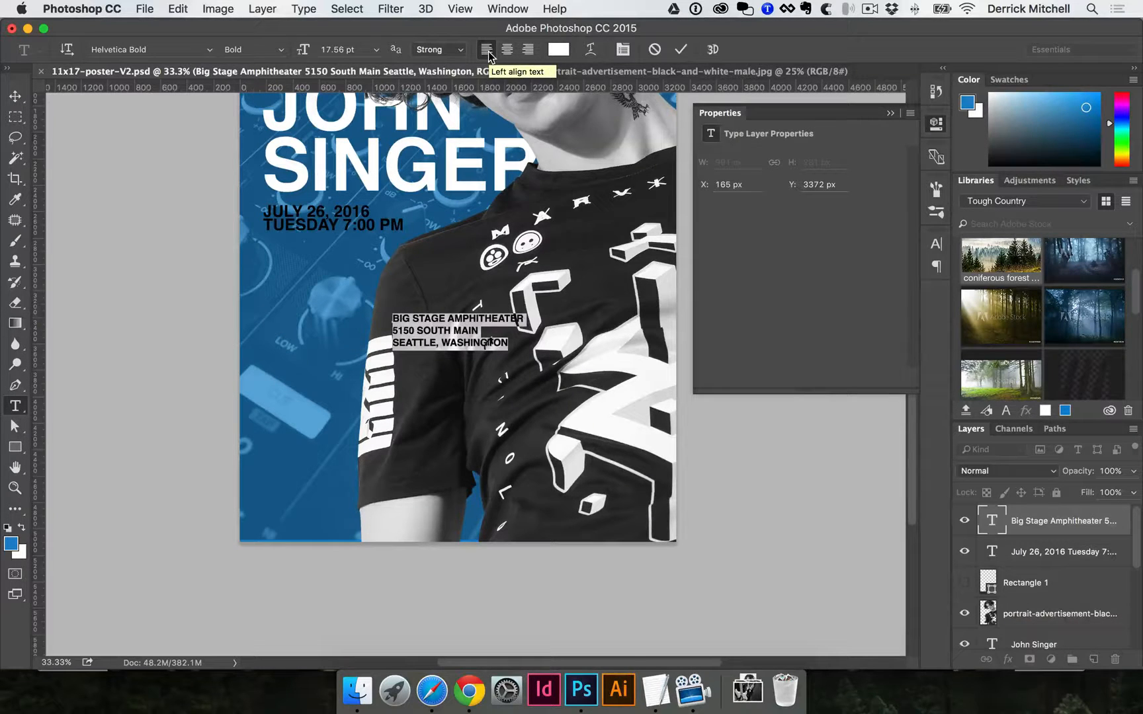
pyautogui.press('super+Return')
pyautogui.press('v')
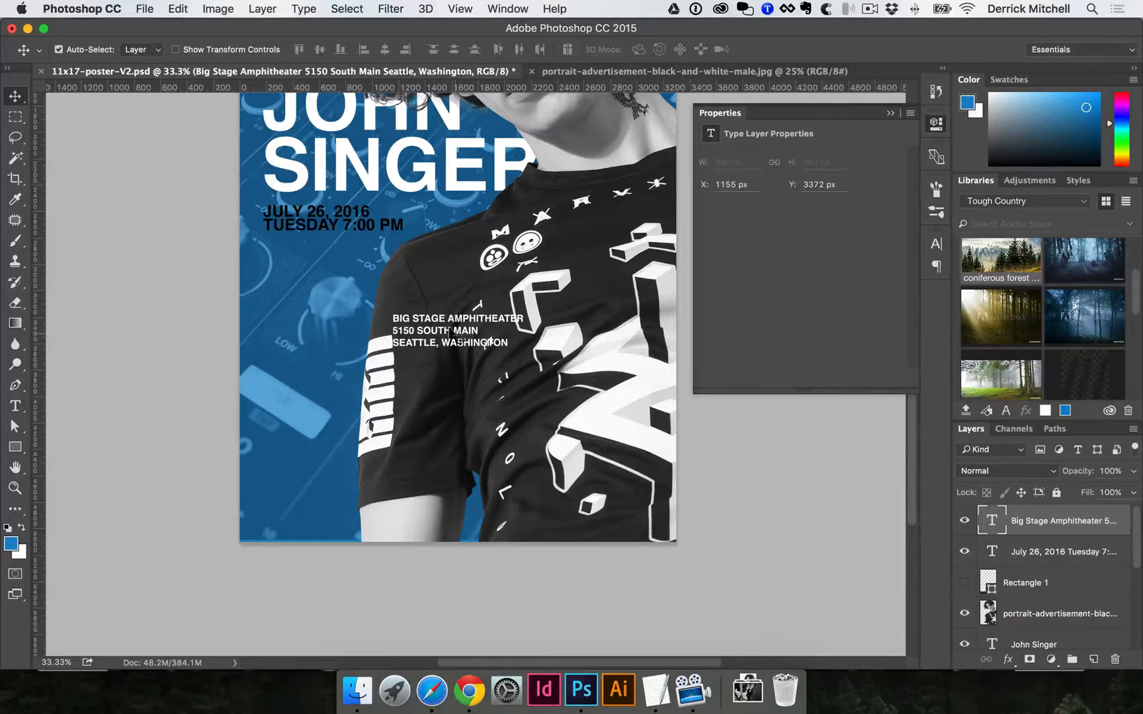
pyautogui.moveTo(448, 332); pyautogui.dragTo(286, 261)
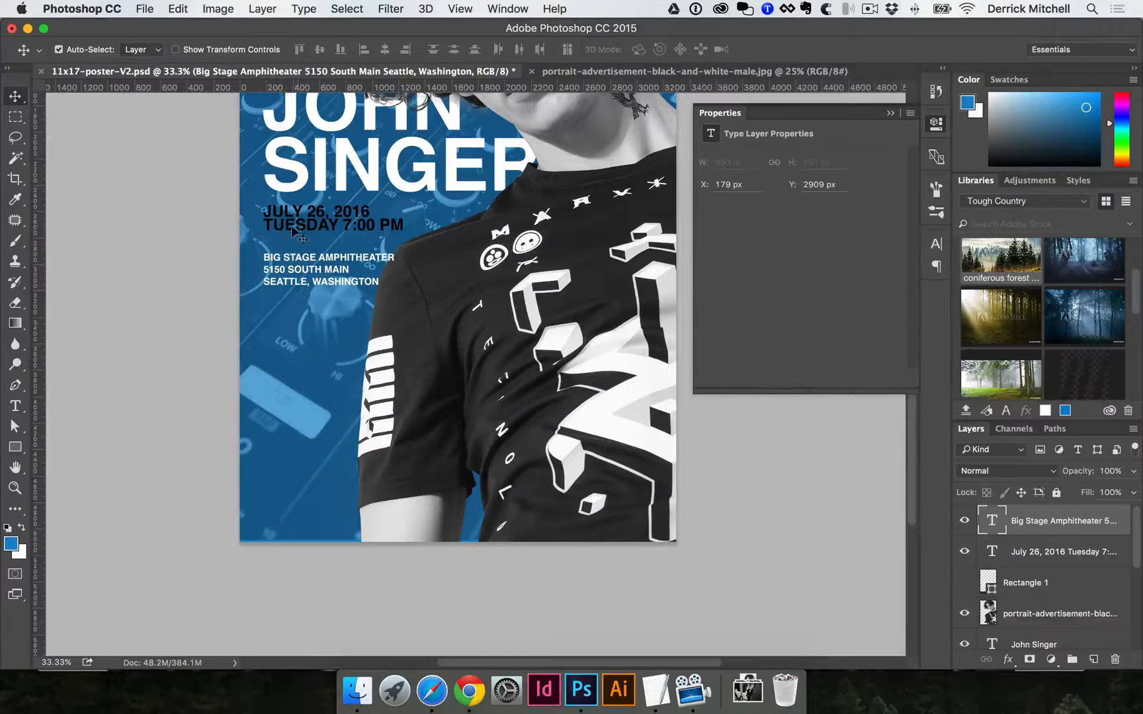
# Select the title, date and address layers and align them to the title's left edge.
pyautogui.click(292, 229)
pyautogui.scroll(5, 334, 371)
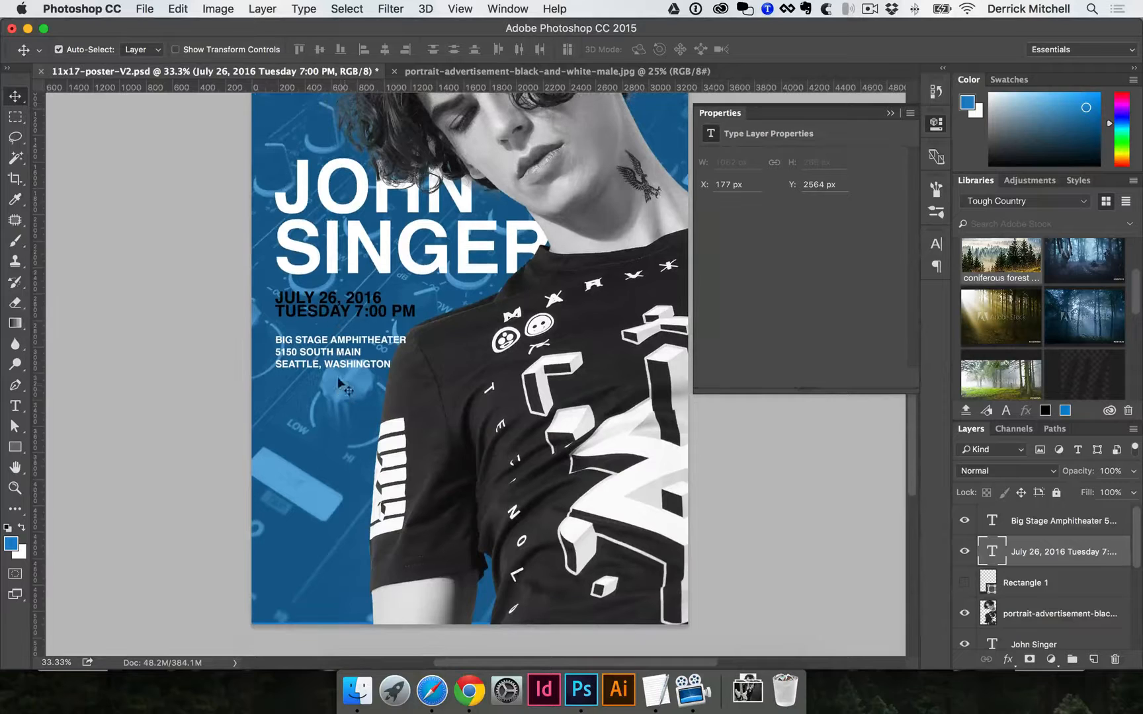
pyautogui.click(338, 356)
pyautogui.keyDown('shift'); pyautogui.click(341, 311); pyautogui.keyUp('shift')
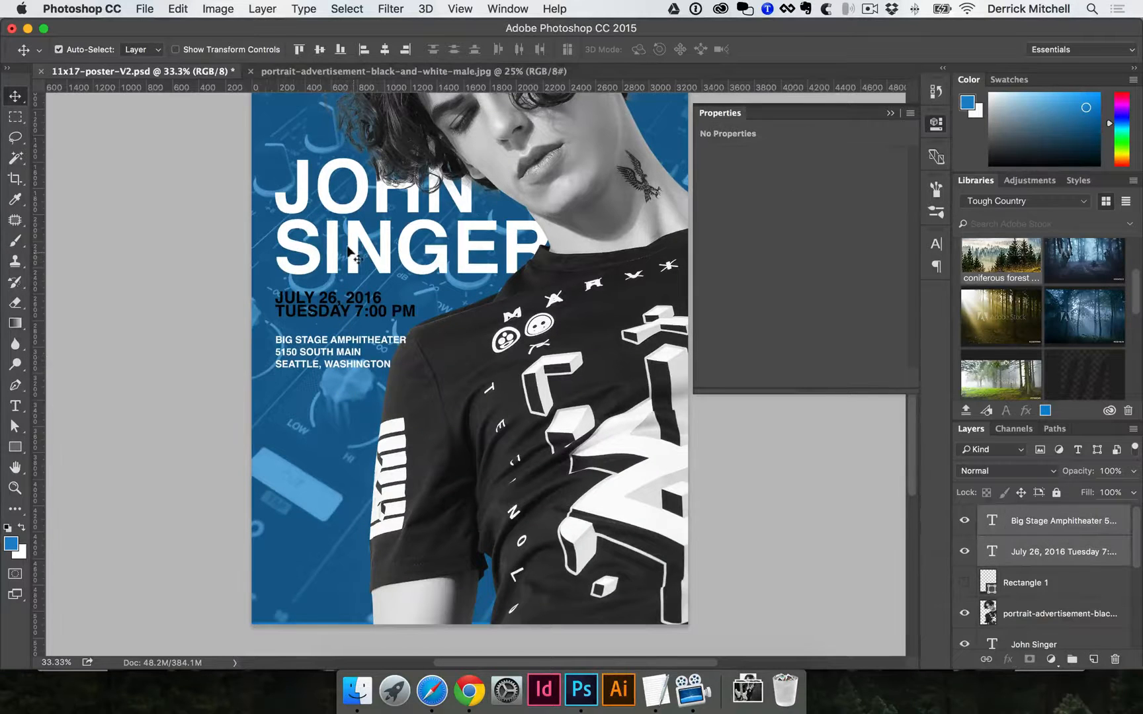
pyautogui.keyDown('shift'); pyautogui.click(349, 250); pyautogui.keyUp('shift')
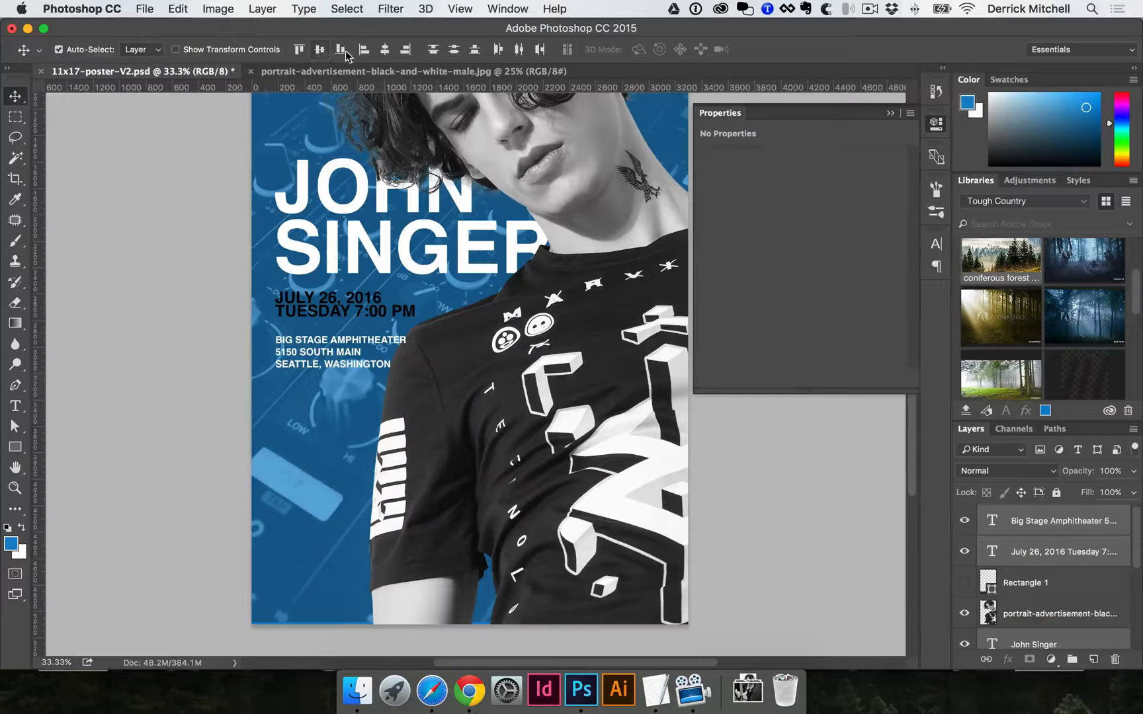
pyautogui.click(385, 49)
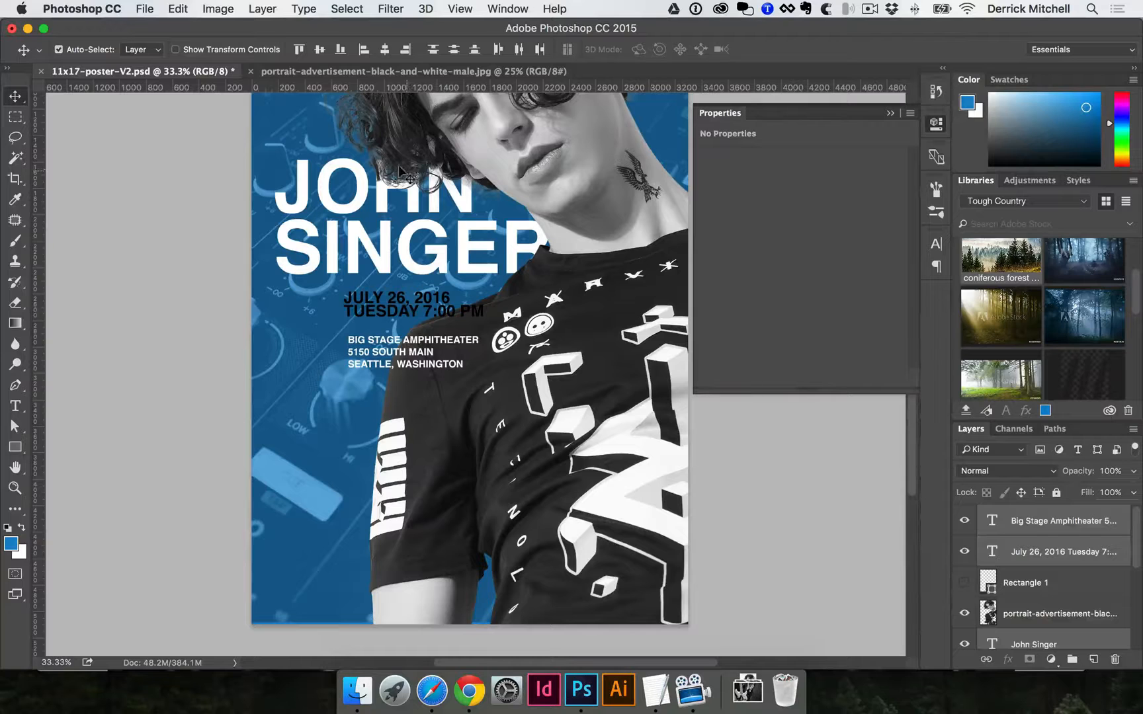
pyautogui.click(364, 50)
pyautogui.click(308, 375)
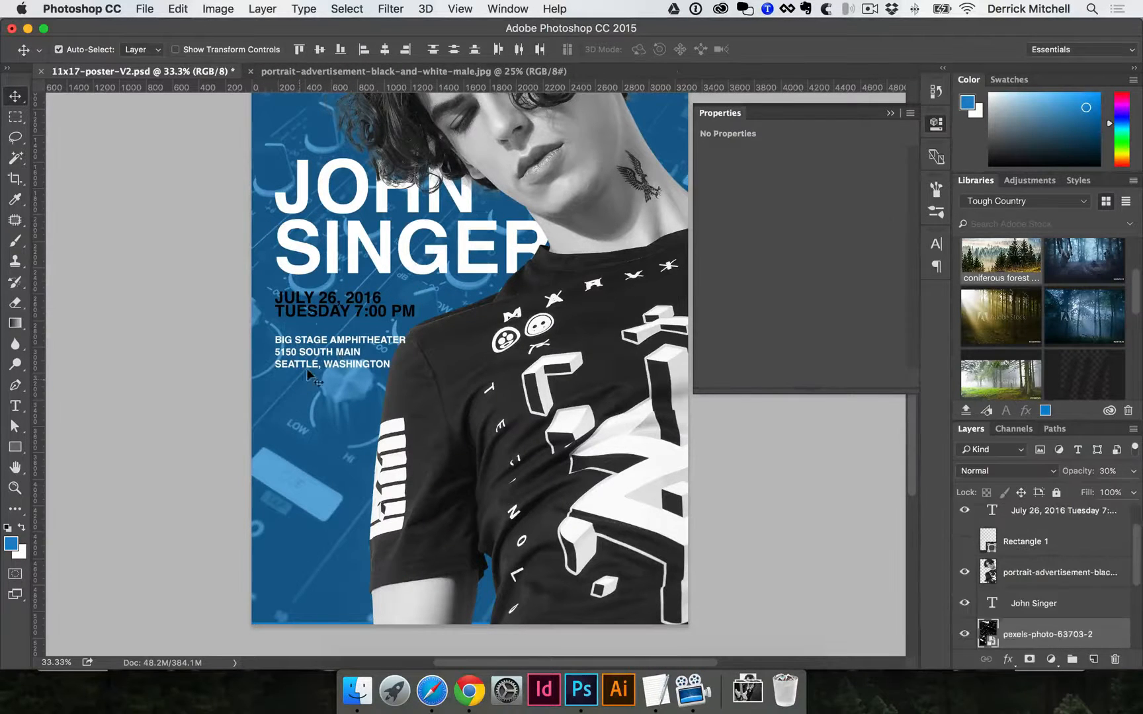
# Scale the venue address text down slightly and zoom in to inspect it.
pyautogui.click(319, 353)
pyautogui.press('t')
pyautogui.press('v')
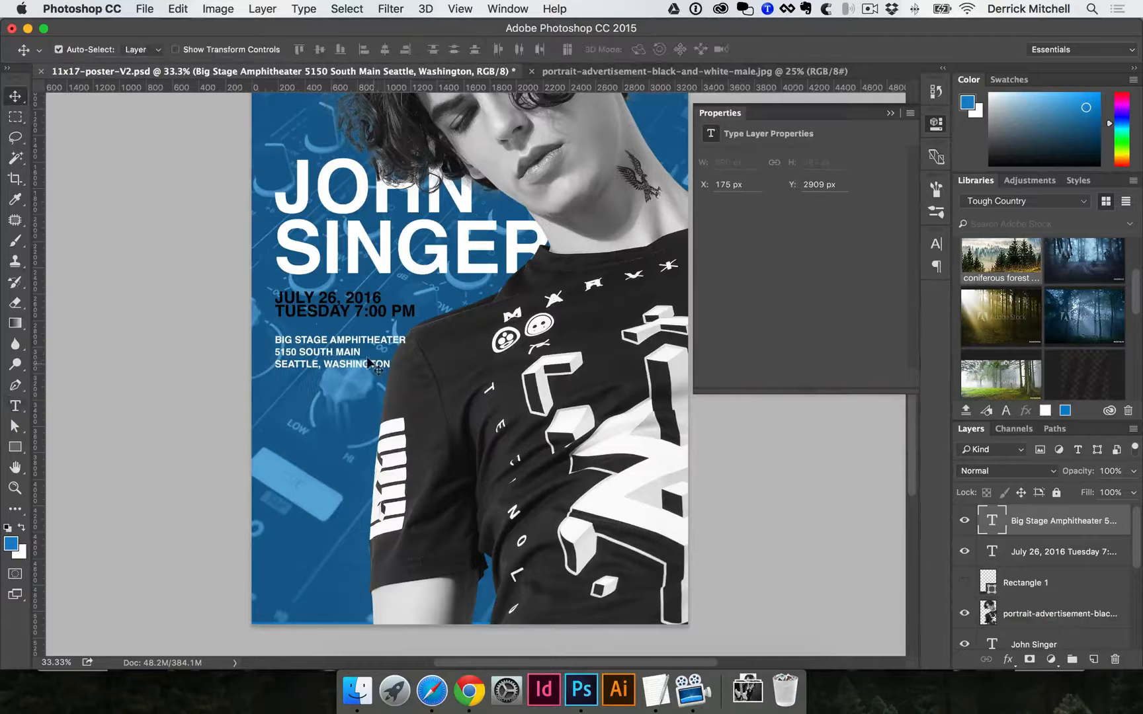
pyautogui.press('super+t')
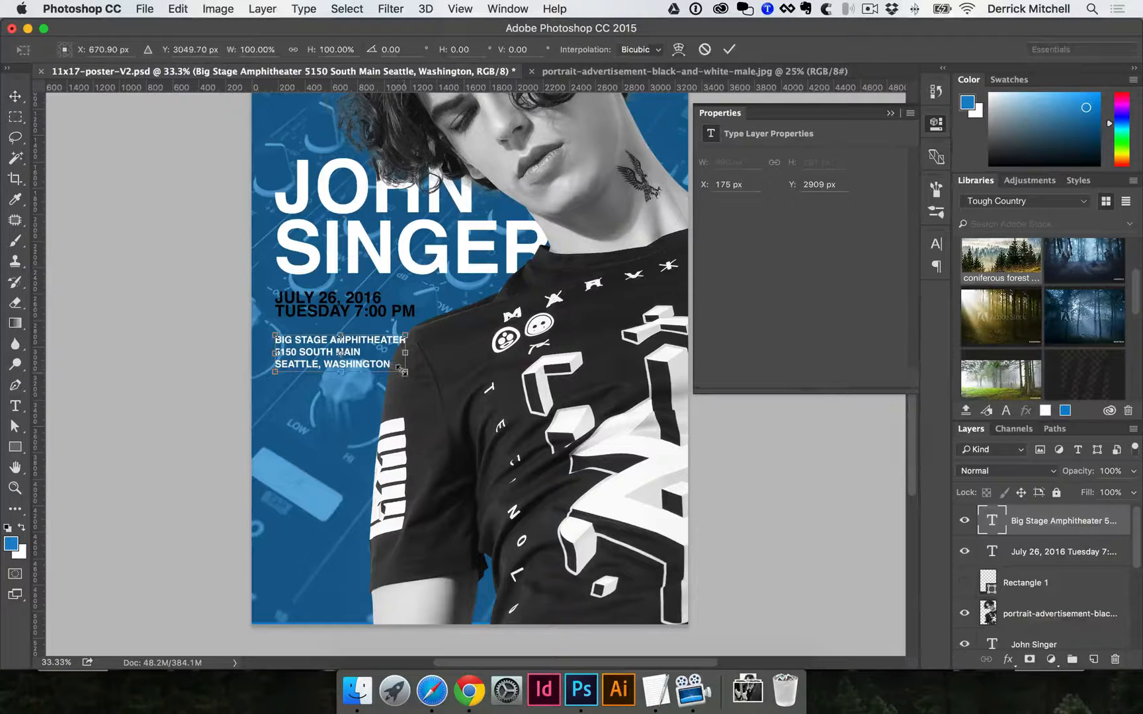
pyautogui.moveTo(401, 369); pyautogui.dragTo(390, 360)
pyautogui.press('Return')
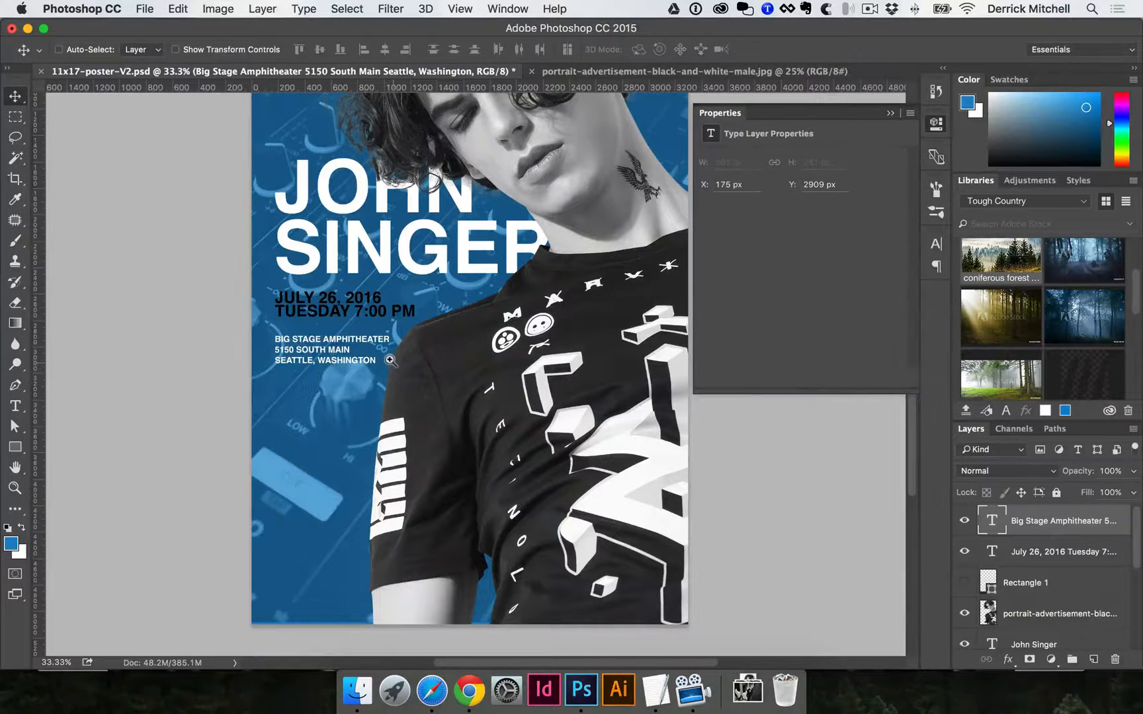
pyautogui.keyDown('super'); pyautogui.keyDown('space'); pyautogui.click(390, 360); pyautogui.keyUp('space'); pyautogui.keyUp('super')
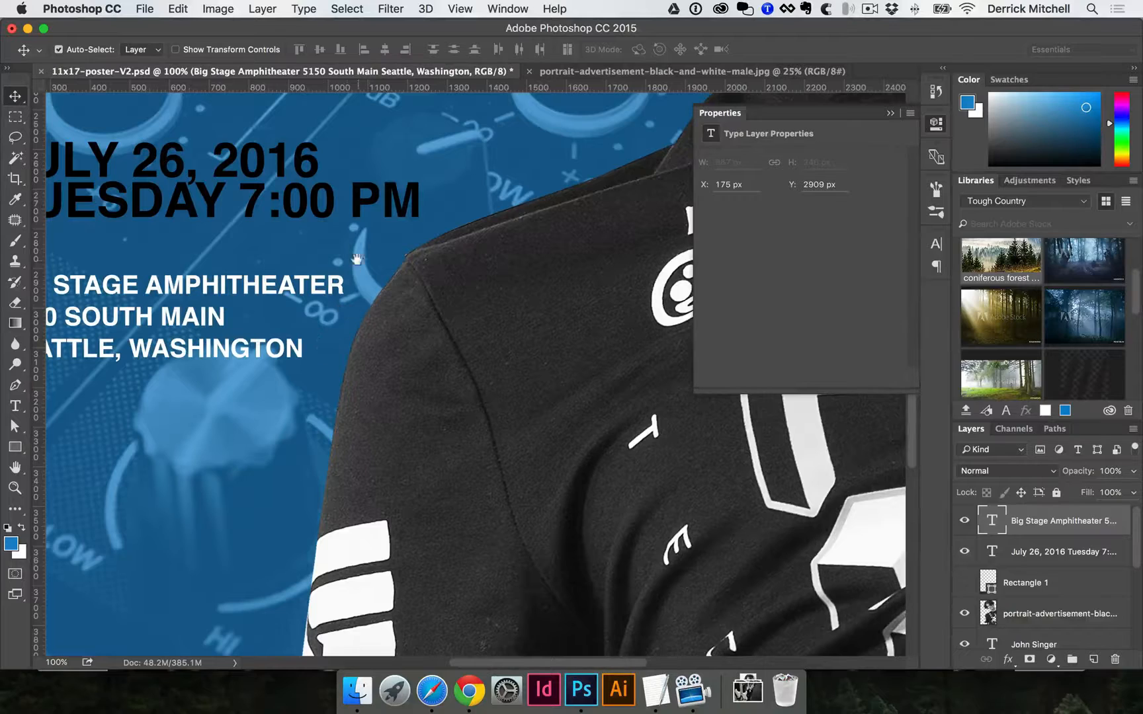
# Nudge the date and venue address blocks up, closer beneath the SINGER title.
pyautogui.keyDown('alt'); pyautogui.keyDown('super'); pyautogui.keyDown('space'); pyautogui.click(363, 225); pyautogui.keyUp('space'); pyautogui.keyUp('super'); pyautogui.keyUp('alt')
pyautogui.keyDown('alt'); pyautogui.keyDown('super'); pyautogui.keyDown('space'); pyautogui.click(363, 225); pyautogui.keyUp('space'); pyautogui.keyUp('super'); pyautogui.keyUp('alt')
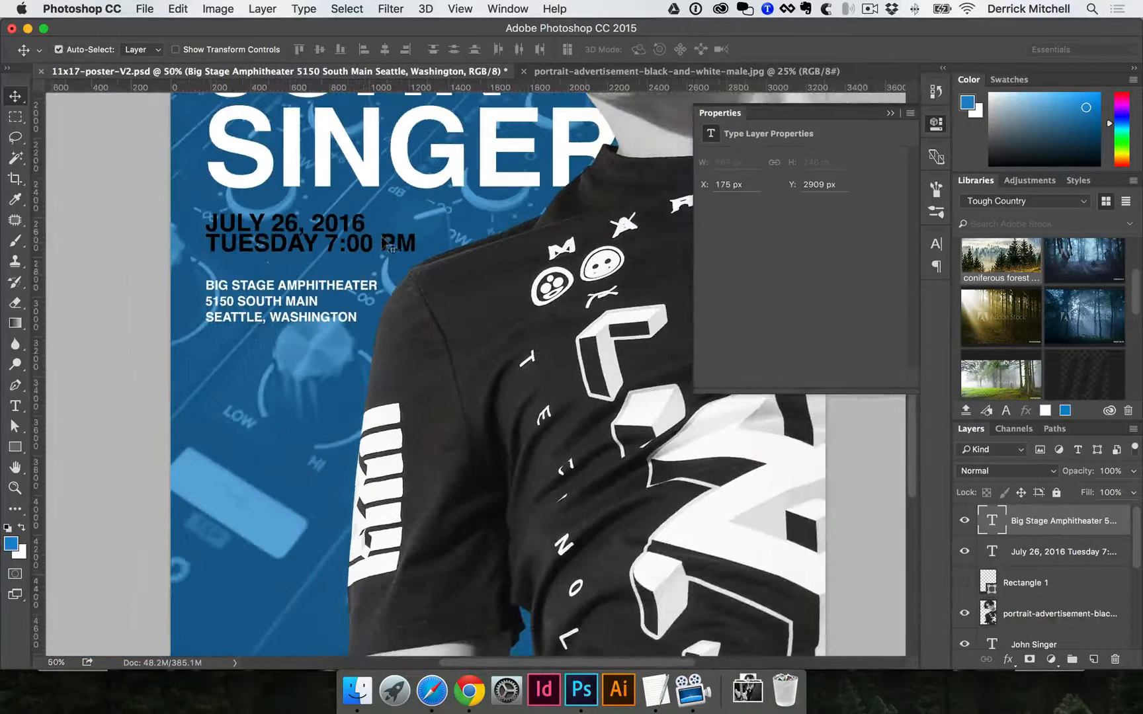
pyautogui.keyDown('super'); pyautogui.click(381, 245); pyautogui.keyUp('super')
pyautogui.keyDown('alt'); pyautogui.keyDown('super'); pyautogui.keyDown('space'); pyautogui.click(323, 310); pyautogui.keyUp('space'); pyautogui.keyUp('super'); pyautogui.keyUp('alt')
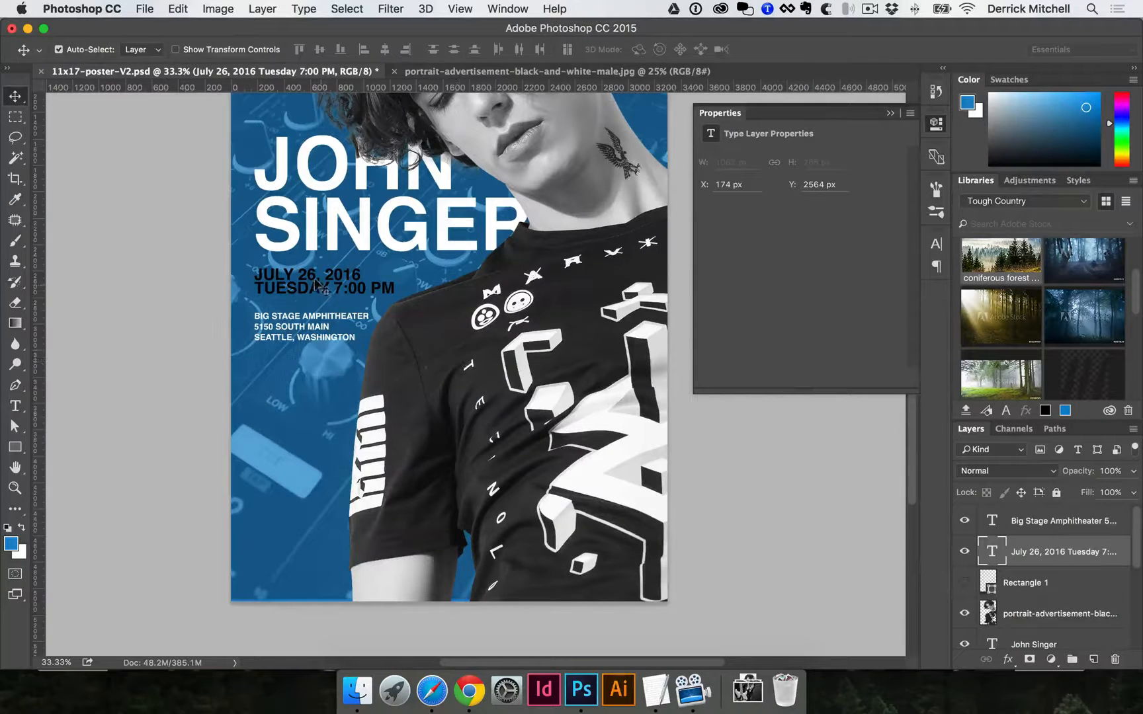
pyautogui.moveTo(317, 281); pyautogui.dragTo(341, 306)
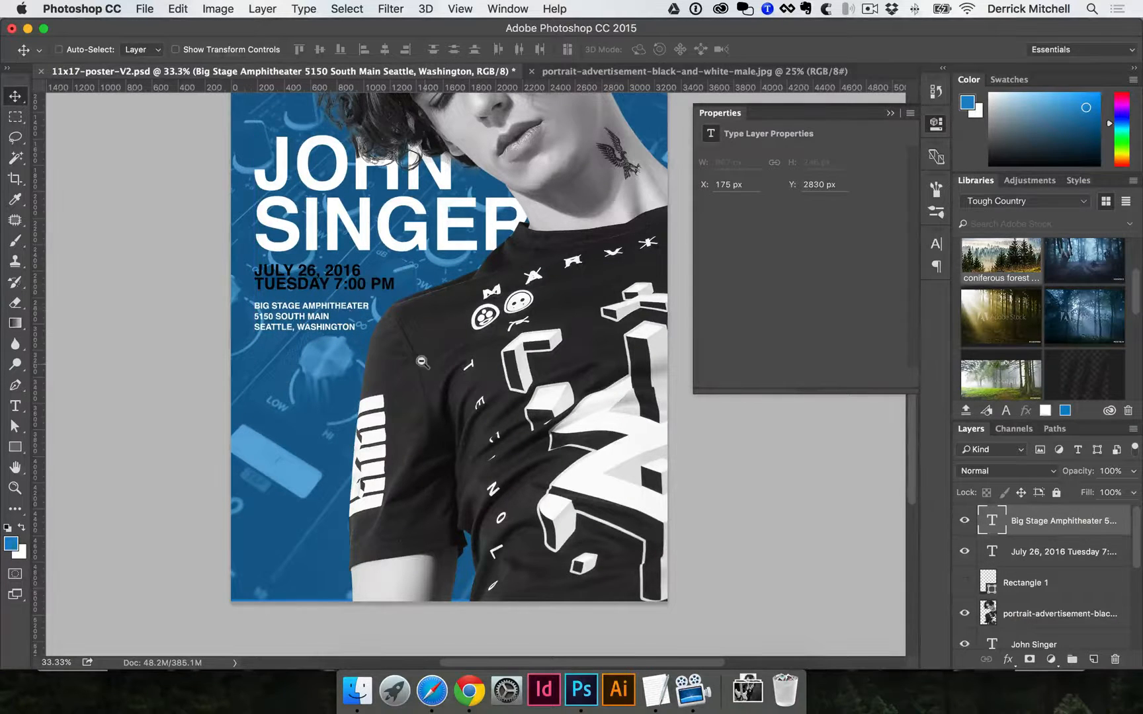
pyautogui.press('super+minus')
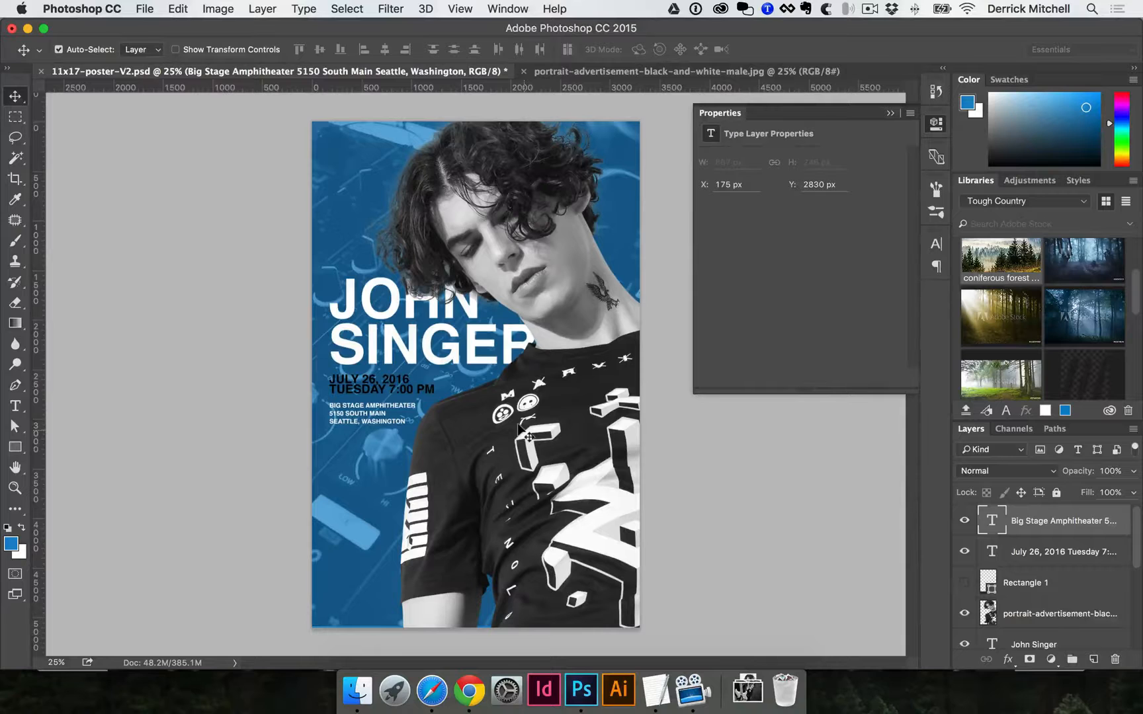
# Save the poster, then save it as a new version named 11x17-poster-V3.psd.
pyautogui.press('super+s')
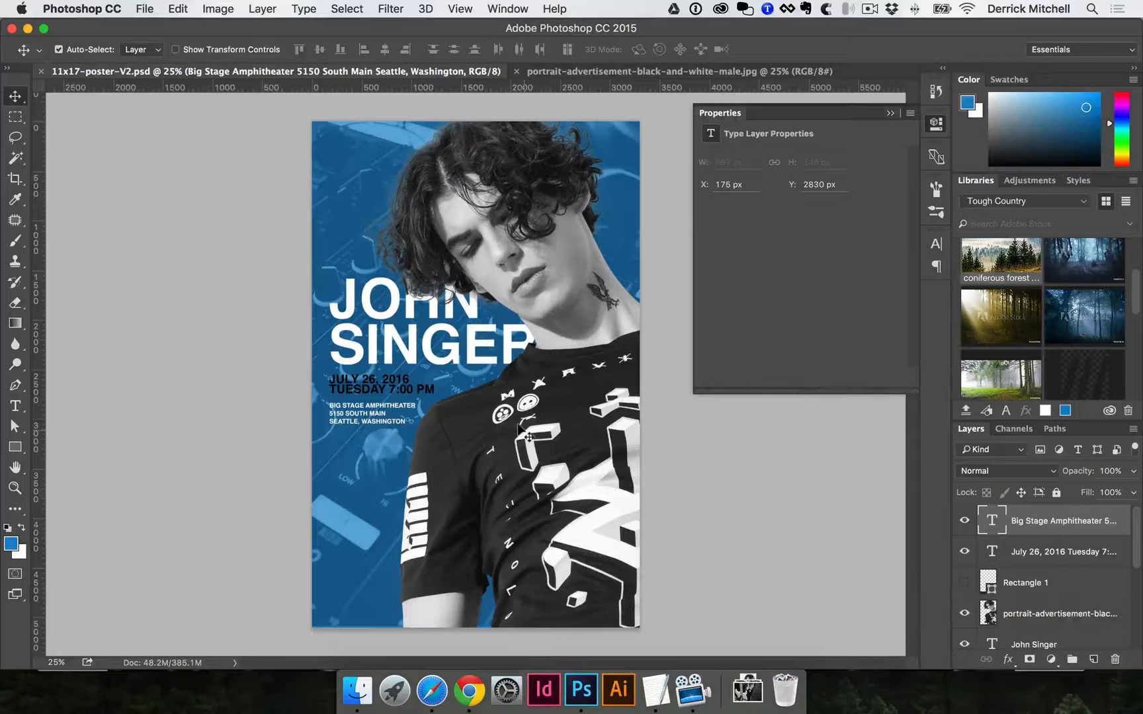
pyautogui.press('super')
pyautogui.press('shift+super+s')
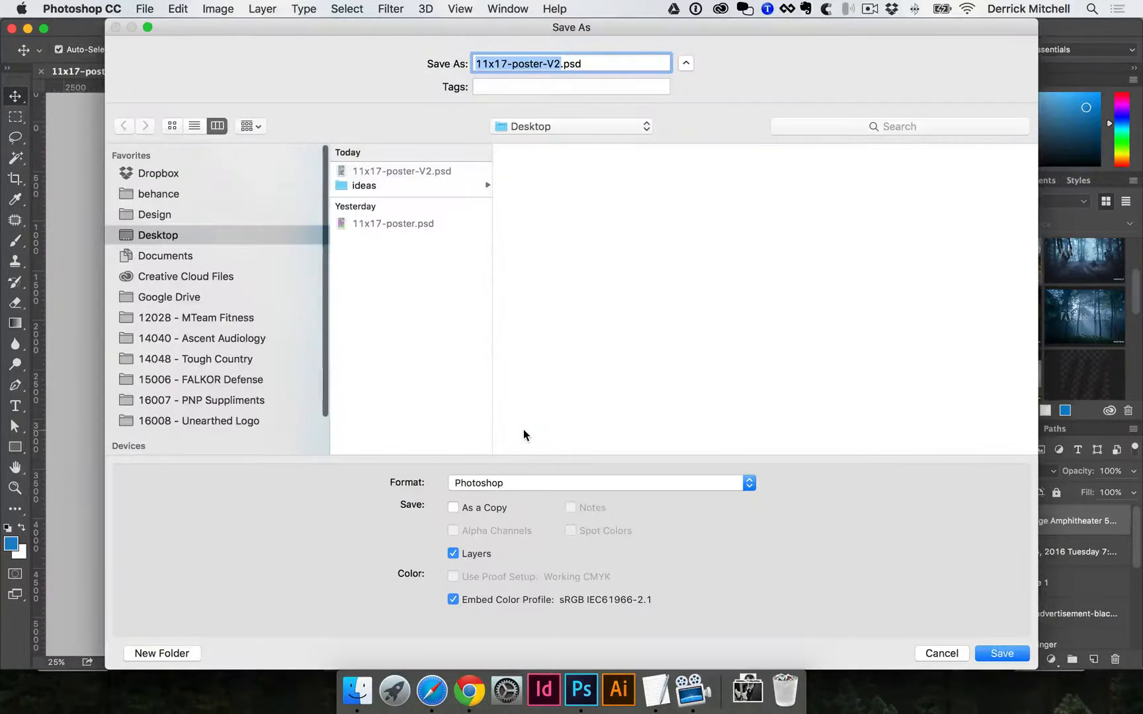
pyautogui.press('Right')
pyautogui.press('BackSpace')
pyautogui.write('3')
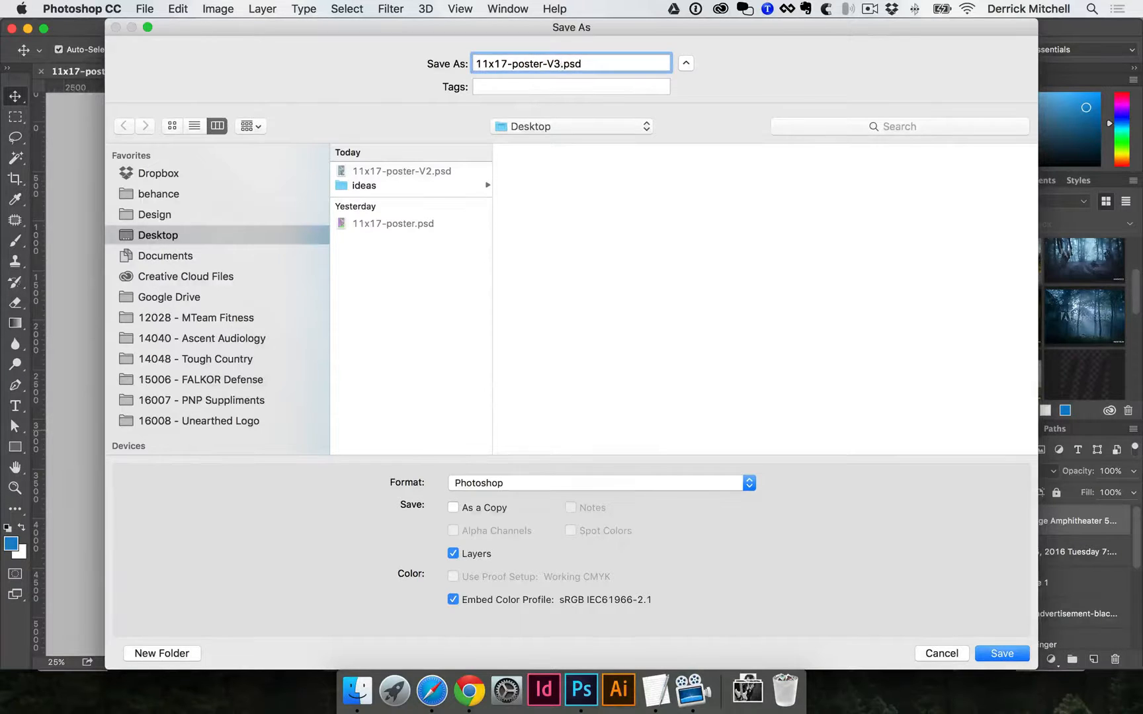
pyautogui.press('Return')
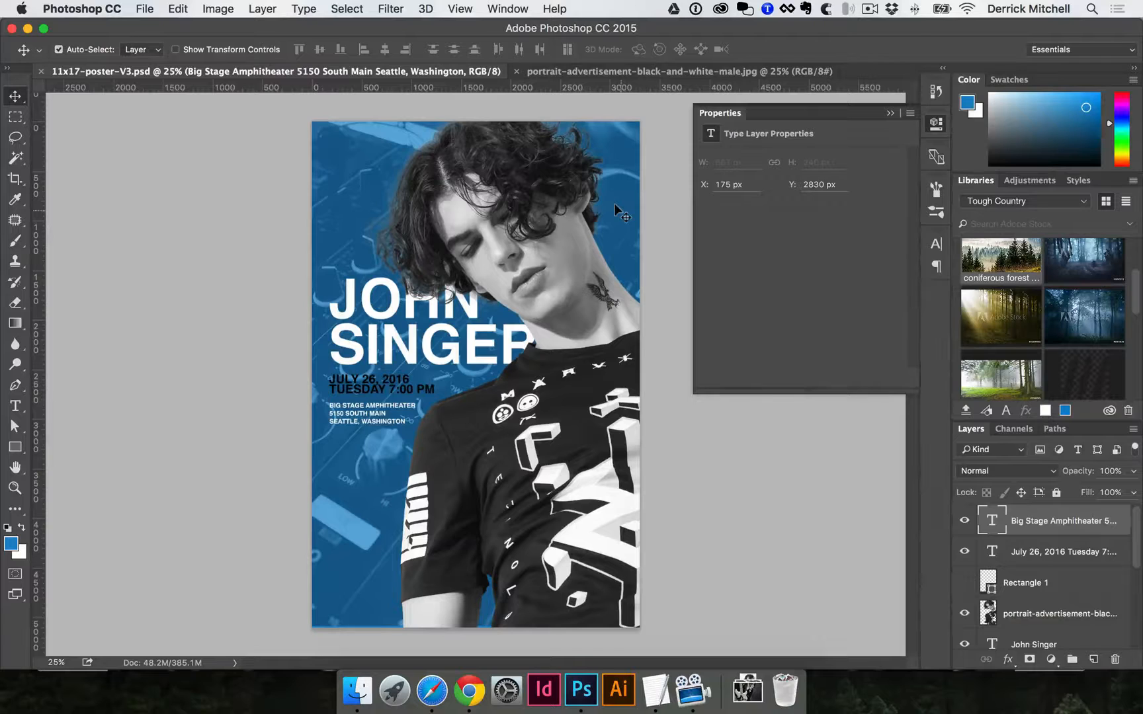
# Select the portrait layer and lasso around the eagle tattoo on the neck.
pyautogui.click(559, 405)
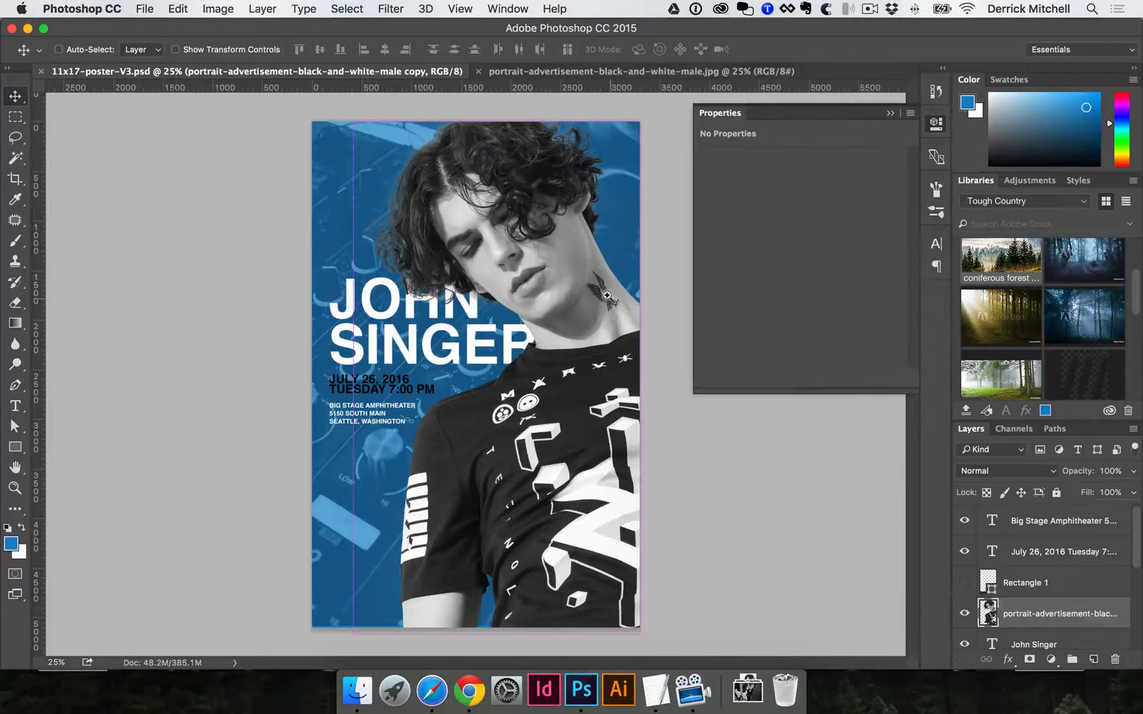
pyautogui.keyDown('super'); pyautogui.click(609, 297); pyautogui.keyUp('super')
pyautogui.keyDown('super'); pyautogui.click(607, 297); pyautogui.keyUp('super')
pyautogui.keyDown('super'); pyautogui.click(211, 471); pyautogui.keyUp('super')
pyautogui.keyDown('super'); pyautogui.click(343, 509); pyautogui.keyUp('super')
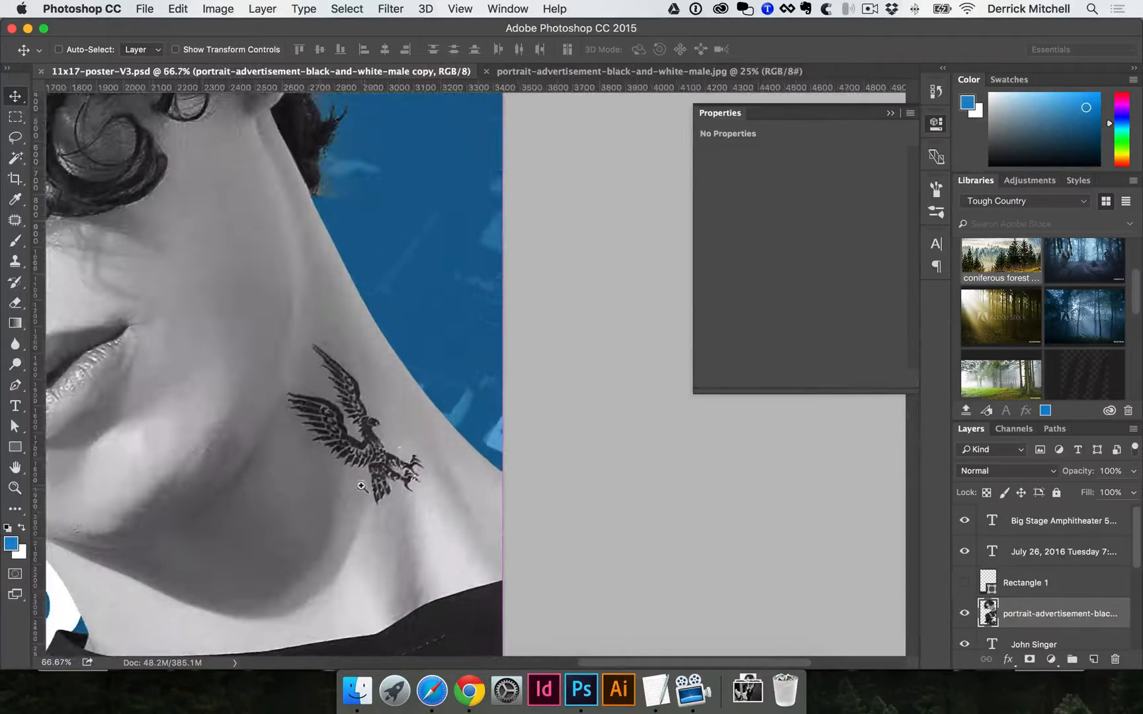
pyautogui.keyDown('super'); pyautogui.click(351, 476); pyautogui.keyUp('super')
pyautogui.press('l')
pyautogui.moveTo(368, 387)
pyautogui.mouseDown()
pyautogui.moveTo(341, 342)
pyautogui.moveTo(304, 325)
pyautogui.moveTo(291, 346)
pyautogui.moveTo(297, 382)
pyautogui.moveTo(279, 383)
pyautogui.moveTo(276, 406)
pyautogui.moveTo(301, 449)
pyautogui.mouseUp()
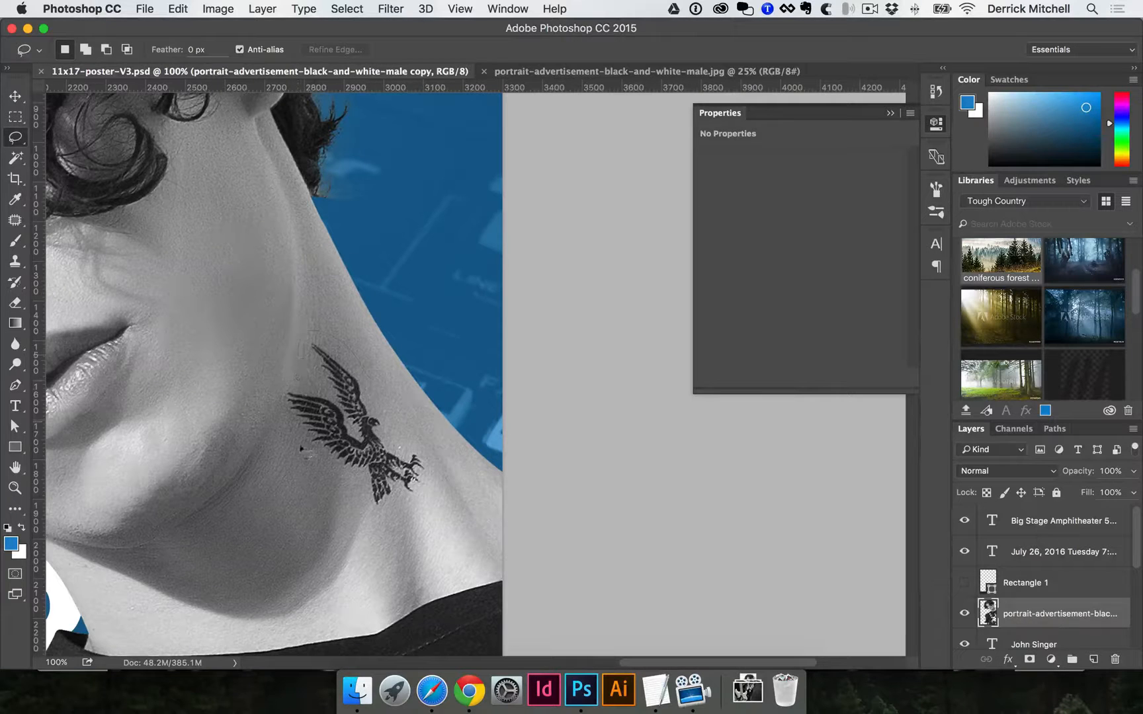
pyautogui.moveTo(399, 501)
pyautogui.mouseDown()
pyautogui.moveTo(421, 485)
pyautogui.moveTo(426, 460)
pyautogui.mouseUp()
pyautogui.moveTo(369, 375); pyautogui.dragTo(369, 377)
# Content-Aware fill the tattoo selection with matching skin, then deselect.
pyautogui.rightClick(333, 440)
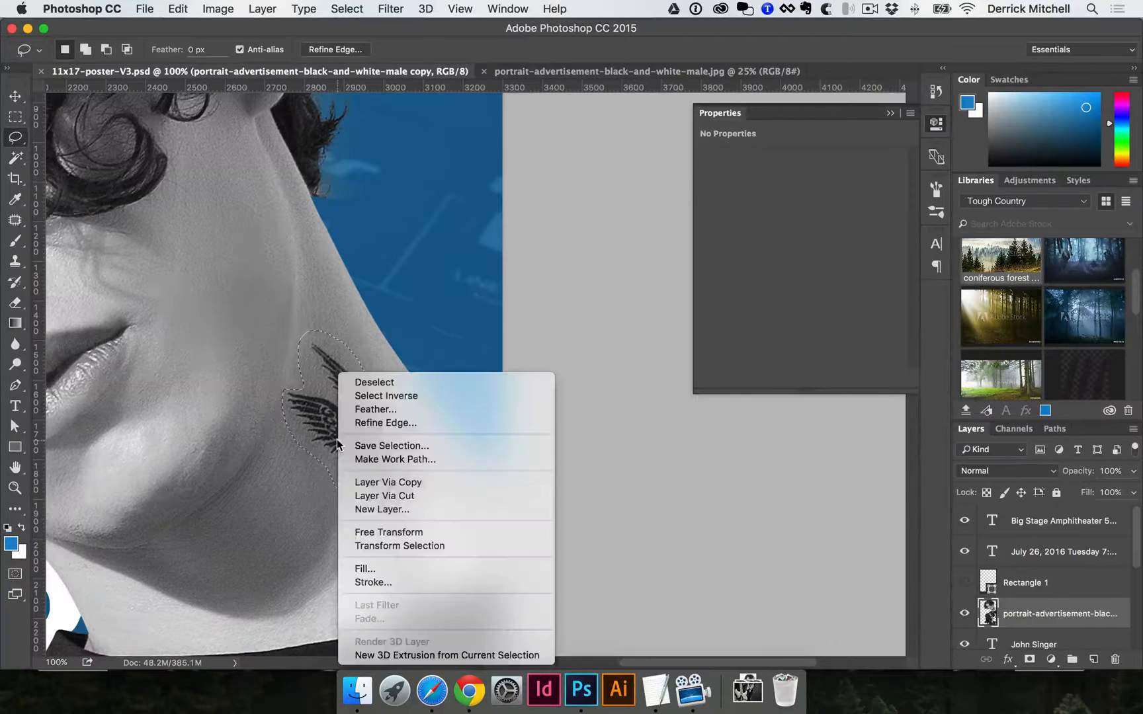
pyautogui.click(380, 568)
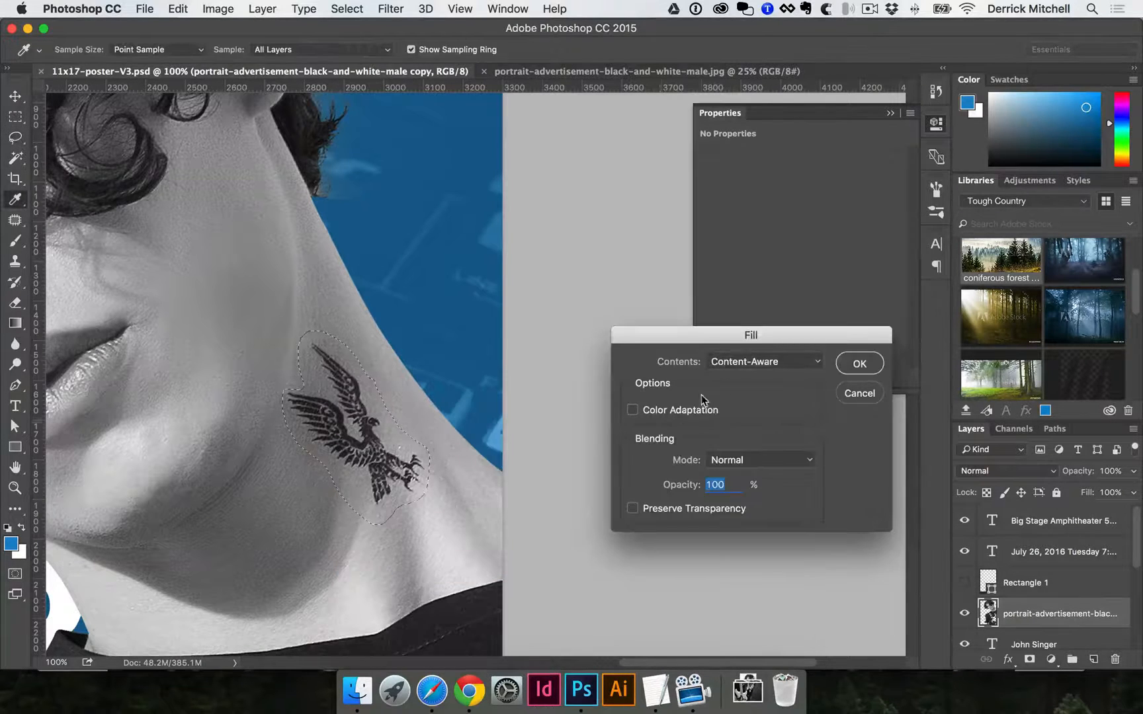
pyautogui.click(757, 362)
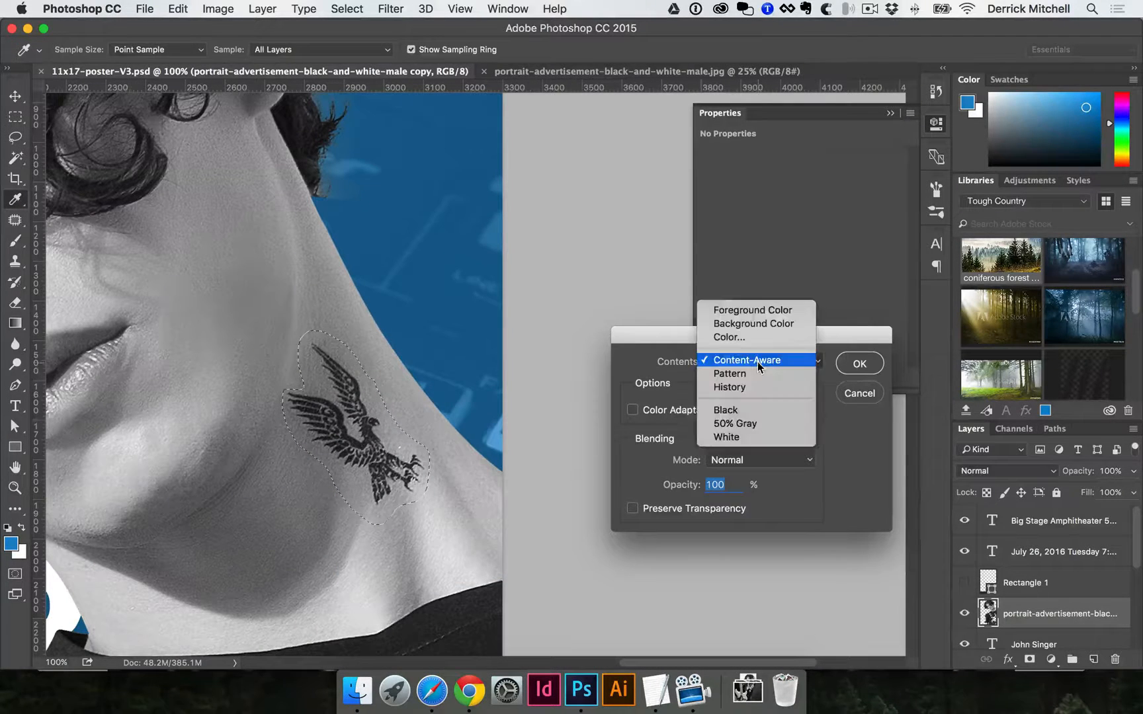
pyautogui.click(724, 360)
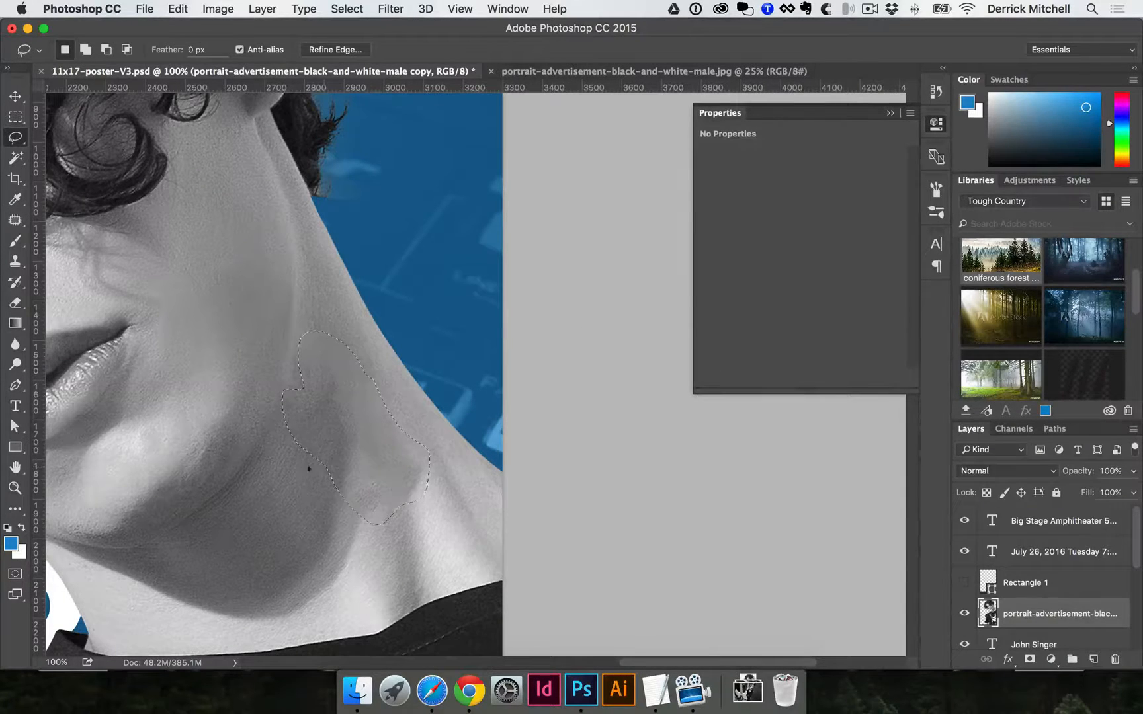
pyautogui.press('super+d')
# Lasso the small white symbol near the shirt collar.
pyautogui.keyDown('alt'); pyautogui.click(290, 461); pyautogui.keyUp('alt')
pyautogui.keyDown('alt'); pyautogui.click(290, 461); pyautogui.keyUp('alt')
pyautogui.keyDown('alt'); pyautogui.click(291, 461); pyautogui.keyUp('alt')
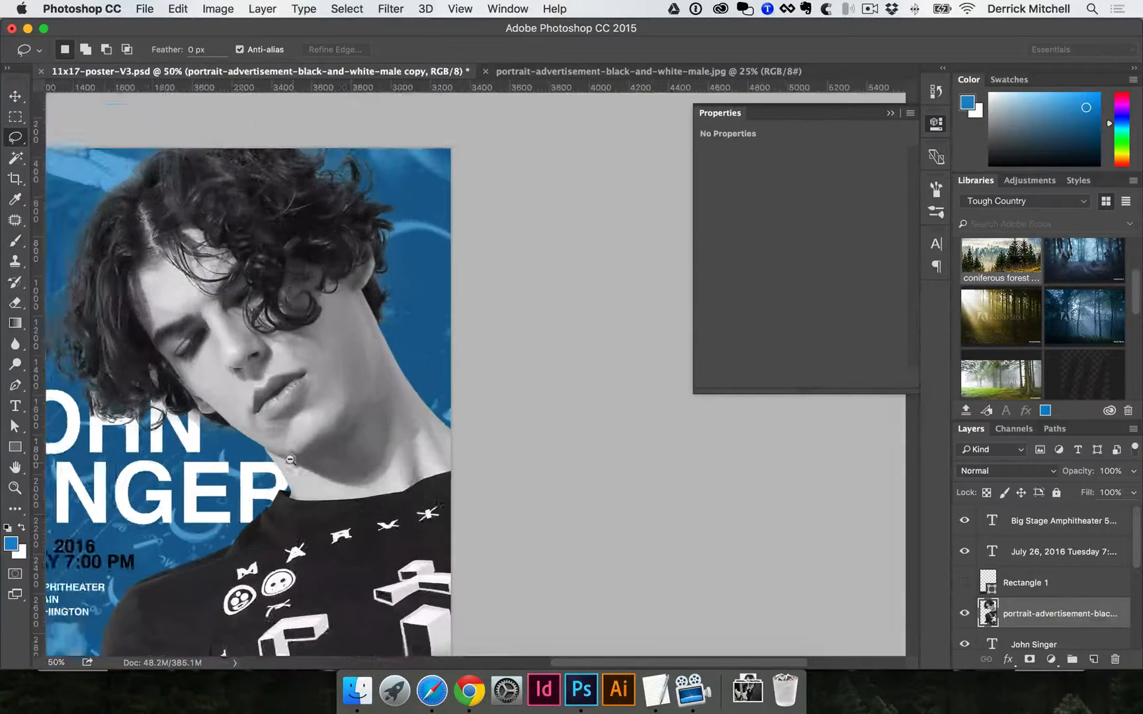
pyautogui.keyDown('alt'); pyautogui.click(346, 465); pyautogui.keyUp('alt')
pyautogui.keyDown('super'); pyautogui.click(578, 396); pyautogui.keyUp('super')
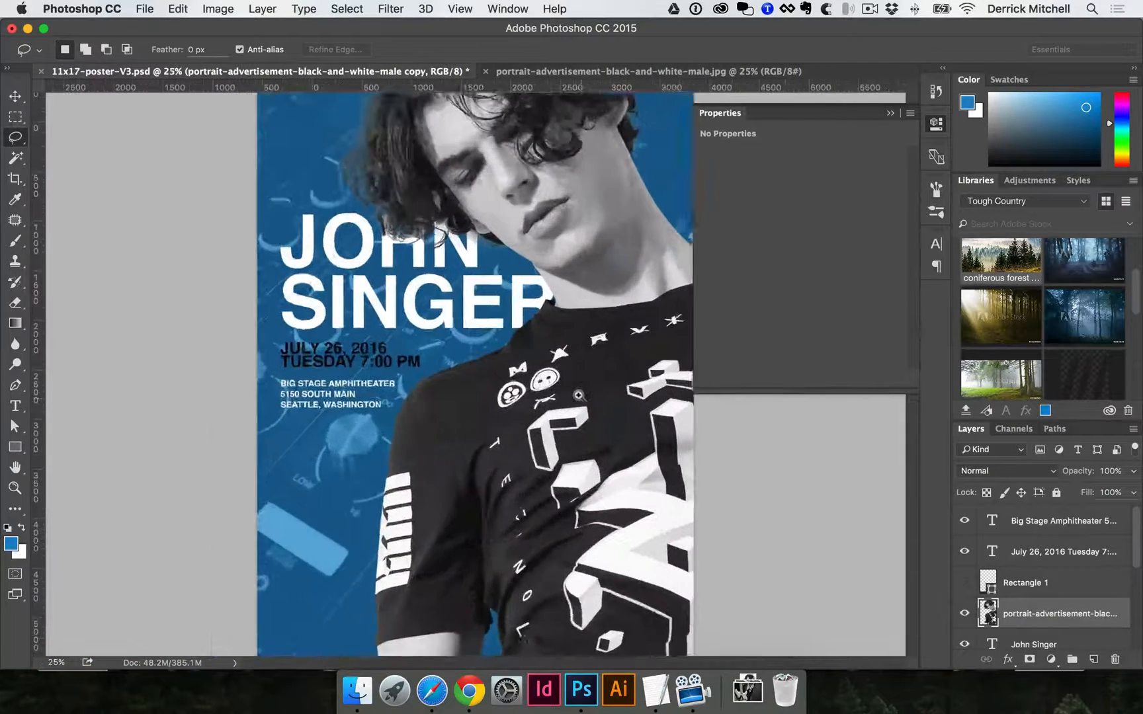
pyautogui.keyDown('super'); pyautogui.click(579, 396); pyautogui.keyUp('super')
pyautogui.keyDown('super'); pyautogui.click(268, 314); pyautogui.keyUp('super')
pyautogui.keyDown('super'); pyautogui.click(266, 310); pyautogui.keyUp('super')
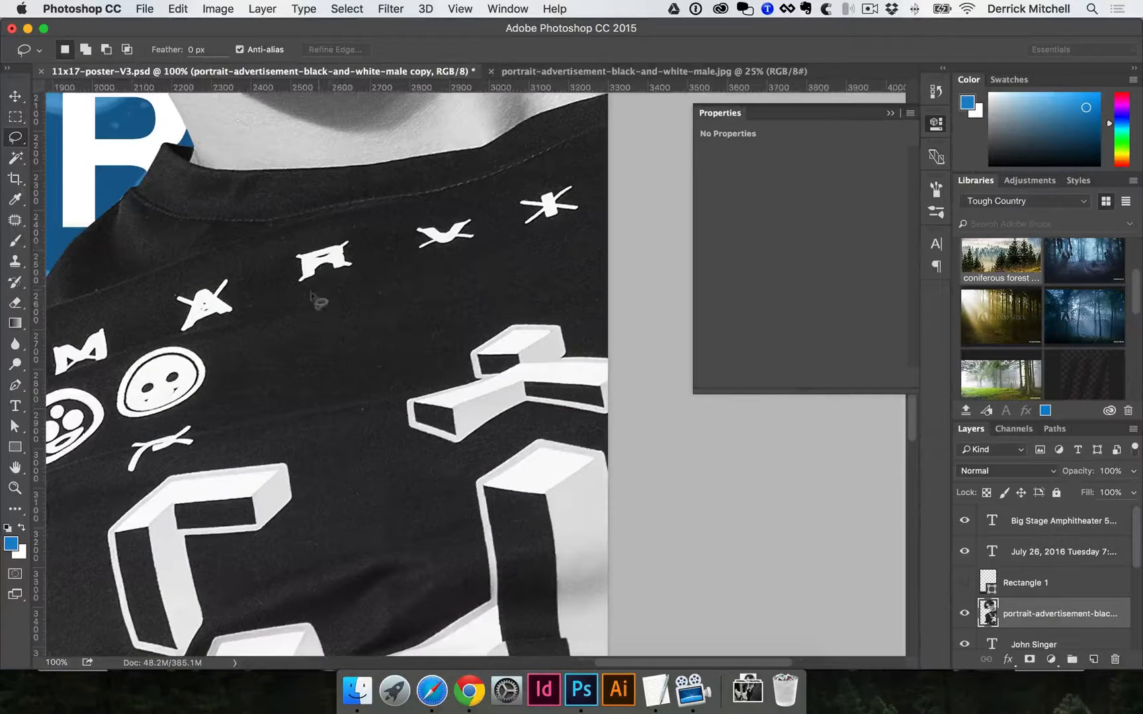
pyautogui.moveTo(324, 240)
pyautogui.mouseDown()
pyautogui.moveTo(285, 234)
pyautogui.moveTo(278, 268)
pyautogui.moveTo(311, 285)
pyautogui.moveTo(354, 273)
pyautogui.moveTo(363, 232)
pyautogui.mouseUp()
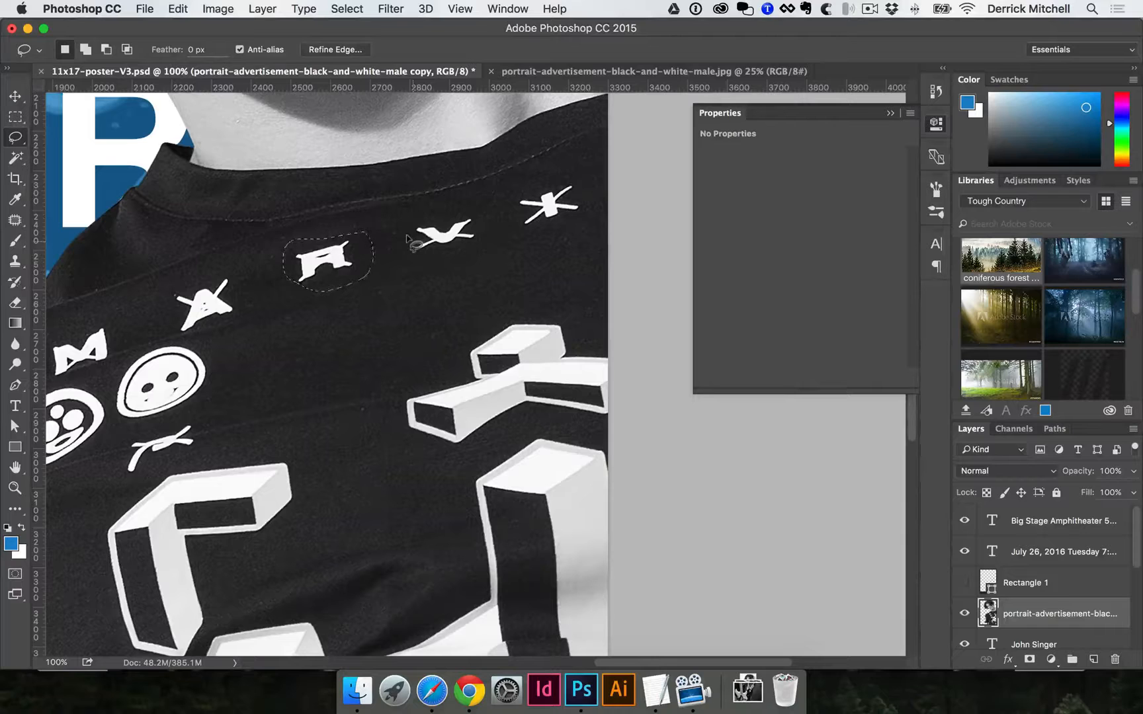
# Content-Aware fill the symbol so plain dark fabric replaces it, then deselect.
pyautogui.rightClick(322, 246)
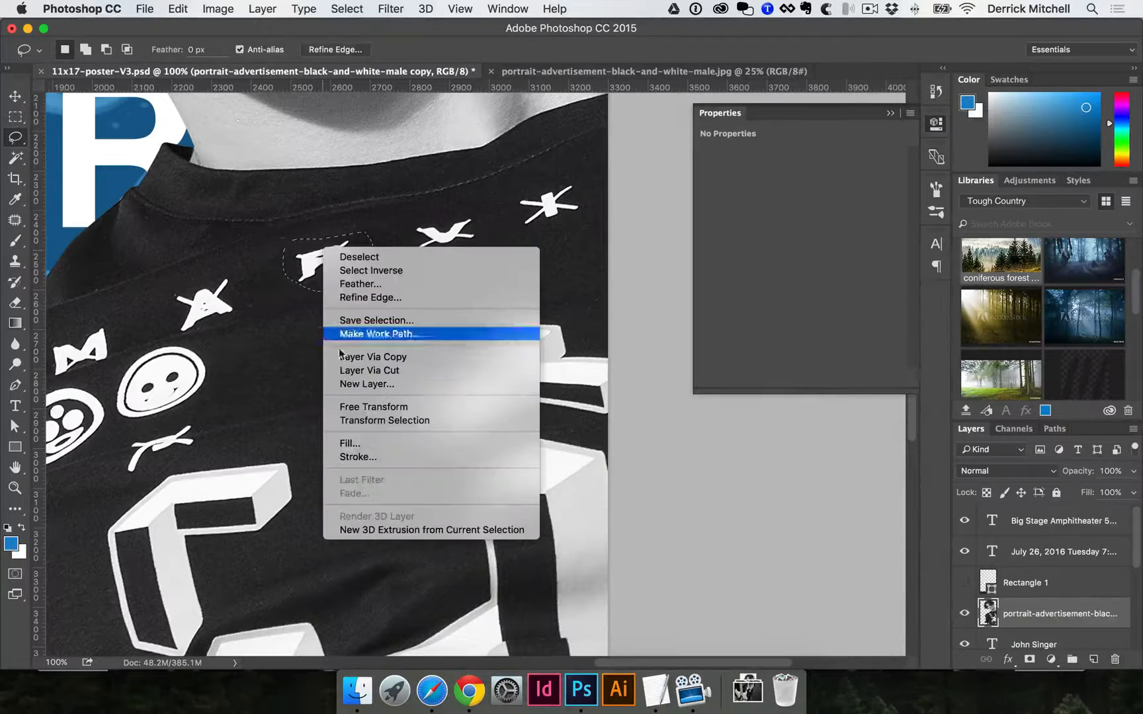
pyautogui.click(349, 442)
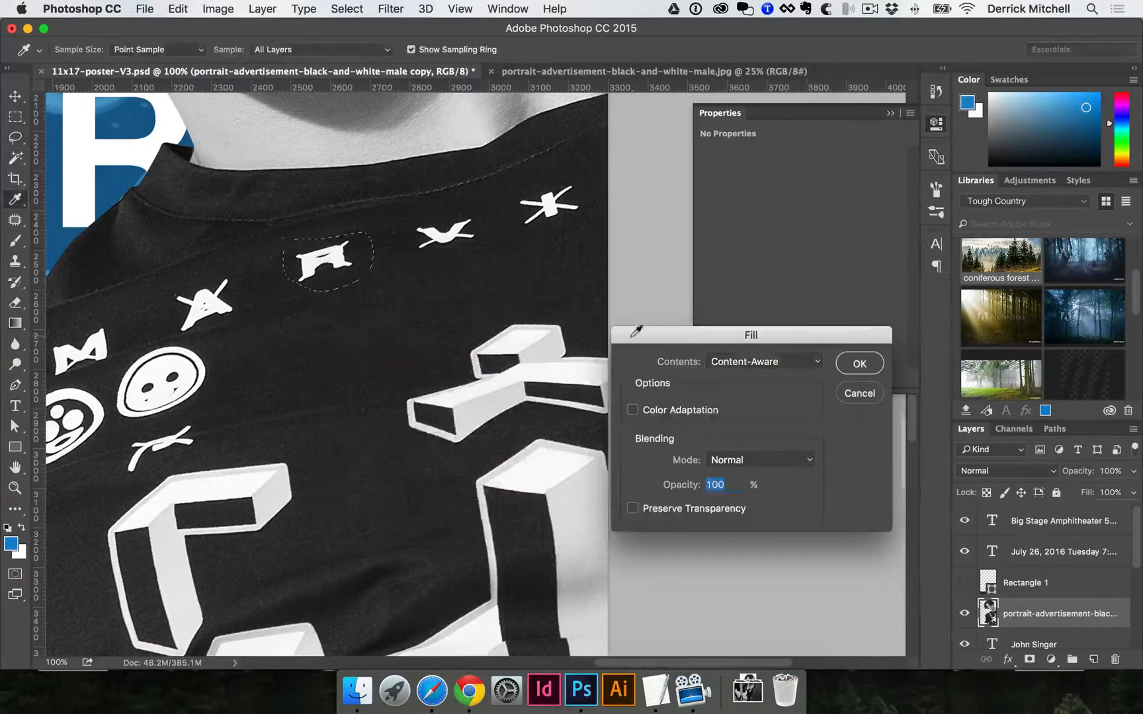
pyautogui.click(867, 361)
pyautogui.press('super+d')
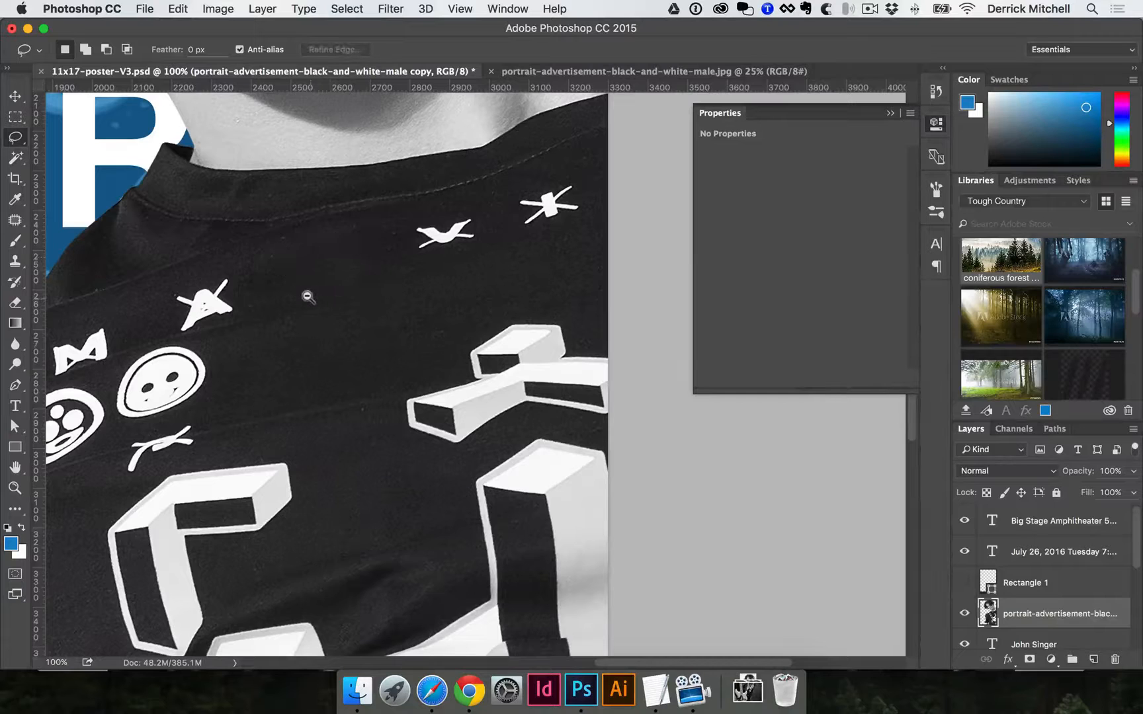
pyautogui.keyDown('alt'); pyautogui.click(308, 297); pyautogui.keyUp('alt')
pyautogui.keyDown('alt'); pyautogui.click(308, 297); pyautogui.keyUp('alt')
pyautogui.keyDown('alt'); pyautogui.click(308, 297); pyautogui.keyUp('alt')
pyautogui.keyDown('alt'); pyautogui.click(308, 297); pyautogui.keyUp('alt')
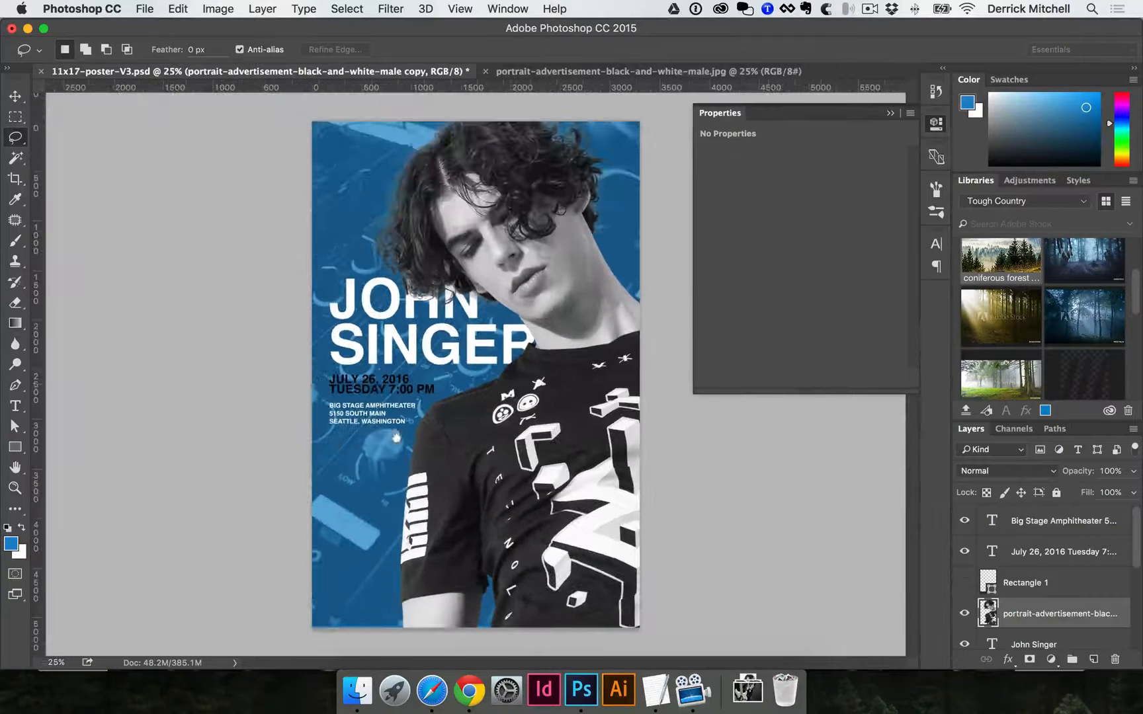
# Hide the pexels-photo-63703-2 texture layer and add an empty Layer 7 above Layer 6.
pyautogui.press('v')
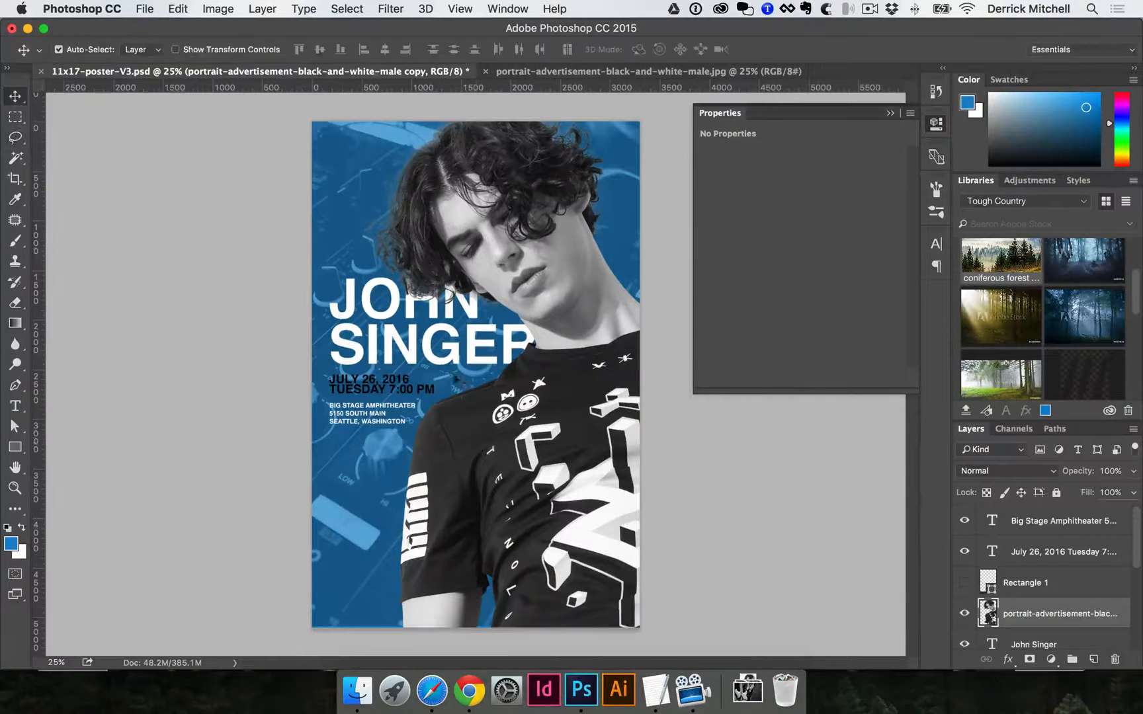
pyautogui.click(367, 199)
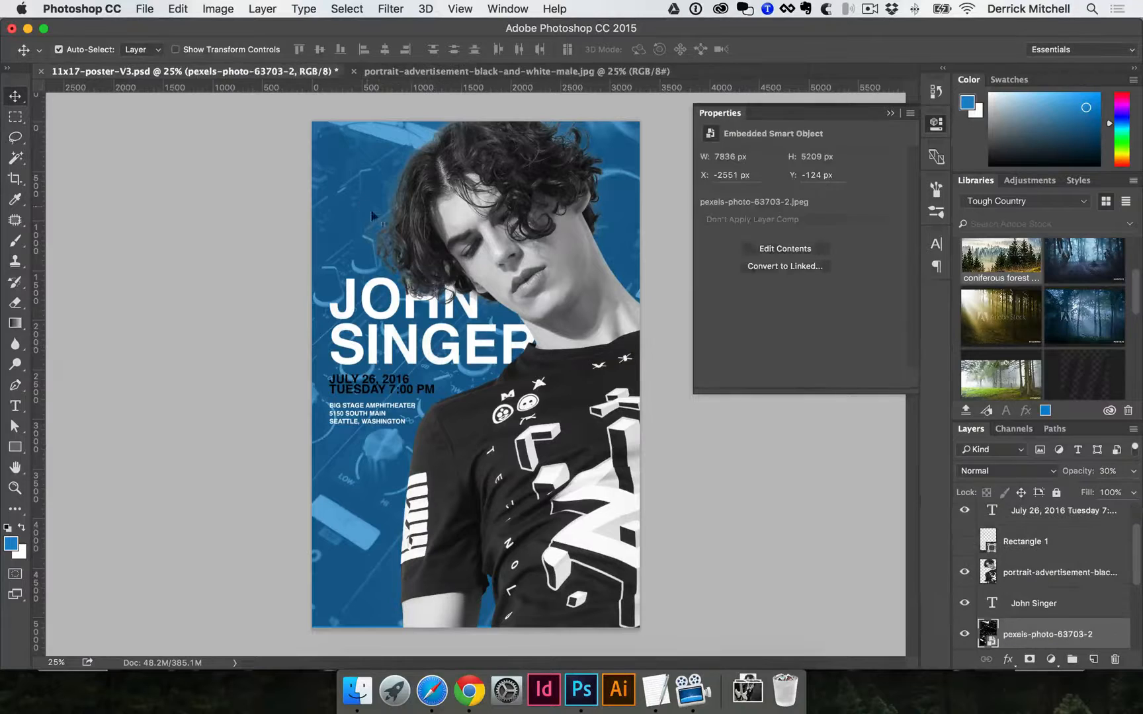
pyautogui.click(407, 352)
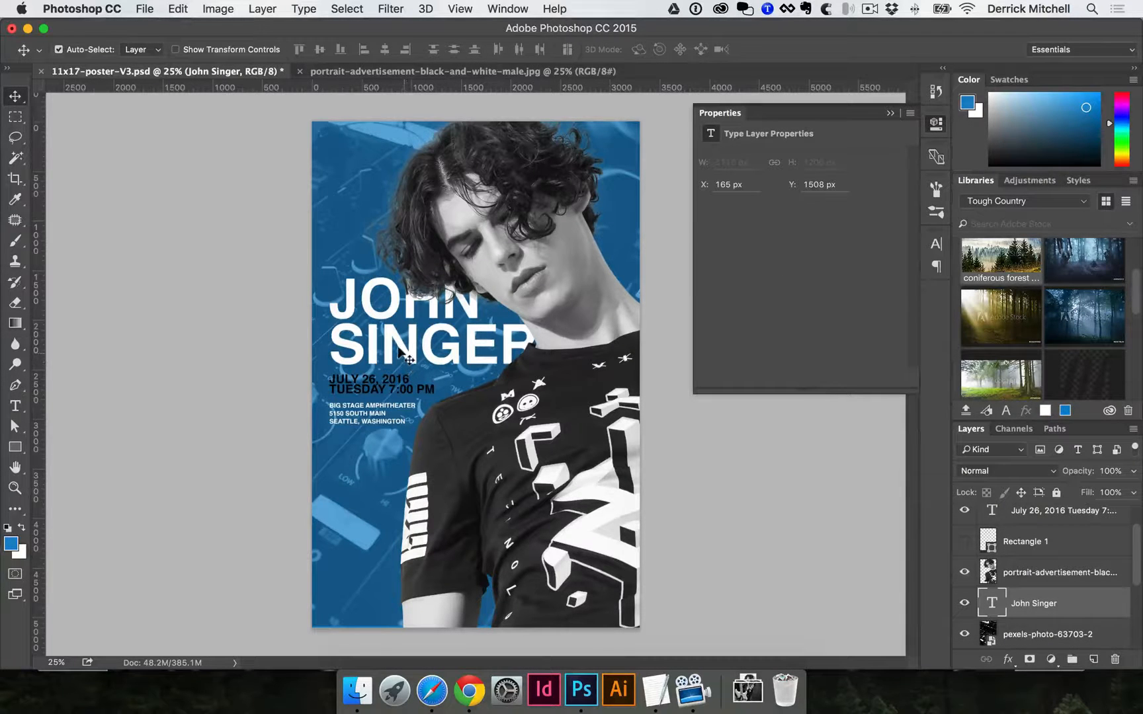
pyautogui.click(344, 195)
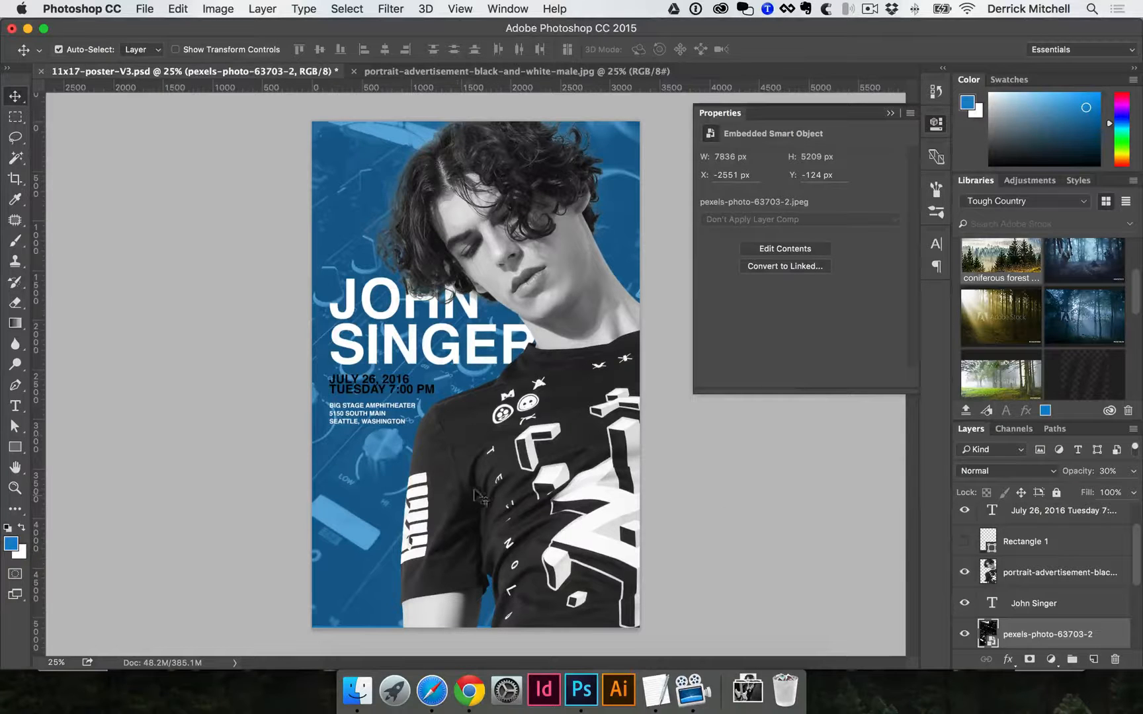
pyautogui.click(964, 636)
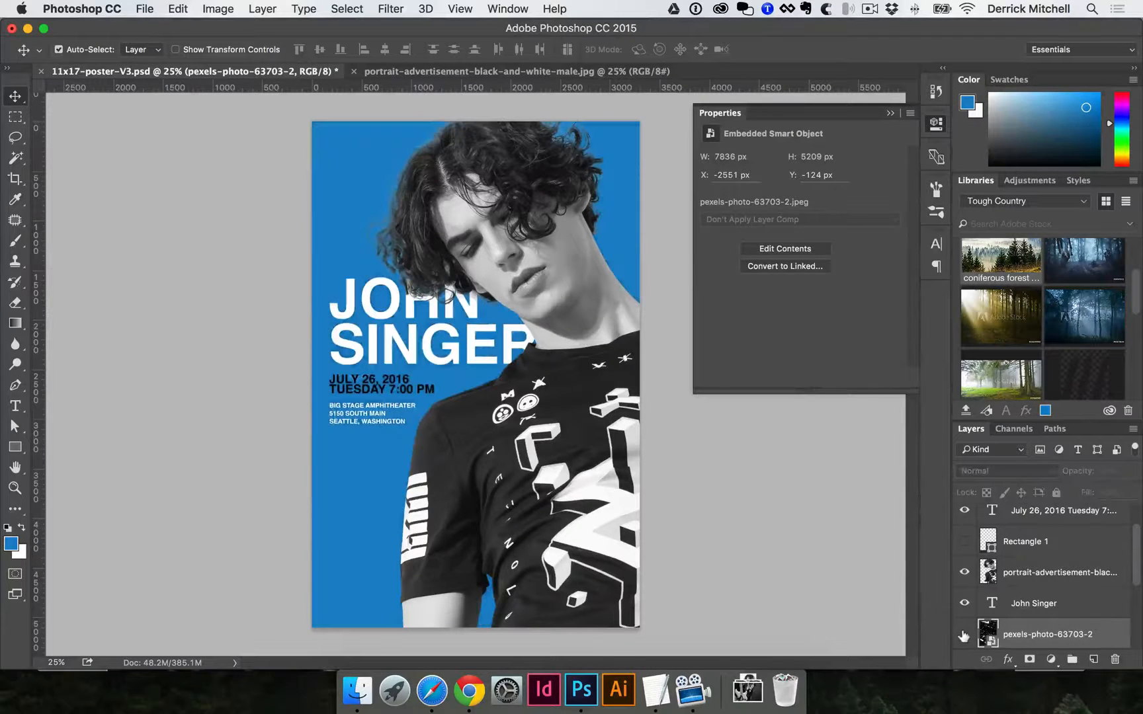
pyautogui.click(351, 439)
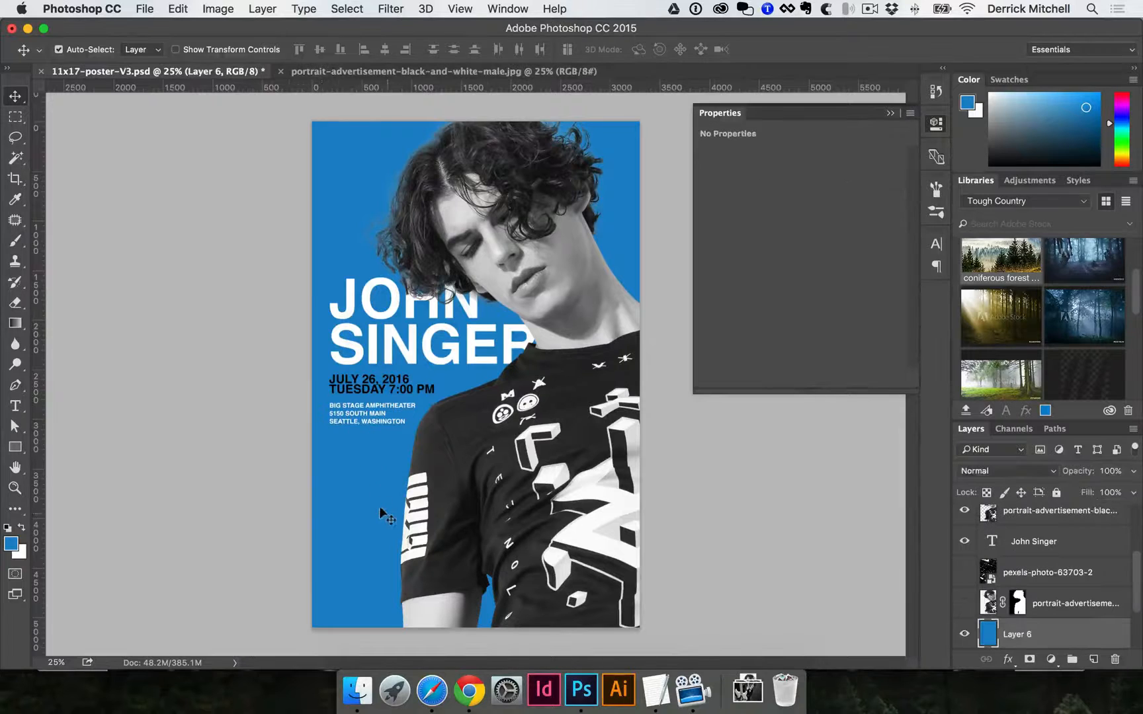
pyautogui.click(1090, 659)
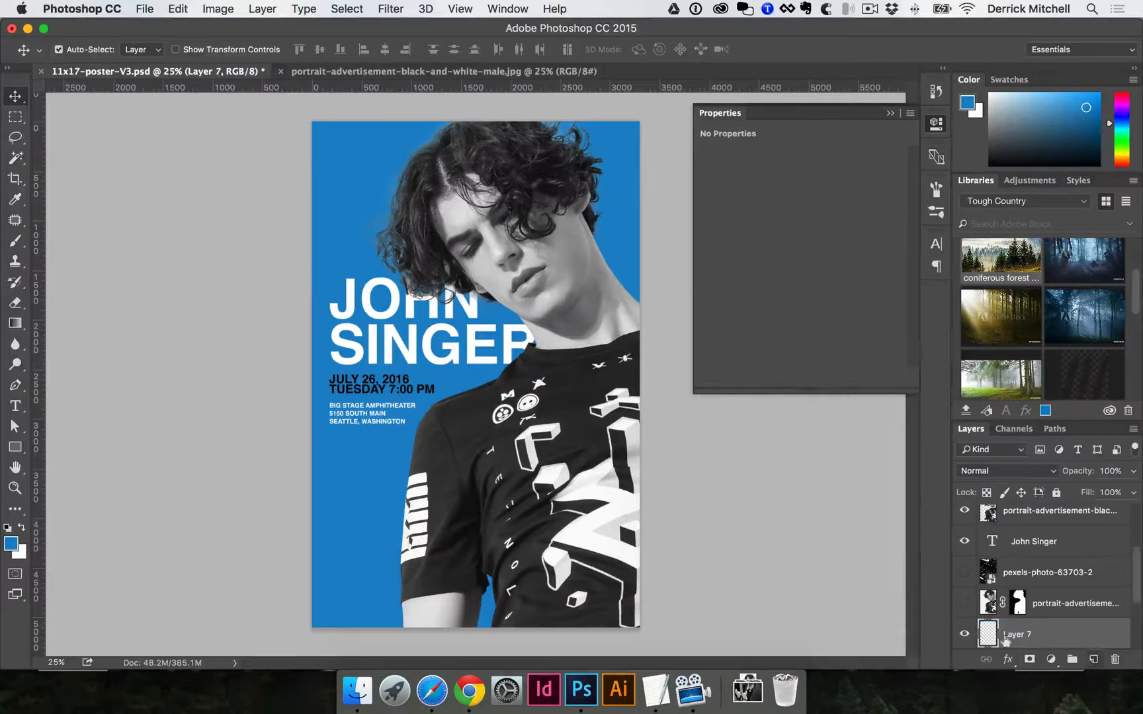
# Choose a 2500 px spatter brush tip for the Brush tool in the Brush panel.
pyautogui.press('b')
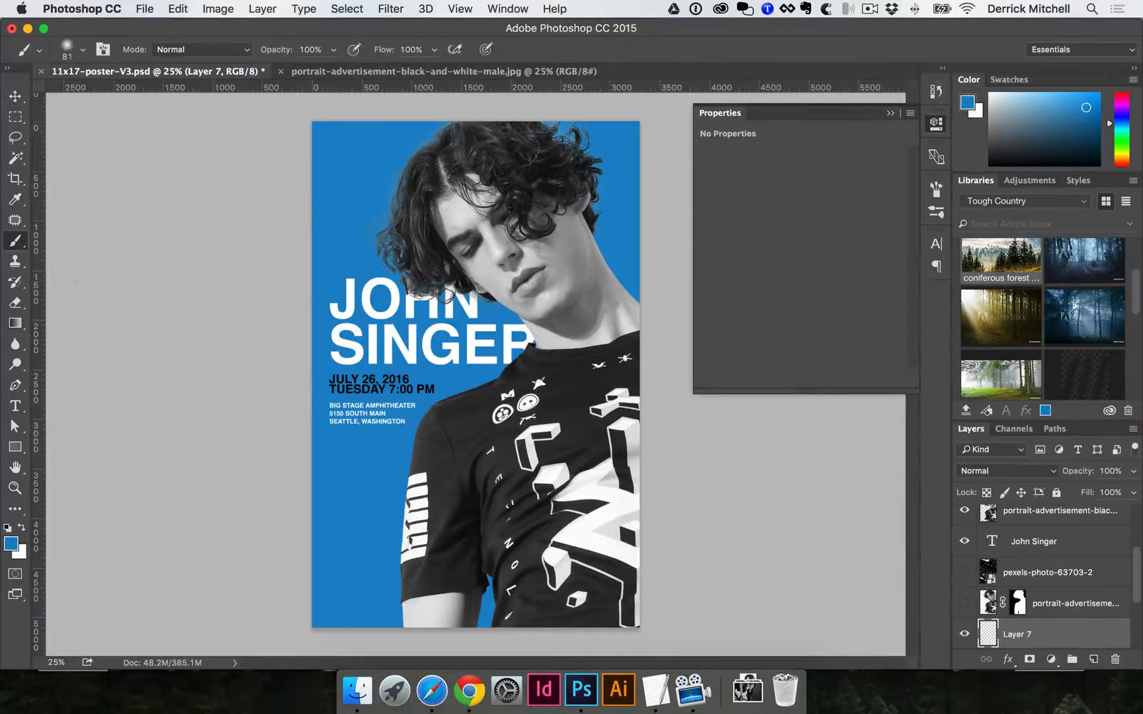
pyautogui.moveTo(17, 241); pyautogui.dragTo(66, 237)
pyautogui.click(936, 190)
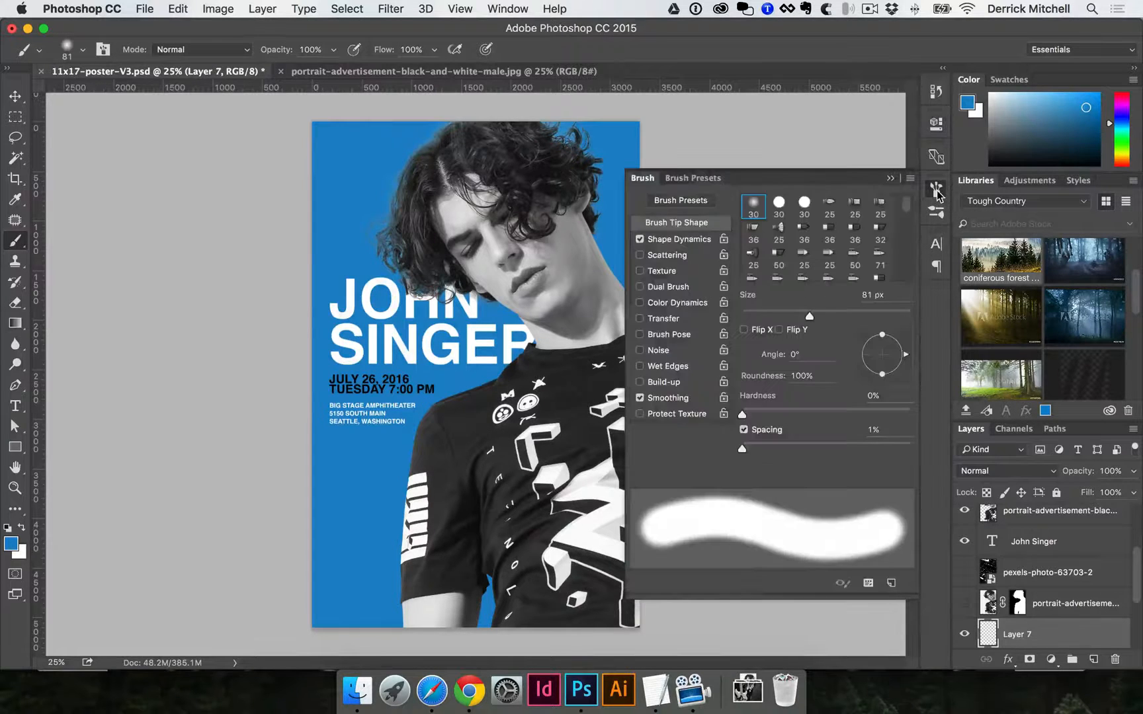
pyautogui.click(509, 9)
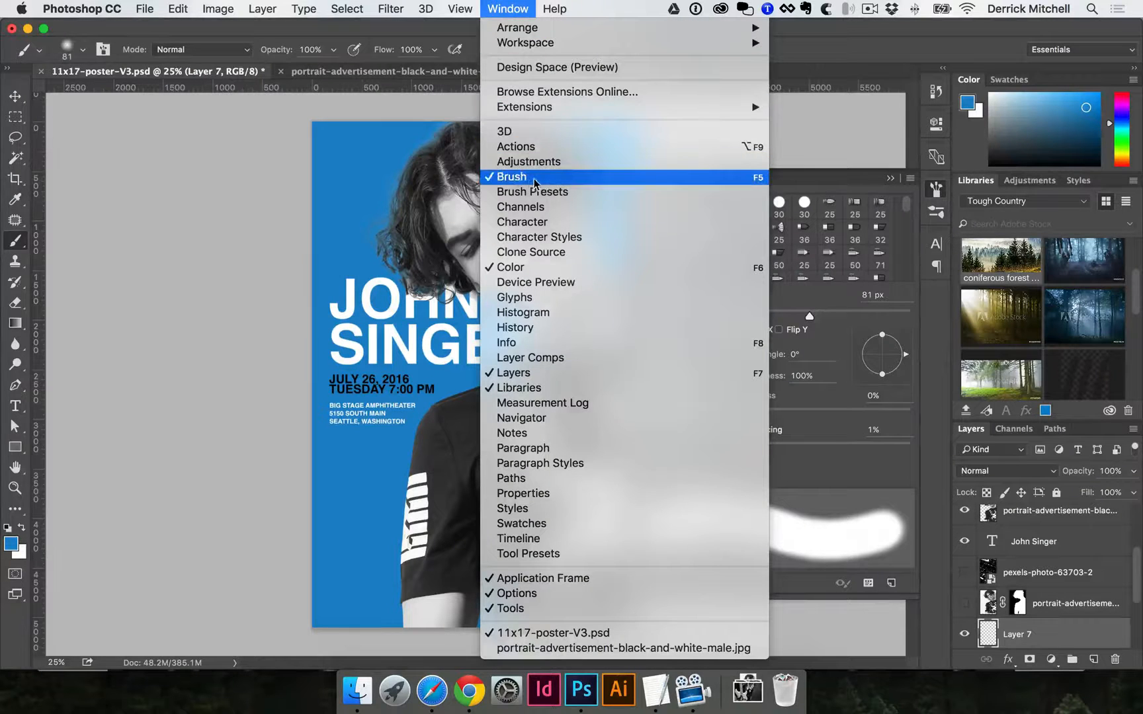
pyautogui.click(797, 177)
pyautogui.scroll(-2, 797, 212)
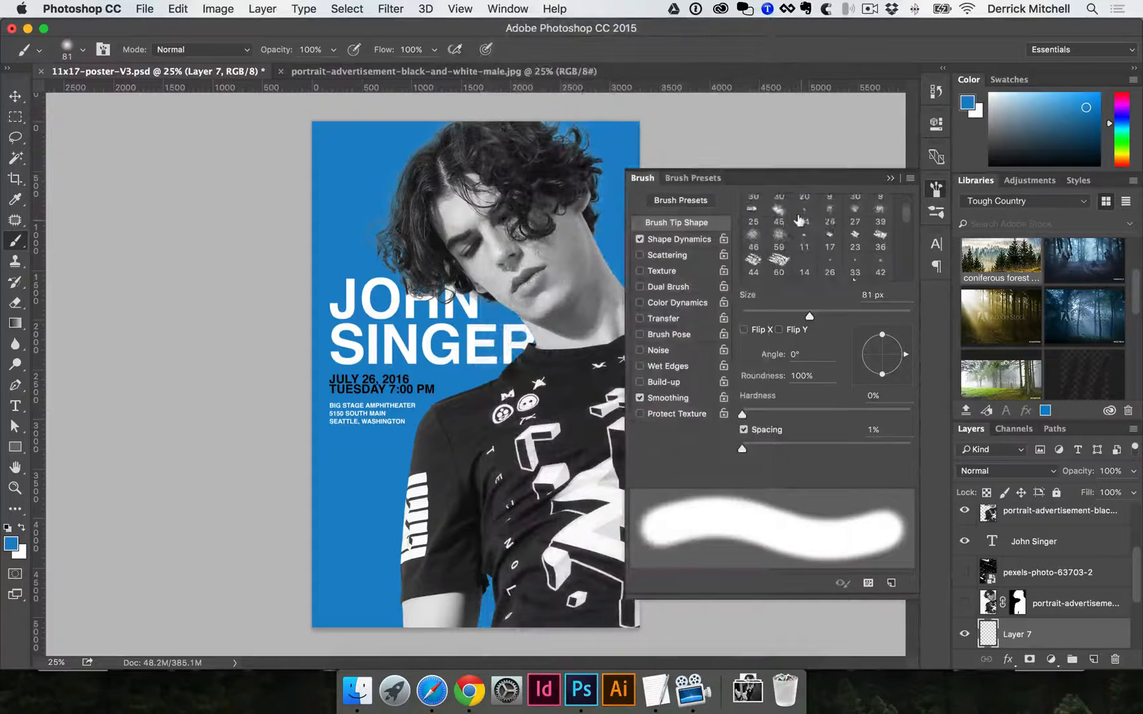
pyautogui.click(779, 217)
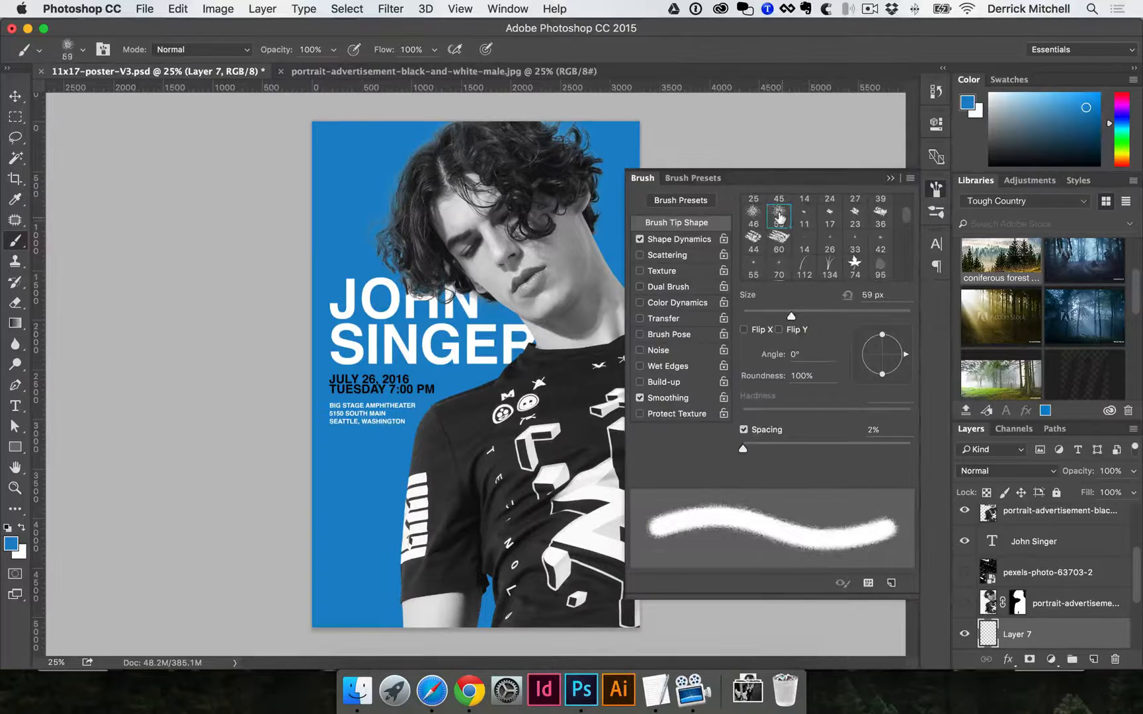
pyautogui.scroll(-5, 815, 232)
pyautogui.click(854, 212)
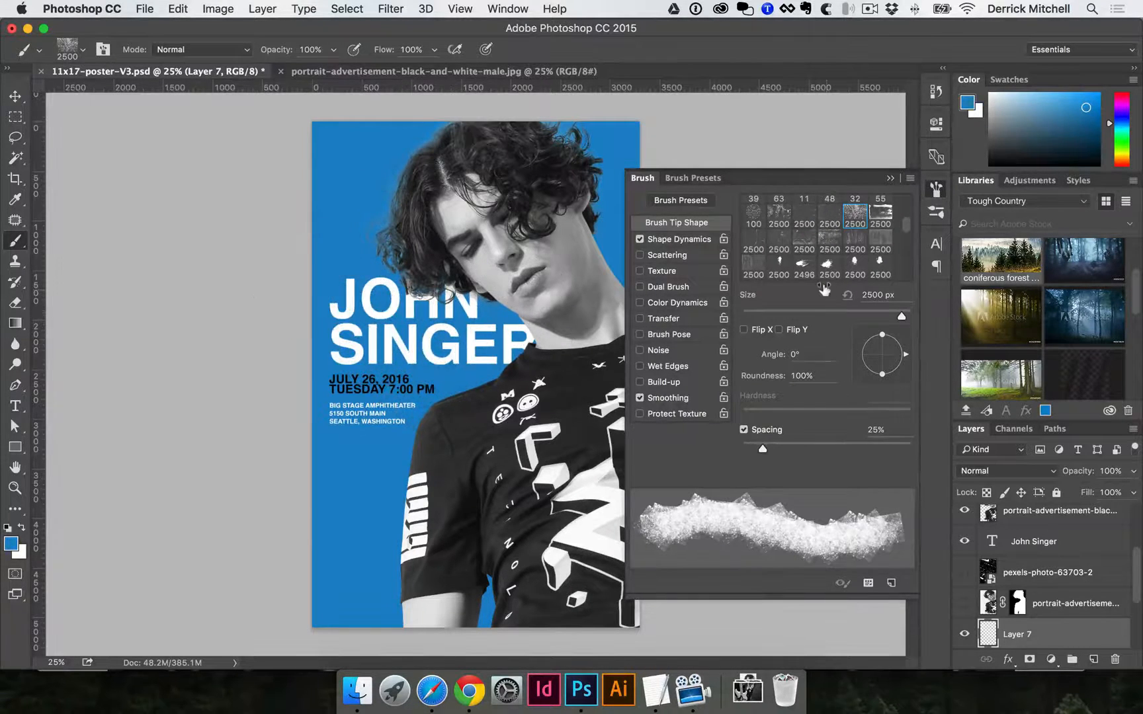
pyautogui.click(804, 220)
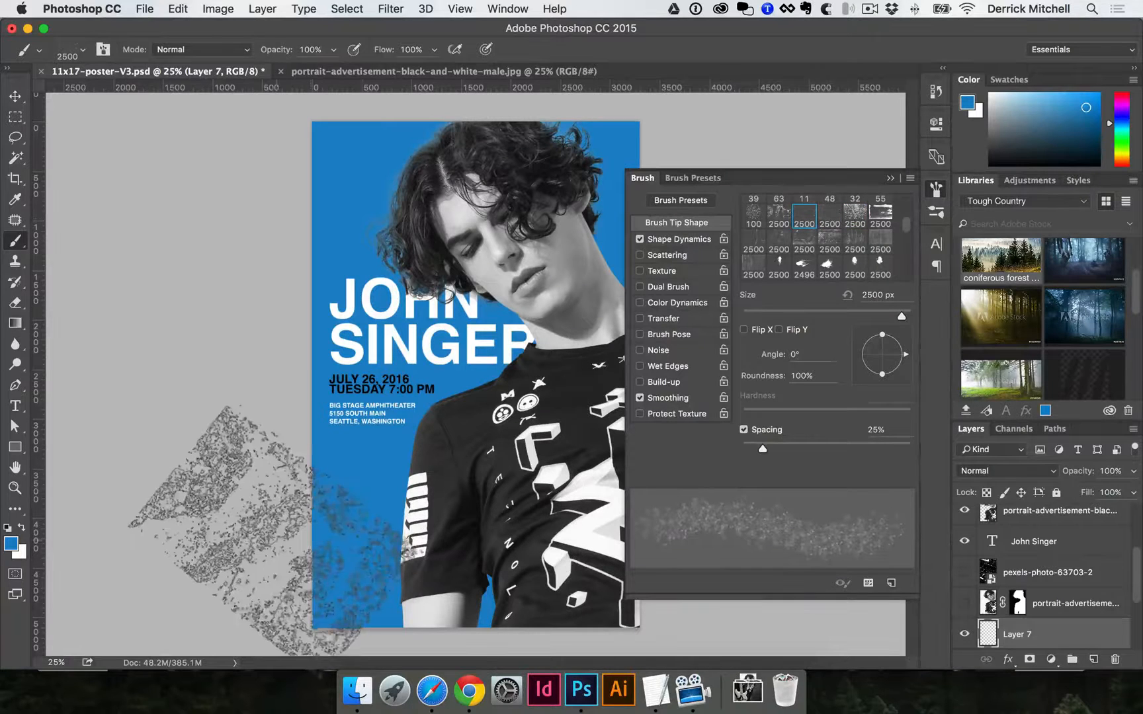
pyautogui.click(380, 615)
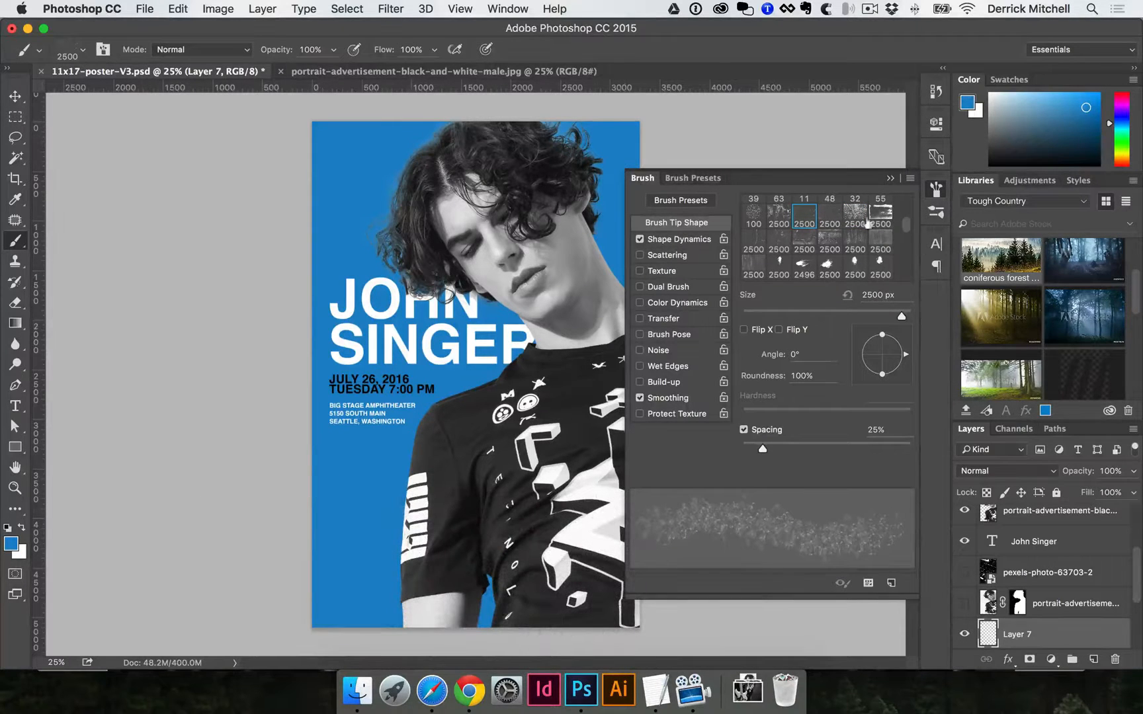
pyautogui.click(937, 189)
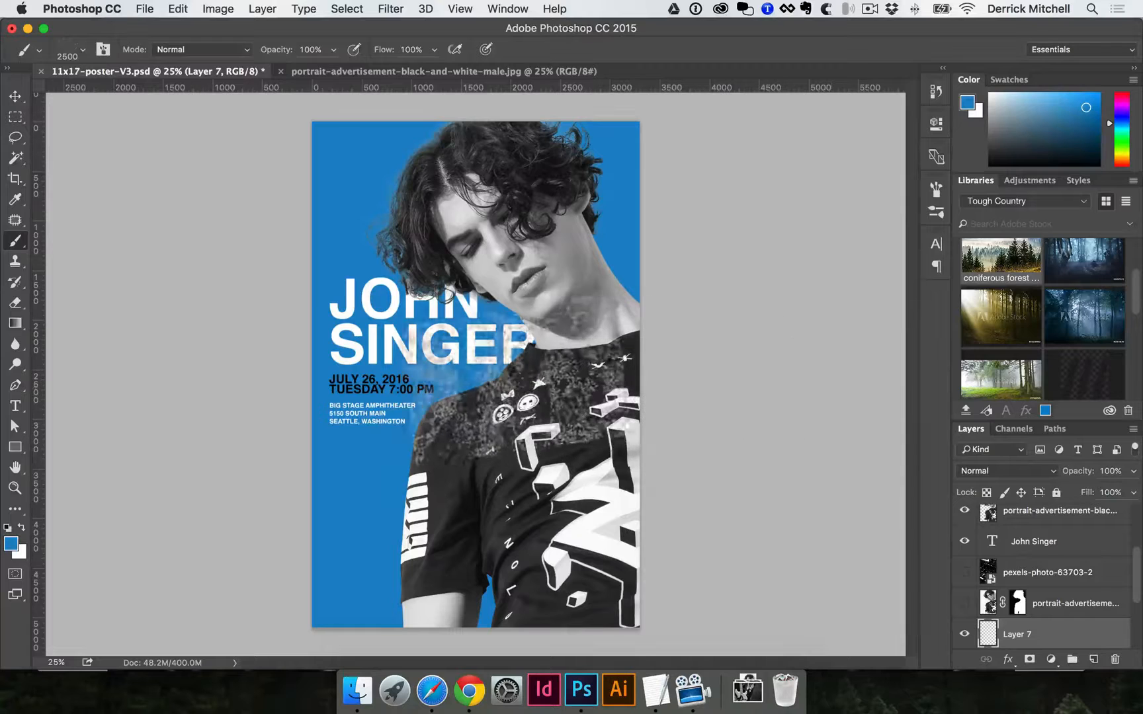
# Adjust the brush size with the bracket keys and the brush preset picker.
pyautogui.press(']')
pyautogui.press(']')
pyautogui.press(']')
pyautogui.press(']')
pyautogui.press(']')
pyautogui.press(']')
pyautogui.press(']')
pyautogui.press(']')
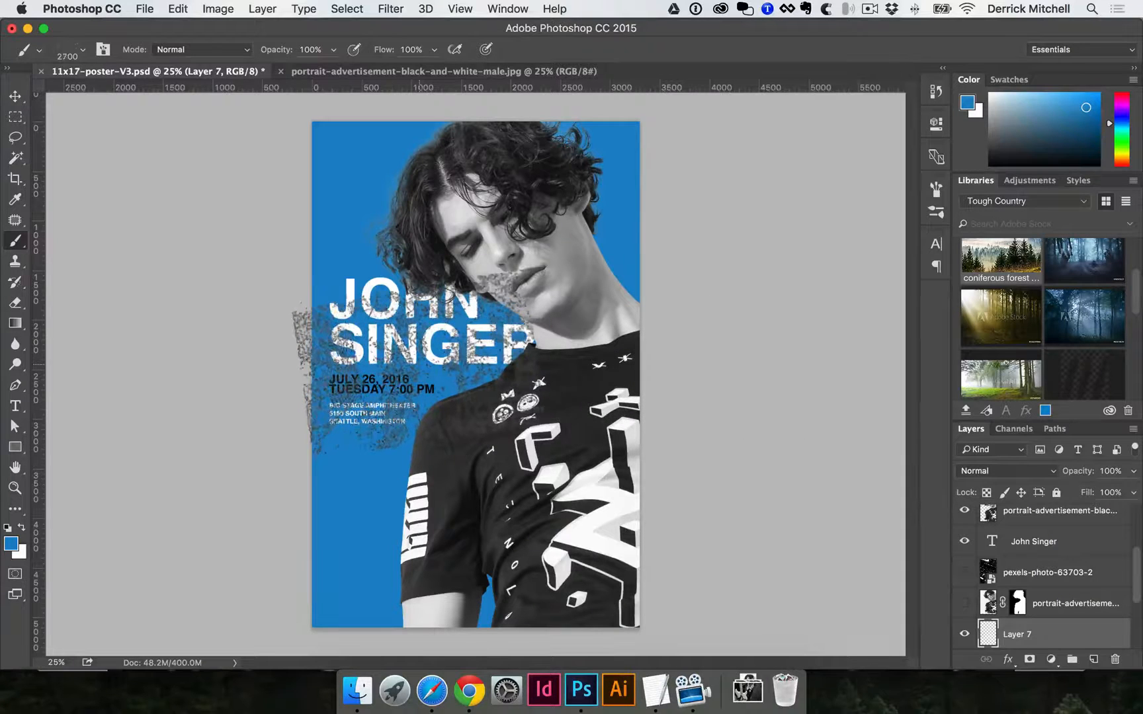
pyautogui.press('[')
pyautogui.press('[')
pyautogui.press('[')
pyautogui.press(']')
pyautogui.press(']')
pyautogui.press(']')
pyautogui.press(']')
pyautogui.press(']')
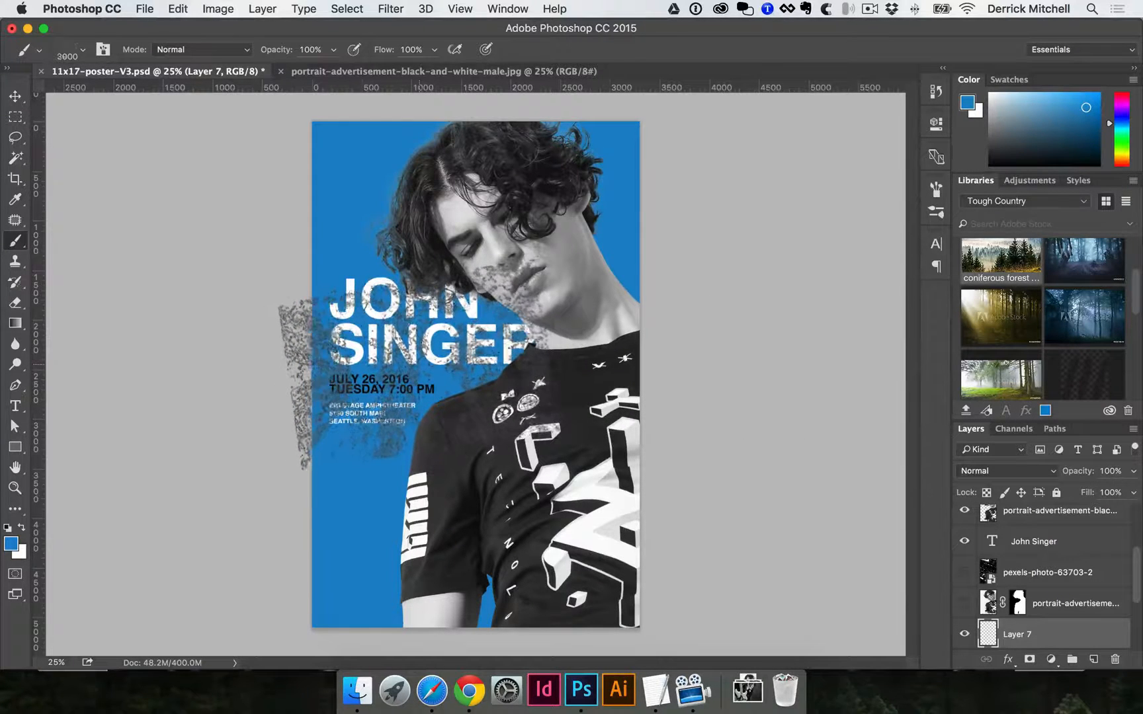
pyautogui.press('[')
pyautogui.press('[')
pyautogui.press('[')
pyautogui.press('[')
pyautogui.press('[')
pyautogui.press('[')
pyautogui.press('[')
pyautogui.press('[')
pyautogui.press('[')
pyautogui.press('[')
pyautogui.press('[')
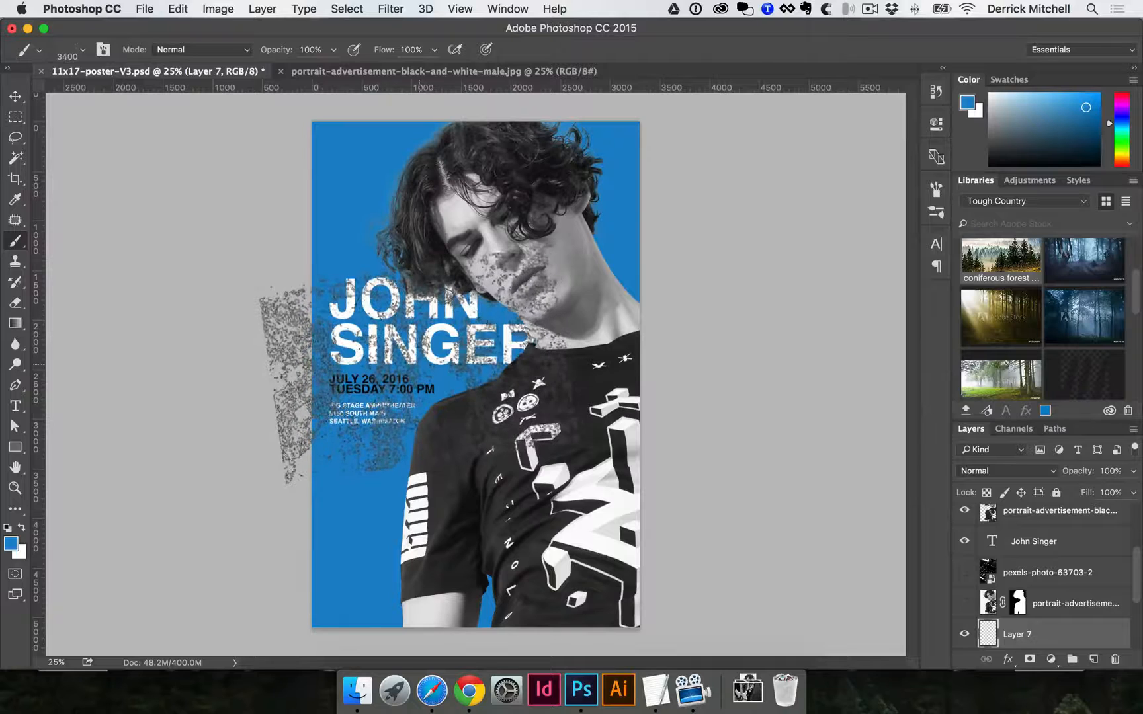
pyautogui.press(']')
pyautogui.press(']')
pyautogui.press(']')
pyautogui.press(']')
pyautogui.press(']')
pyautogui.press(']')
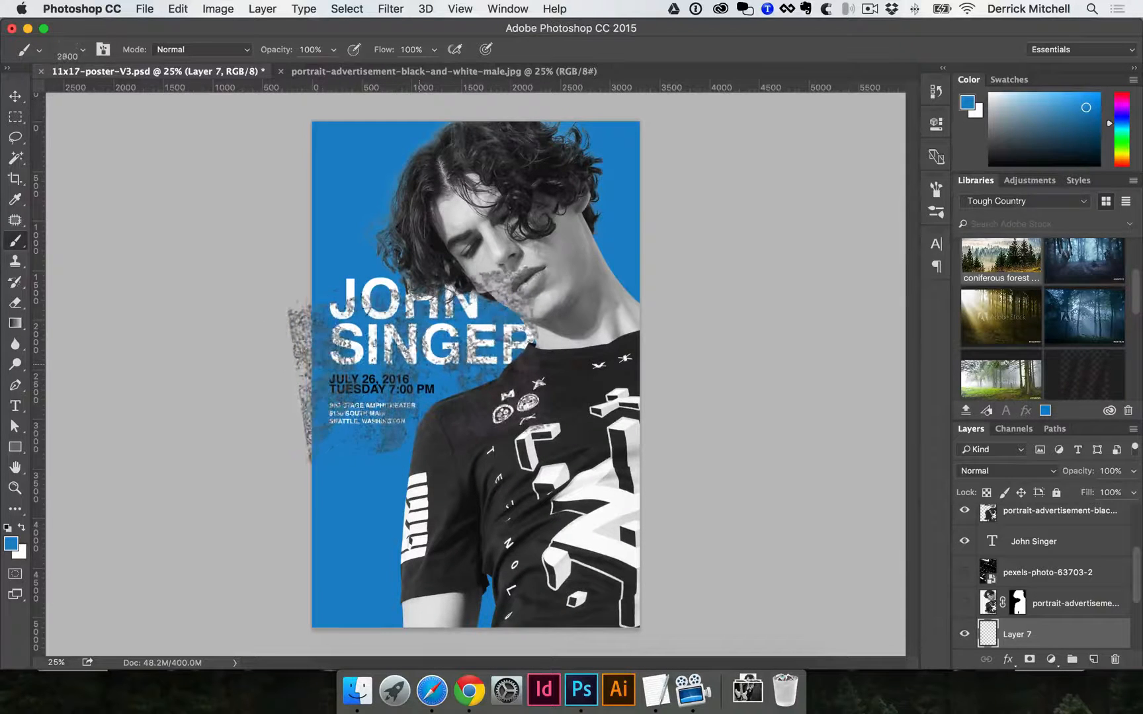
pyautogui.click(83, 47)
pyautogui.moveTo(185, 99); pyautogui.dragTo(147, 102)
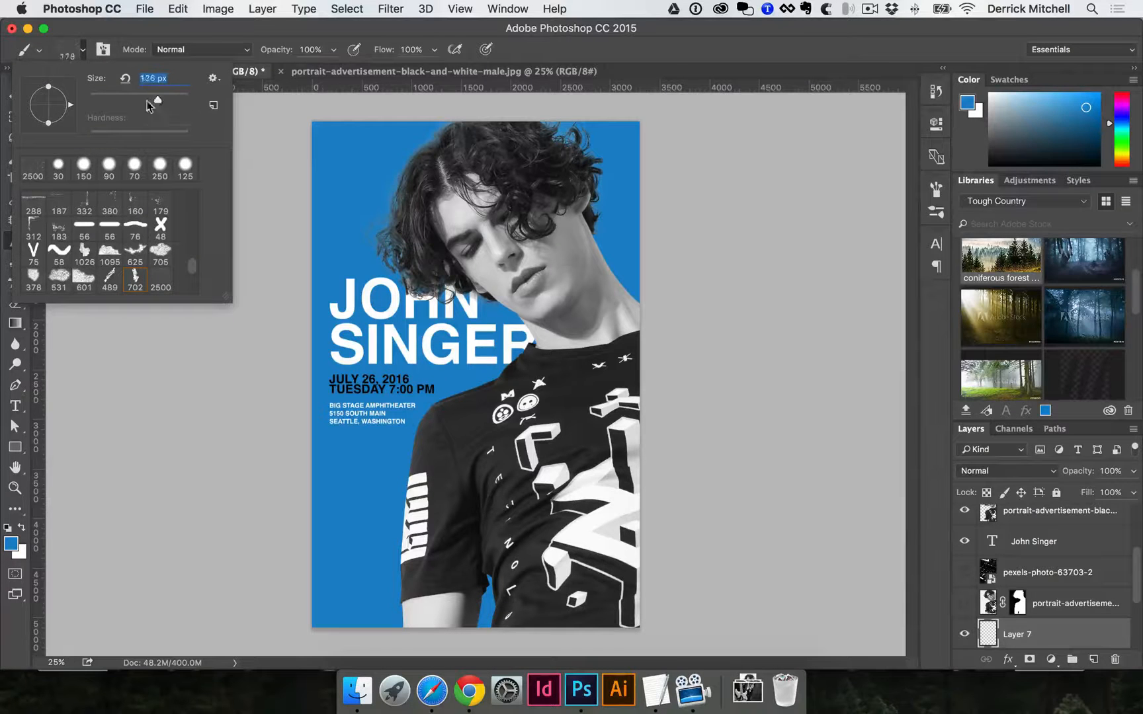
pyautogui.click(311, 465)
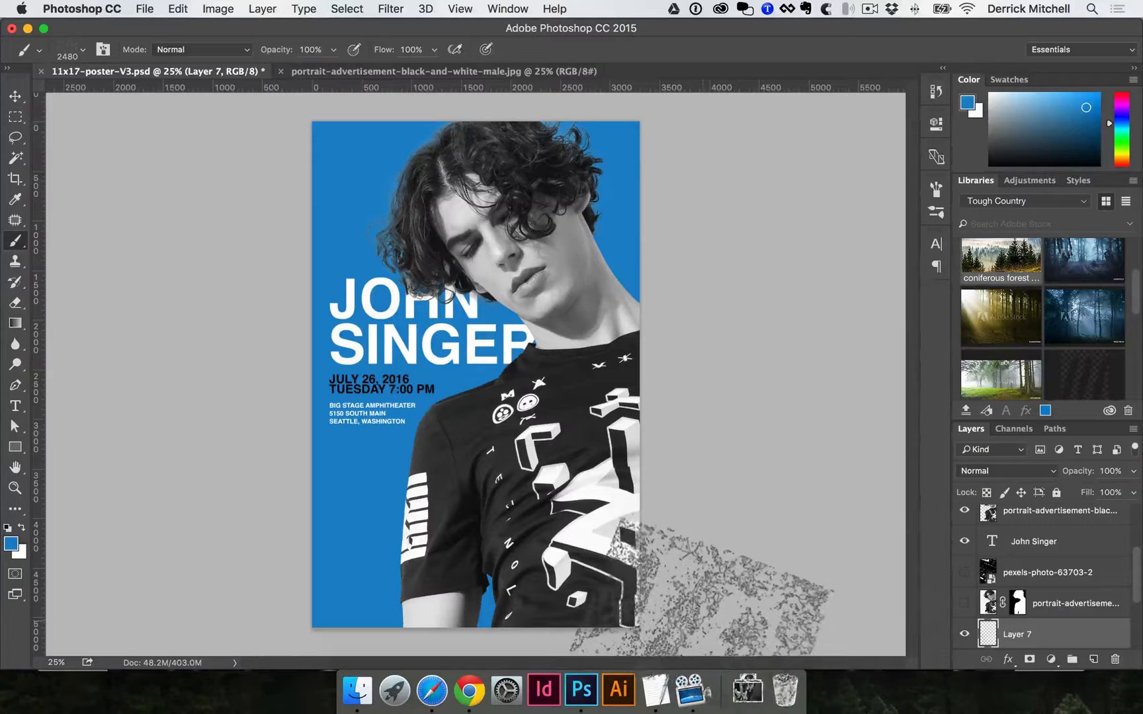
pyautogui.press('i')
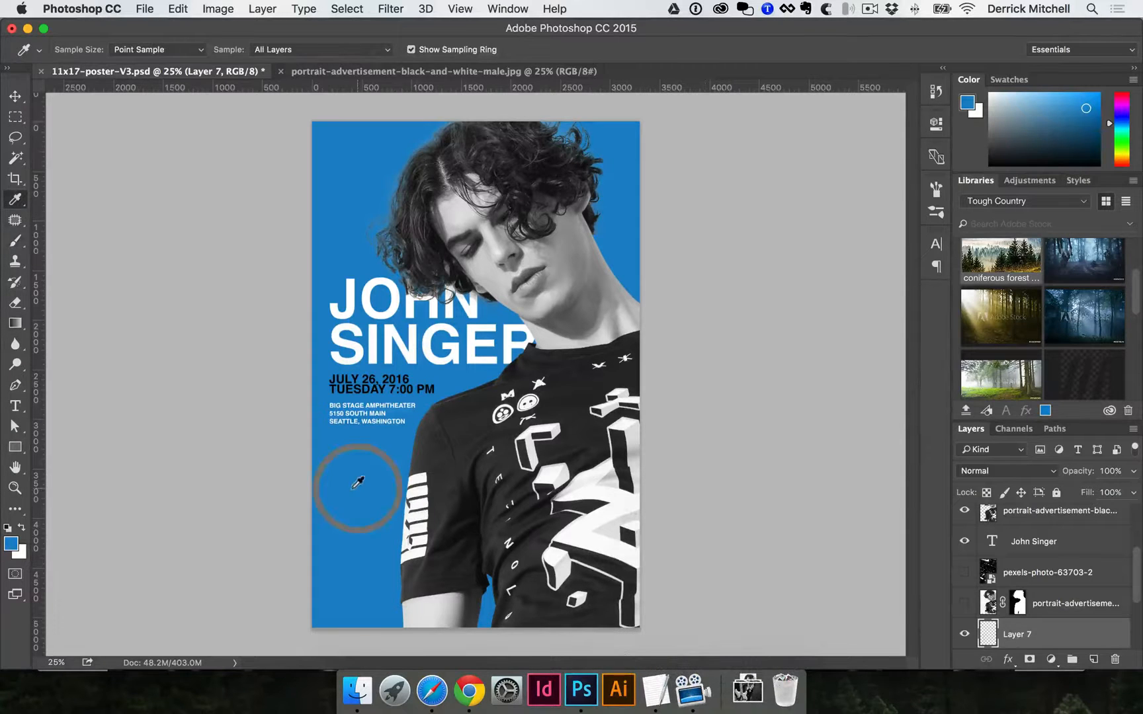
# Set the foreground to a darker blue and enlarge the grunge brush to 2900 px.
pyautogui.click(10, 546)
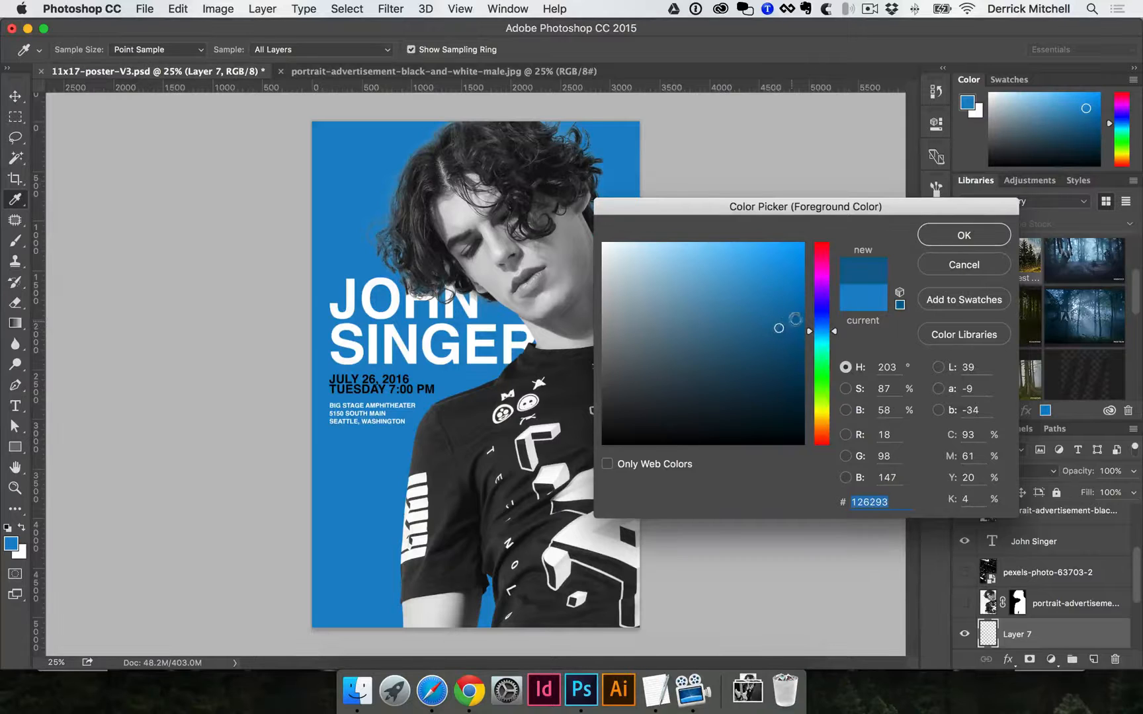
pyautogui.click(962, 235)
pyautogui.scroll(-1, 972, 617)
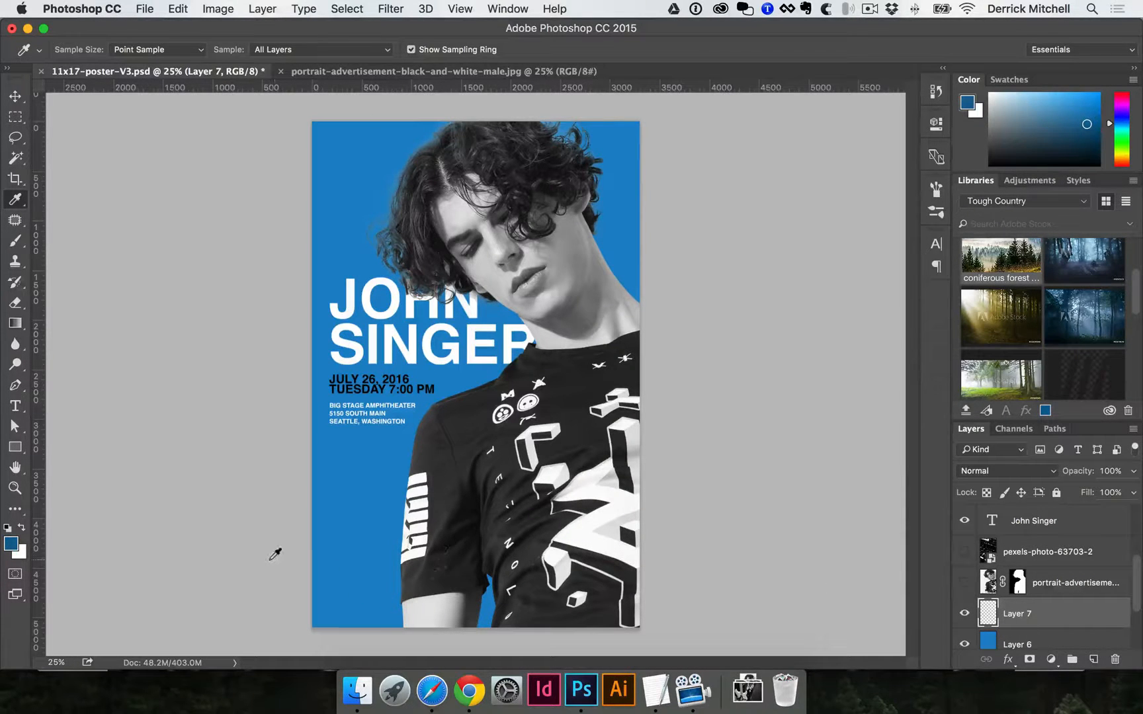
pyautogui.press('b')
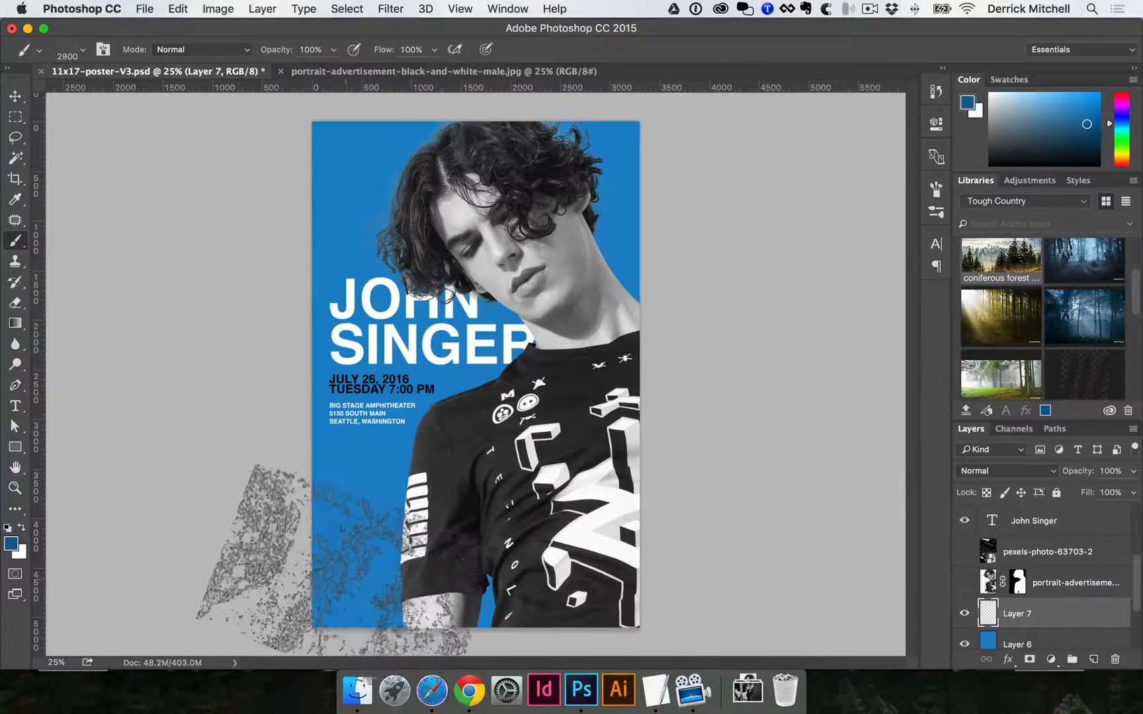
pyautogui.press(']')
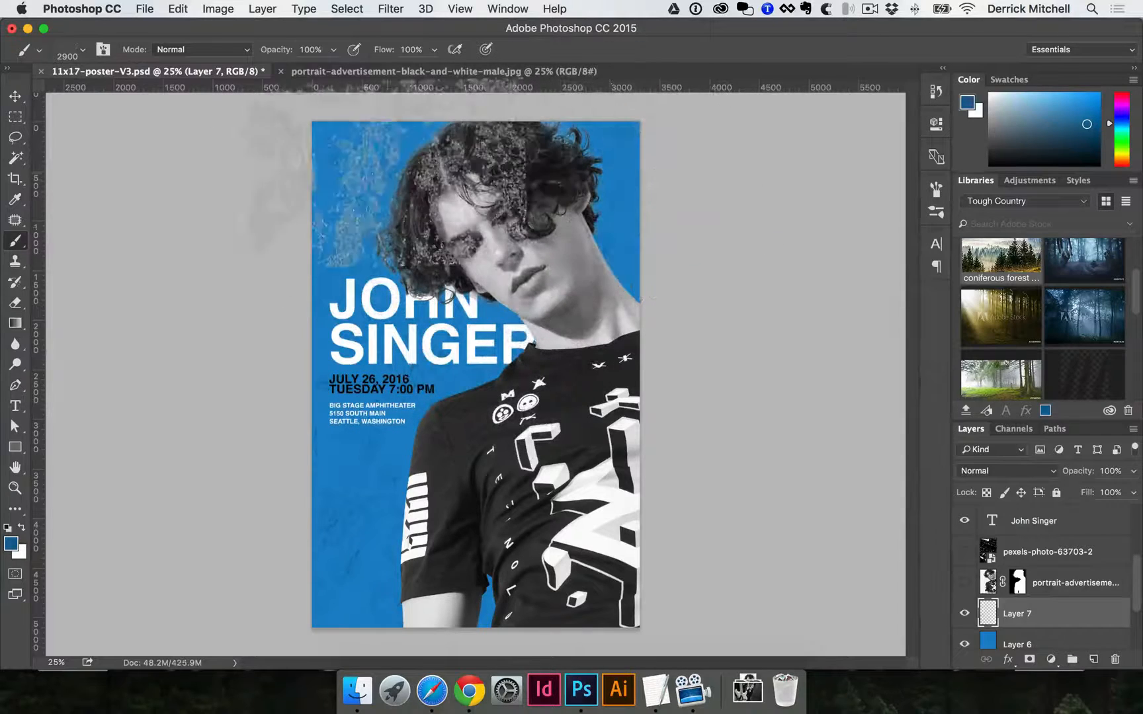
# Inspect the grunge texture on the lower background, then toggle Layer 7 off and on to compare.
pyautogui.keyDown('super'); pyautogui.click(265, 493); pyautogui.keyUp('super')
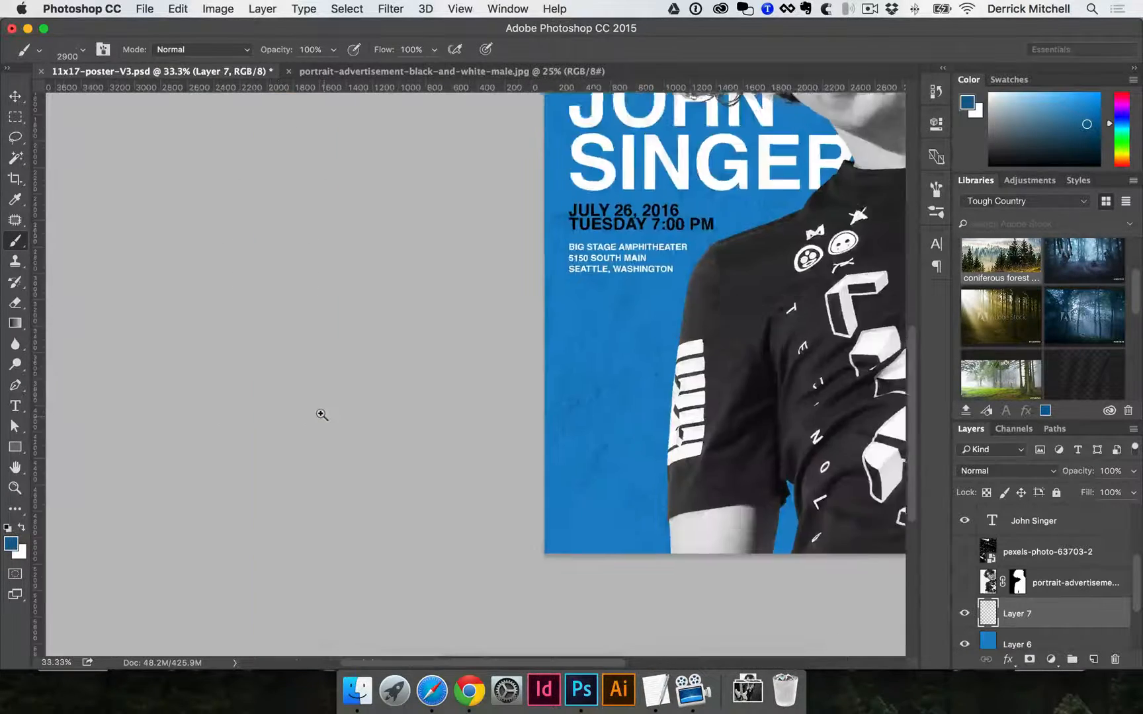
pyautogui.keyDown('super'); pyautogui.click(322, 414); pyautogui.keyUp('super')
pyautogui.moveTo(677, 383); pyautogui.dragTo(268, 447)
pyautogui.keyDown('super'); pyautogui.click(480, 379); pyautogui.keyUp('super')
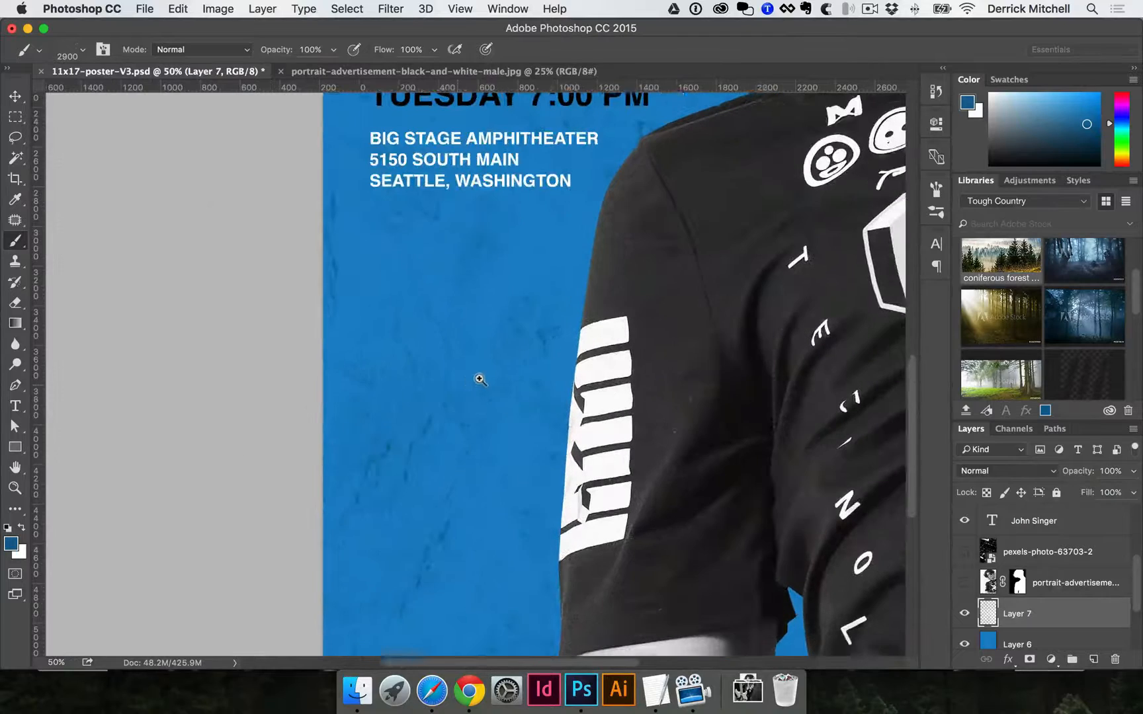
pyautogui.keyDown('alt'); pyautogui.keyDown('super'); pyautogui.click(479, 379); pyautogui.keyUp('super'); pyautogui.keyUp('alt')
pyautogui.keyDown('alt'); pyautogui.keyDown('super'); pyautogui.click(480, 379); pyautogui.keyUp('super'); pyautogui.keyUp('alt')
pyautogui.keyDown('alt'); pyautogui.keyDown('super'); pyautogui.click(480, 379); pyautogui.keyUp('super'); pyautogui.keyUp('alt')
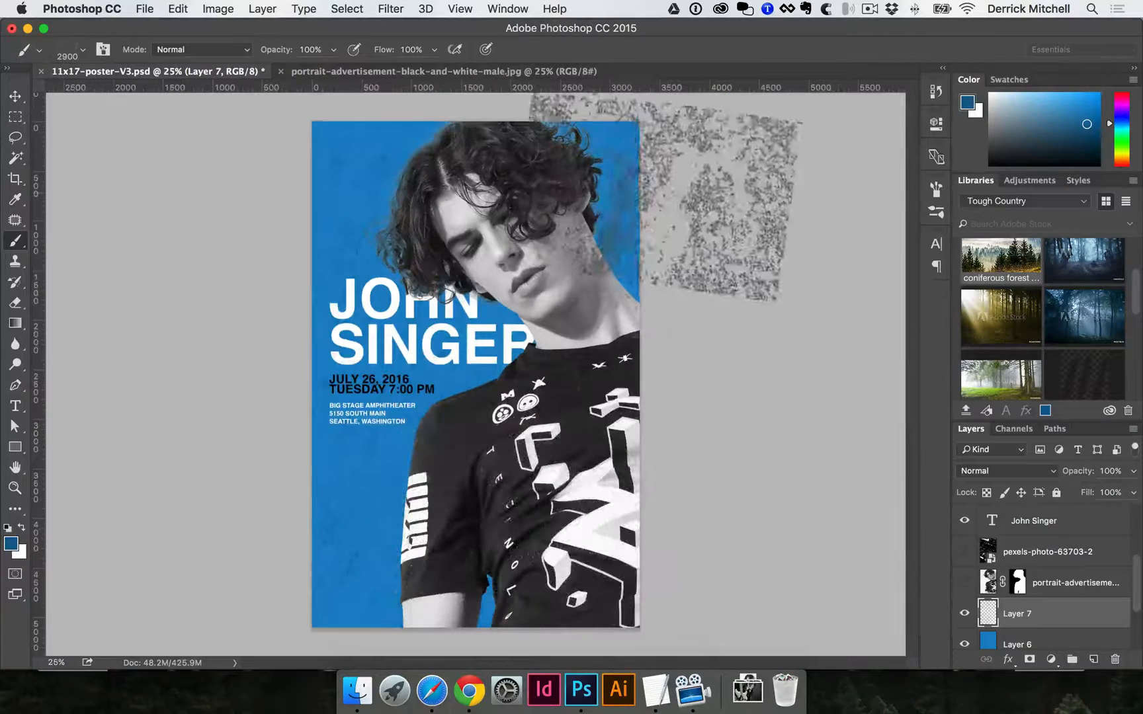
pyautogui.press('v')
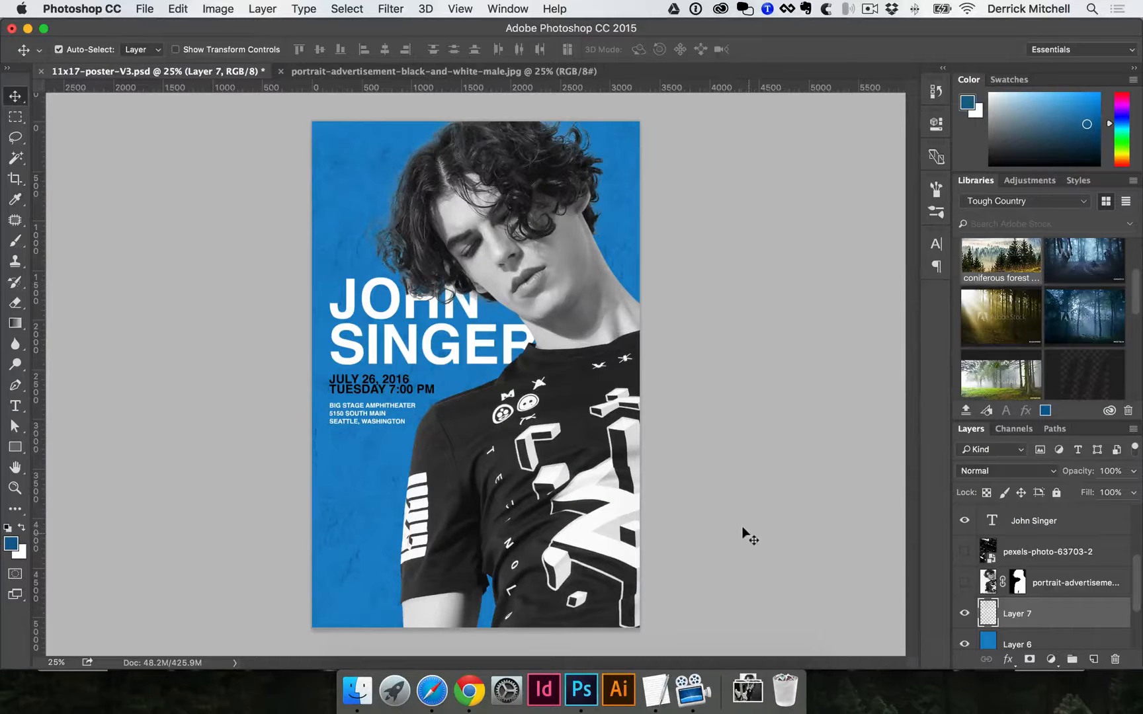
pyautogui.scroll(-2, 1029, 628)
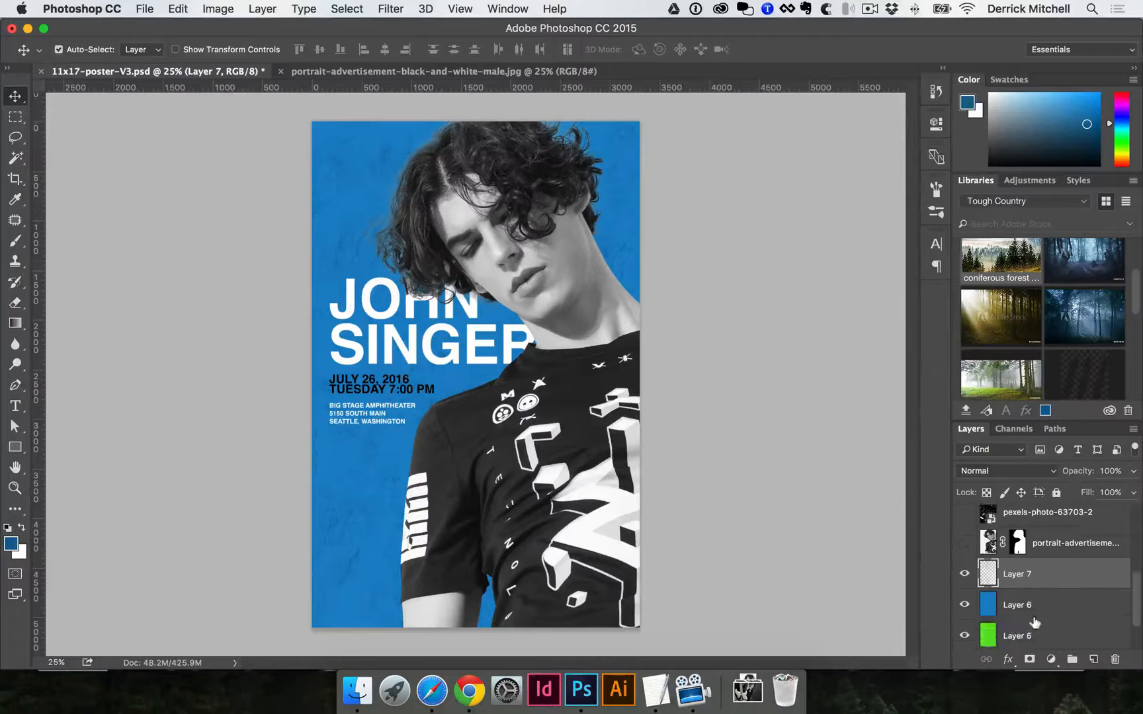
pyautogui.click(965, 576)
pyautogui.click(965, 576)
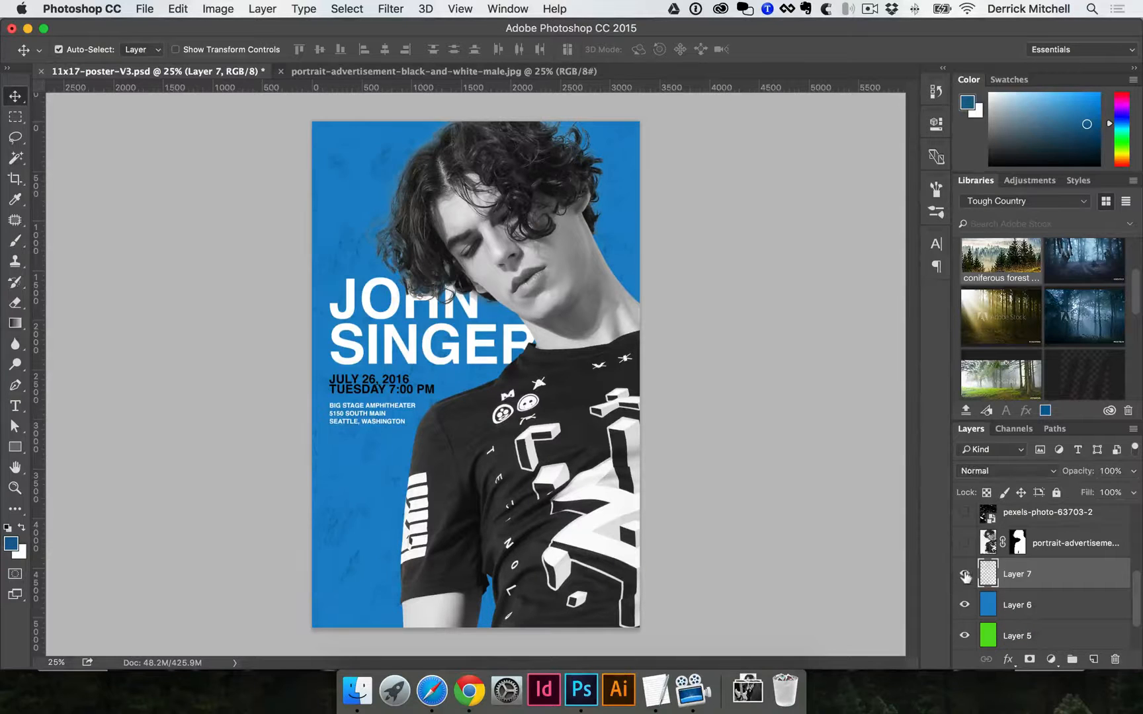